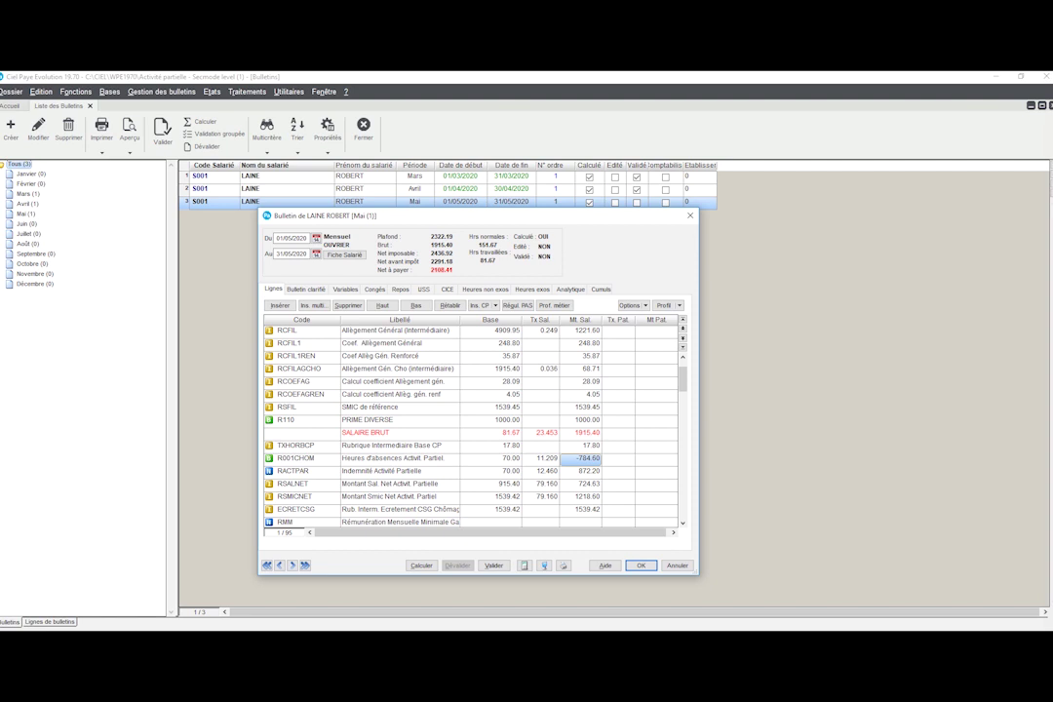
Step: Compare the Indemnité Activité Partielle amount with the base of the Heures d'absences Activit. Partiel line in the May payslip
left_click(302, 471)
left_click(580, 471)
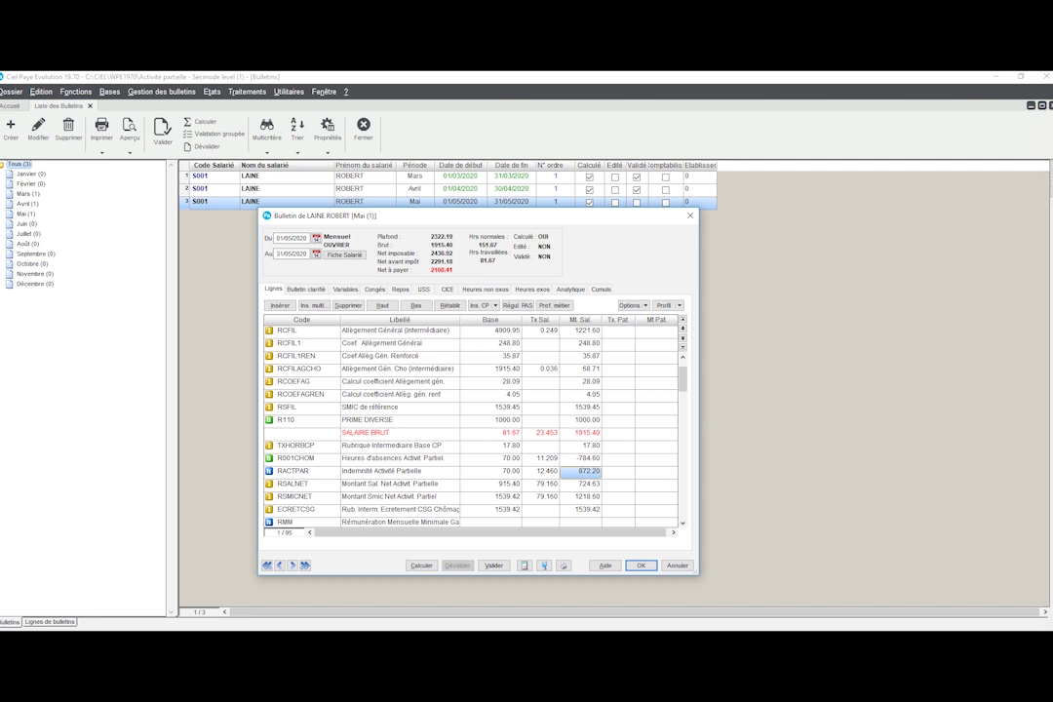
left_click(490, 458)
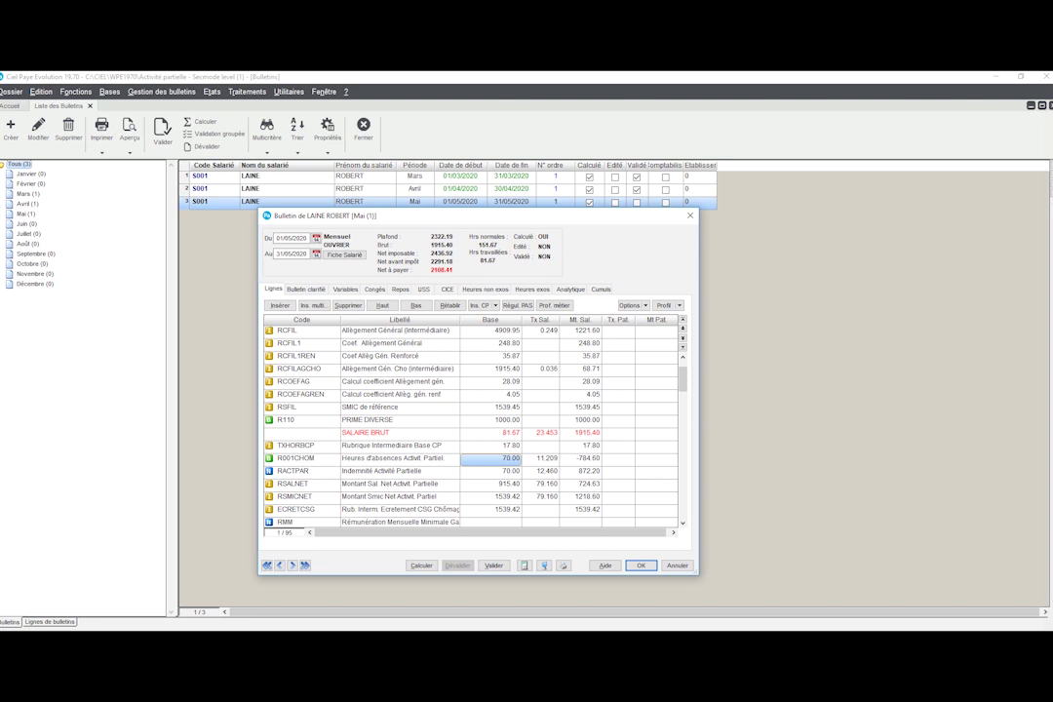
Step: Open the R001CHOM rubric from the May payslip, check its base and number calculation elements, and close it without changes
left_click(301, 458)
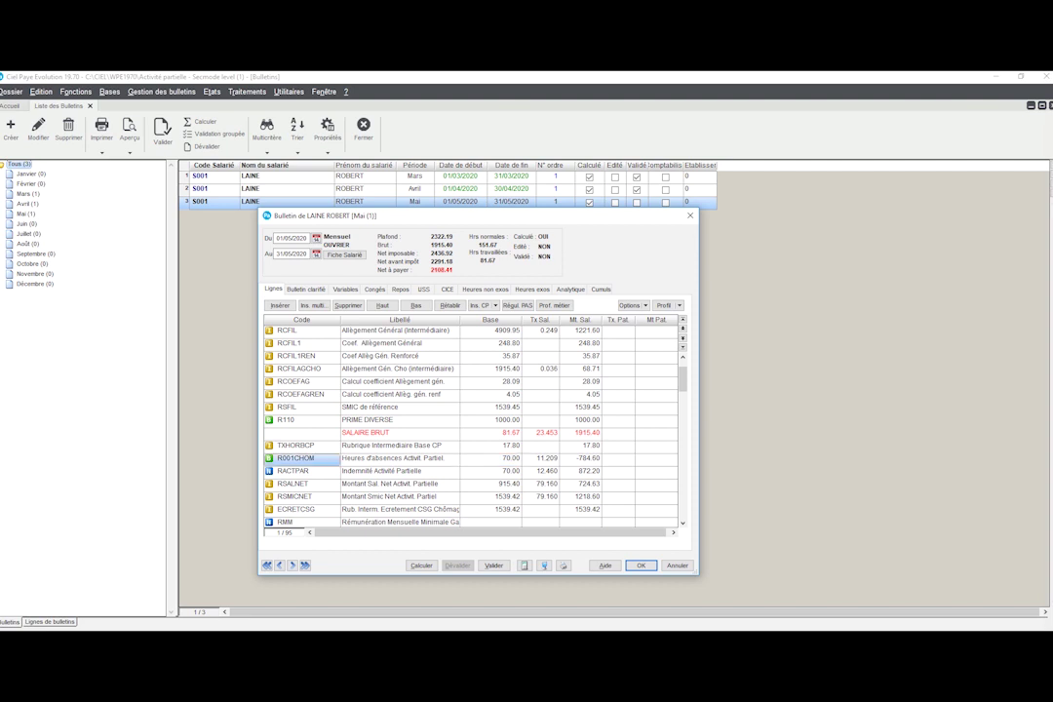
double_click(301, 458)
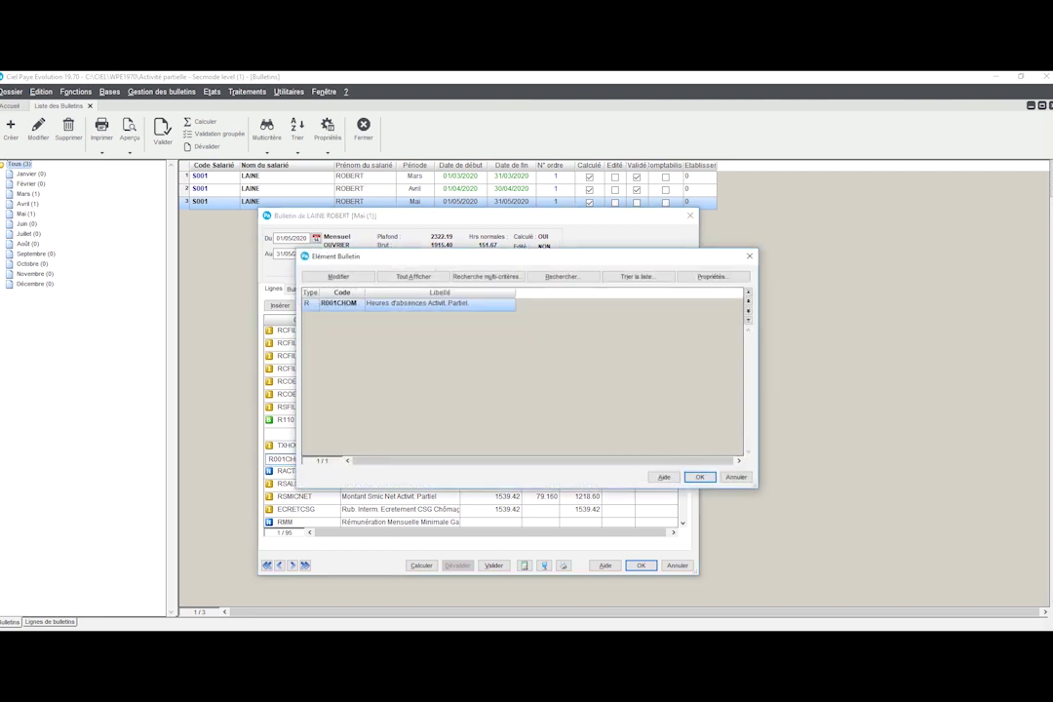
left_click(338, 276)
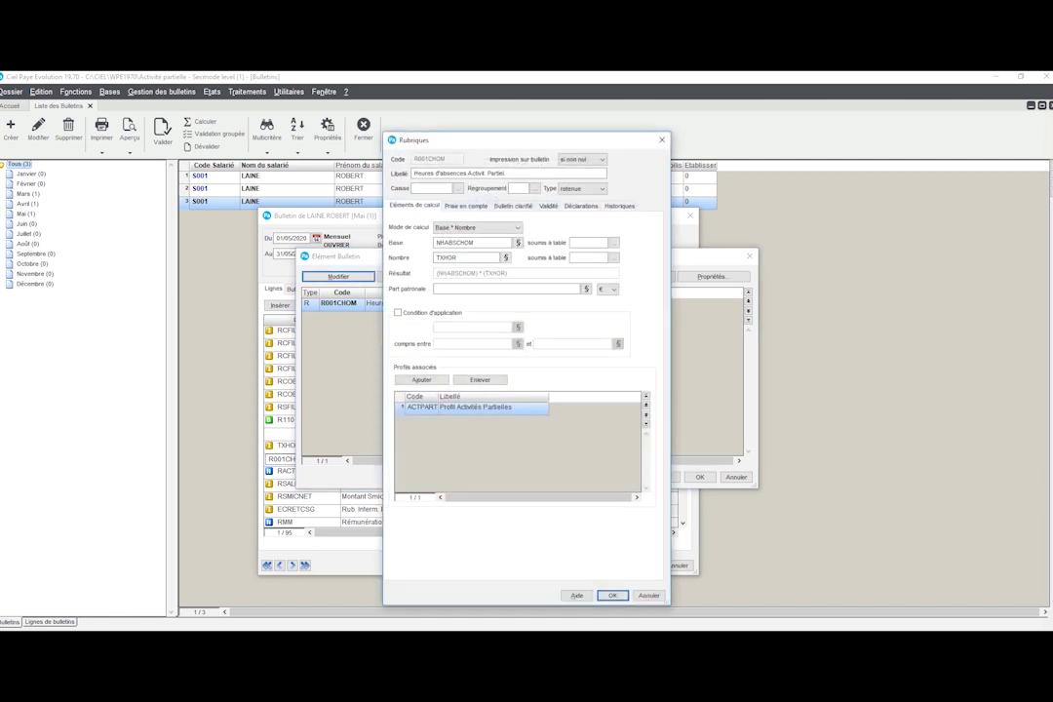
double_click(447, 257)
key("Escape")
key("Escape")
Step: Open the RACTPAR rubric from the payslip line and examine the rate formula used as its number
left_click(297, 470)
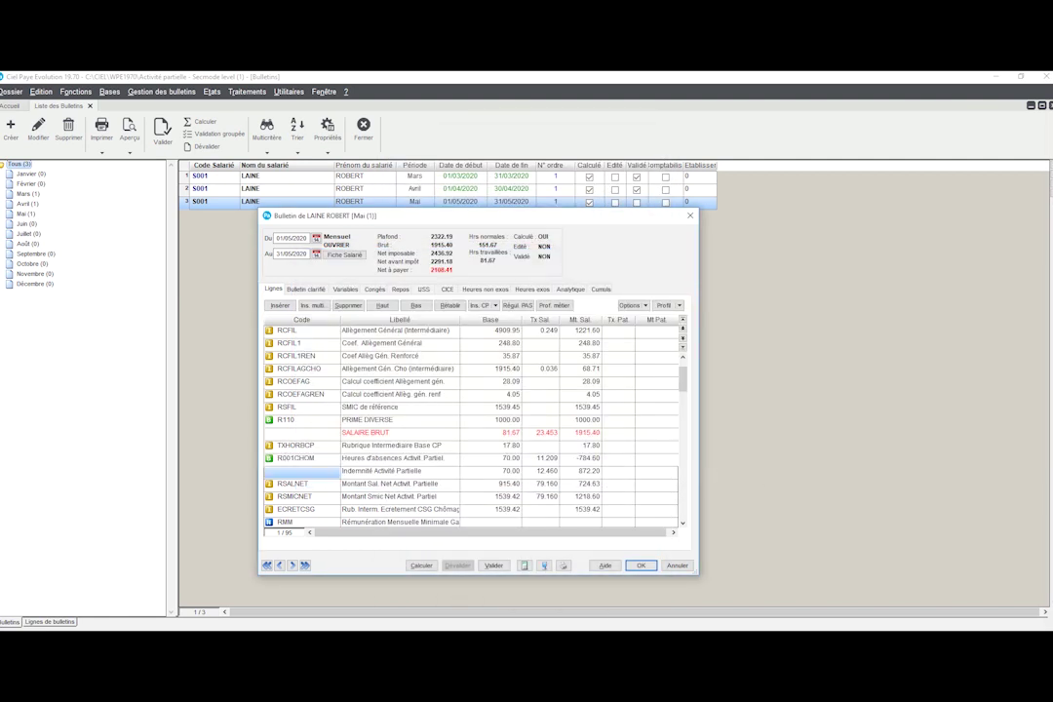
left_click(333, 471)
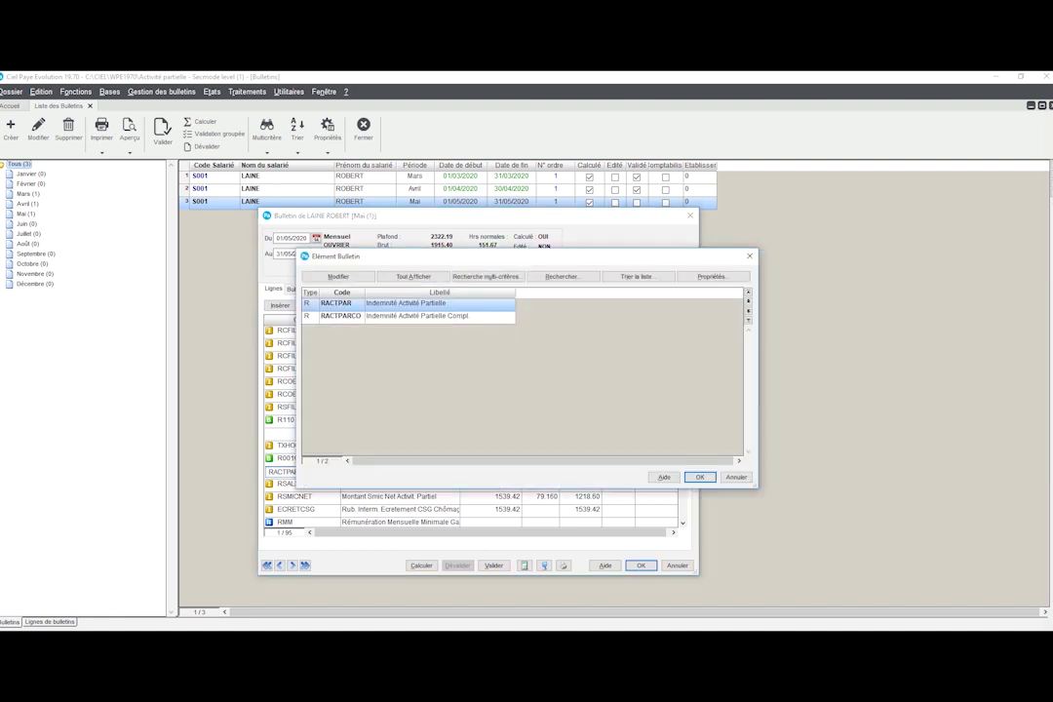
left_click(337, 275)
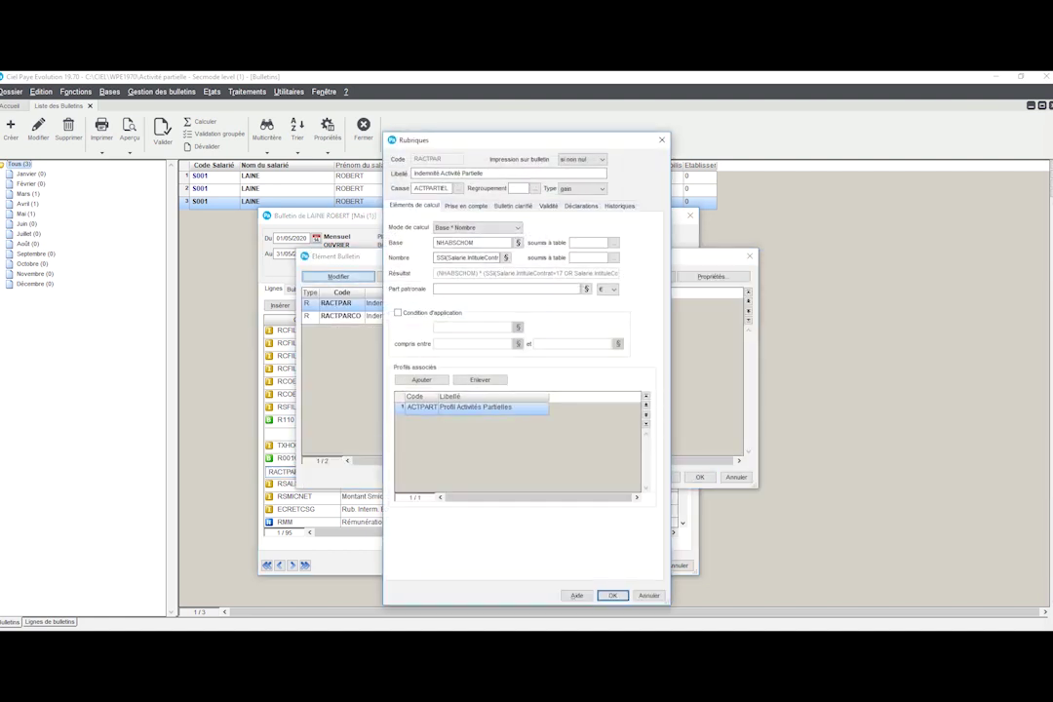
left_click(505, 258)
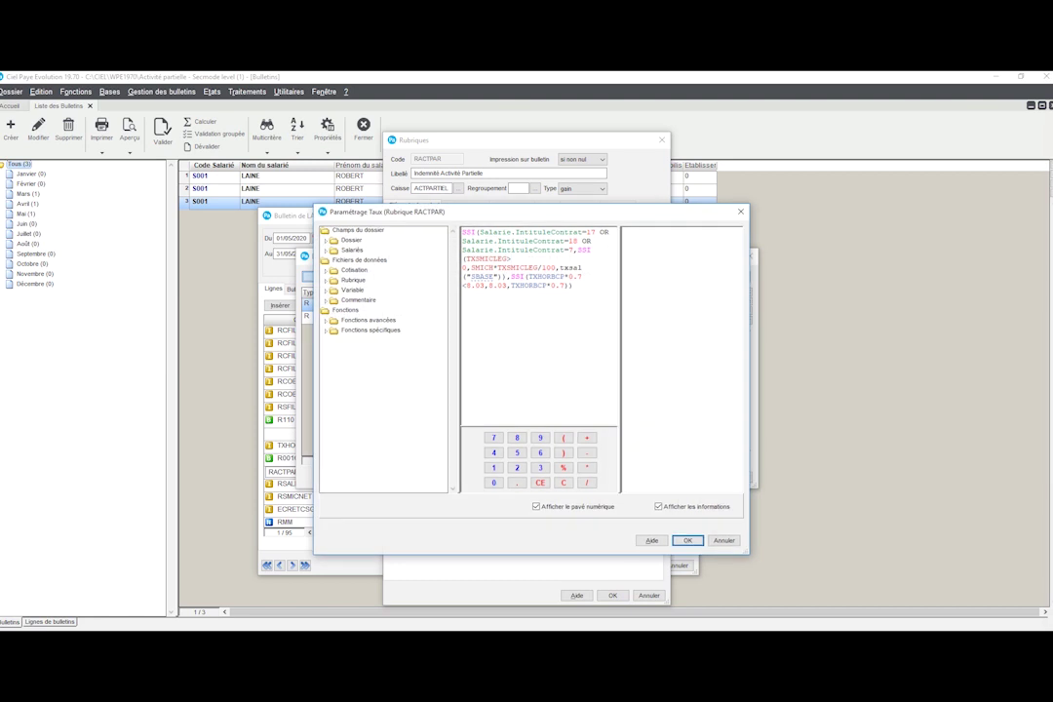
left_click(687, 540)
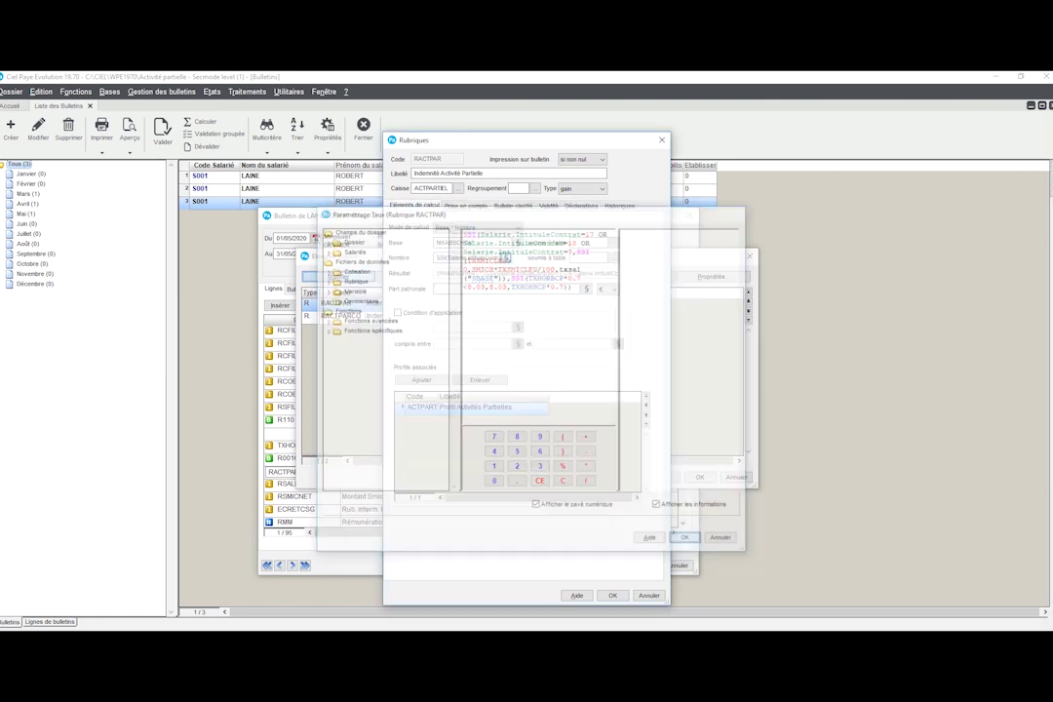
left_click(612, 595)
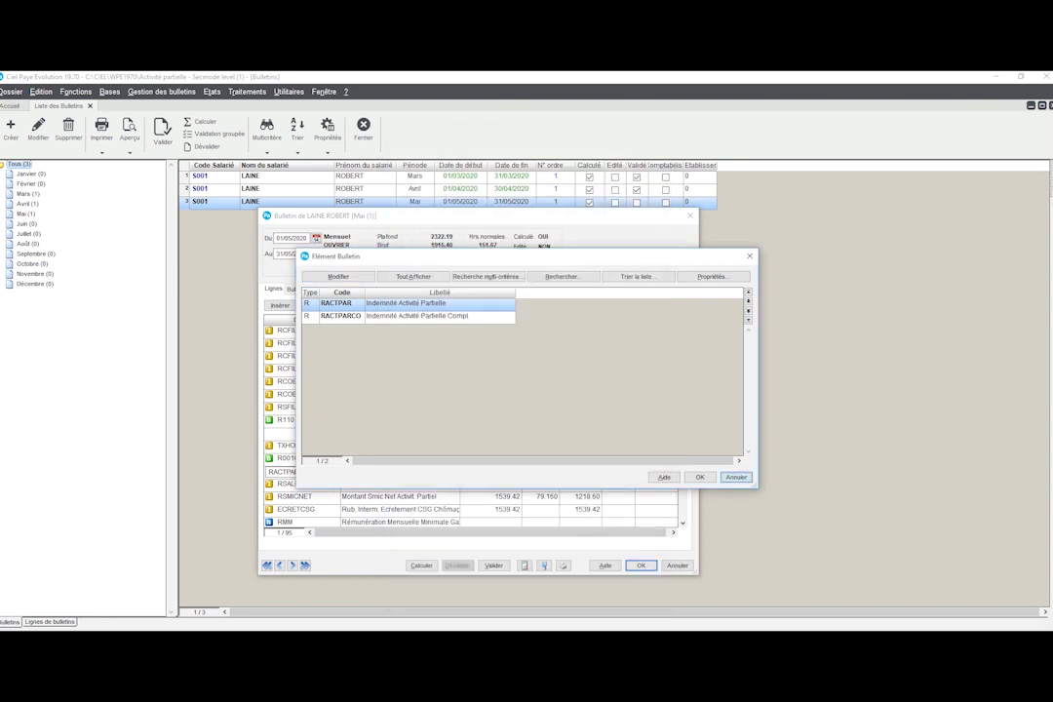
key("Return")
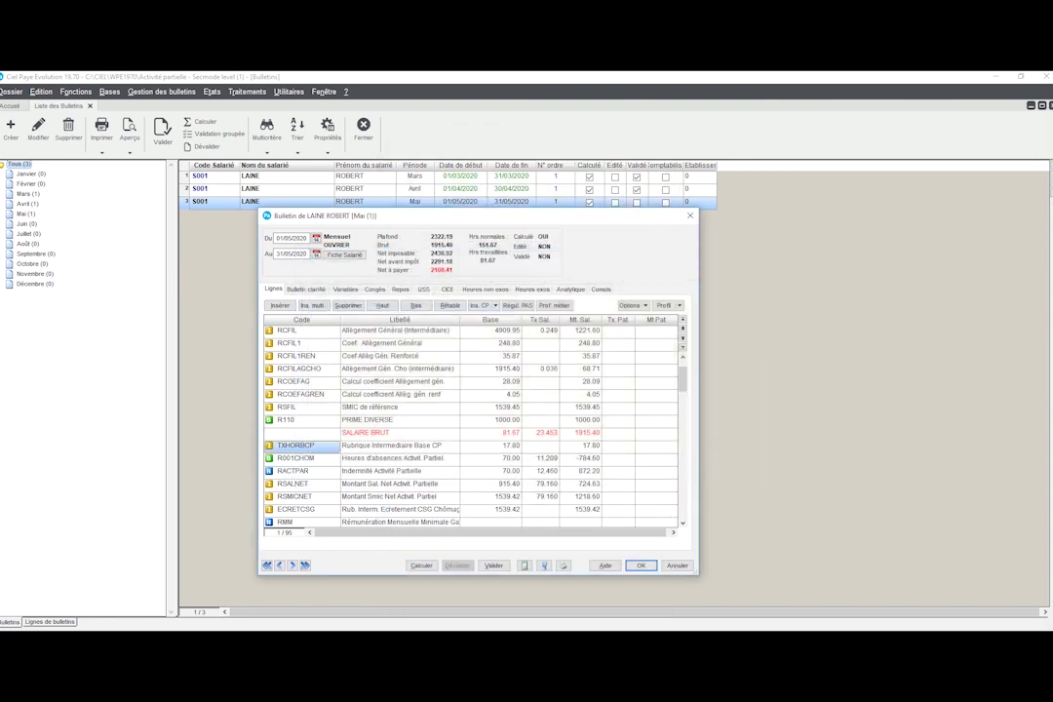
Step: Open the TXHORBCP rubric from the payslip line, review its base calculation formula, and return to the payslip
left_click(304, 445)
left_click(337, 445)
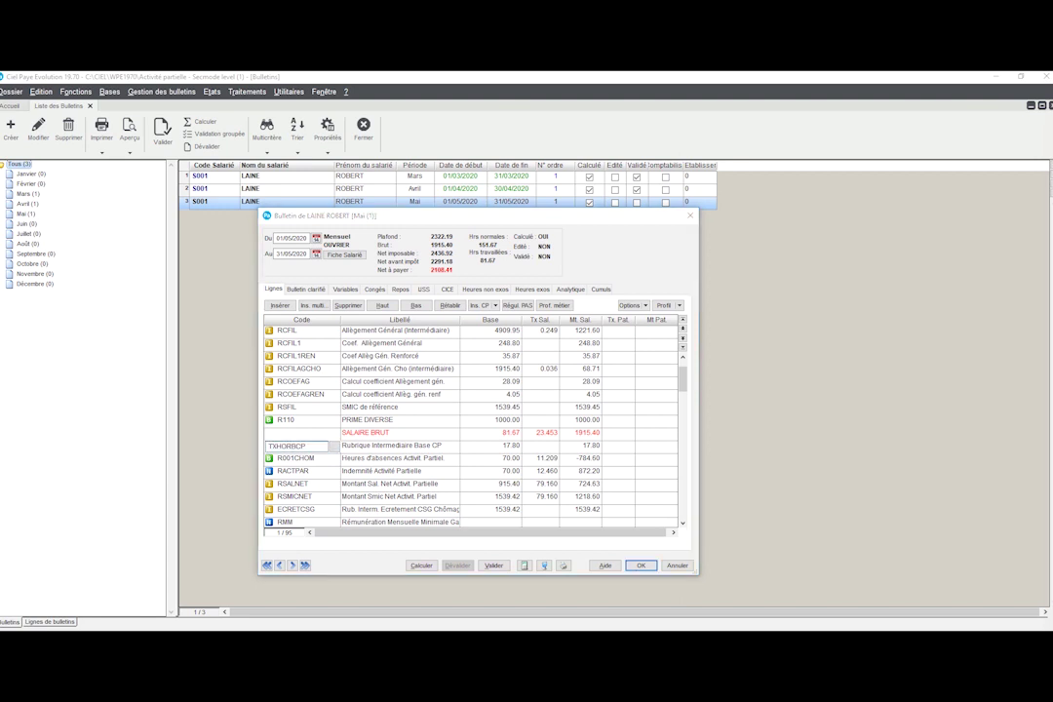
key("Return")
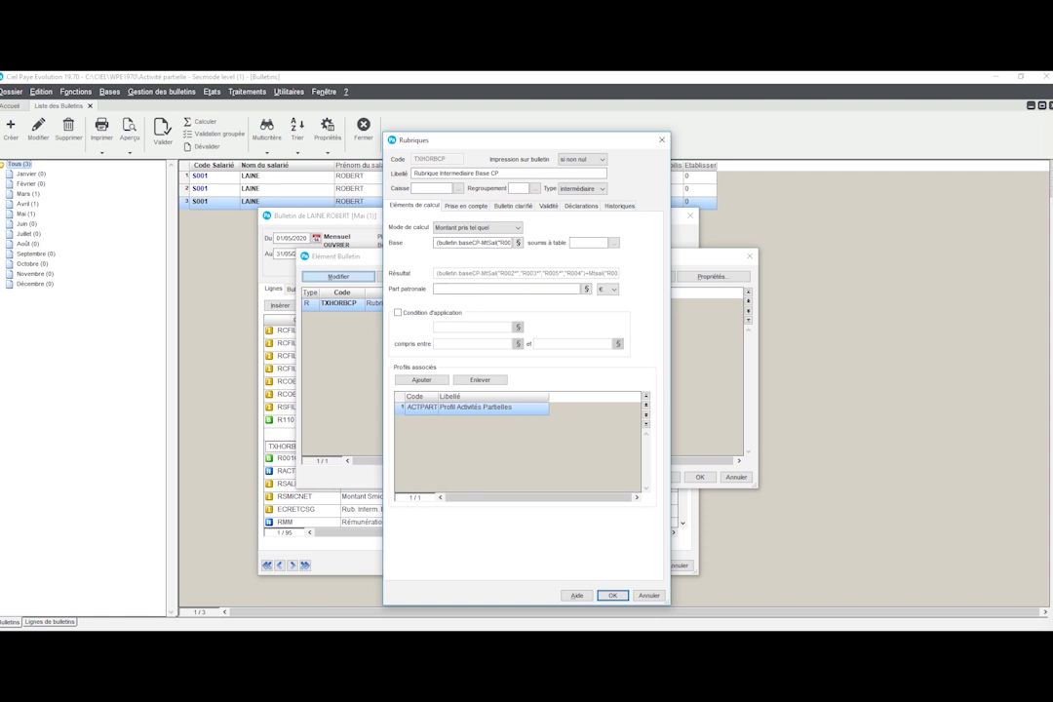
key("Return")
key("Return")
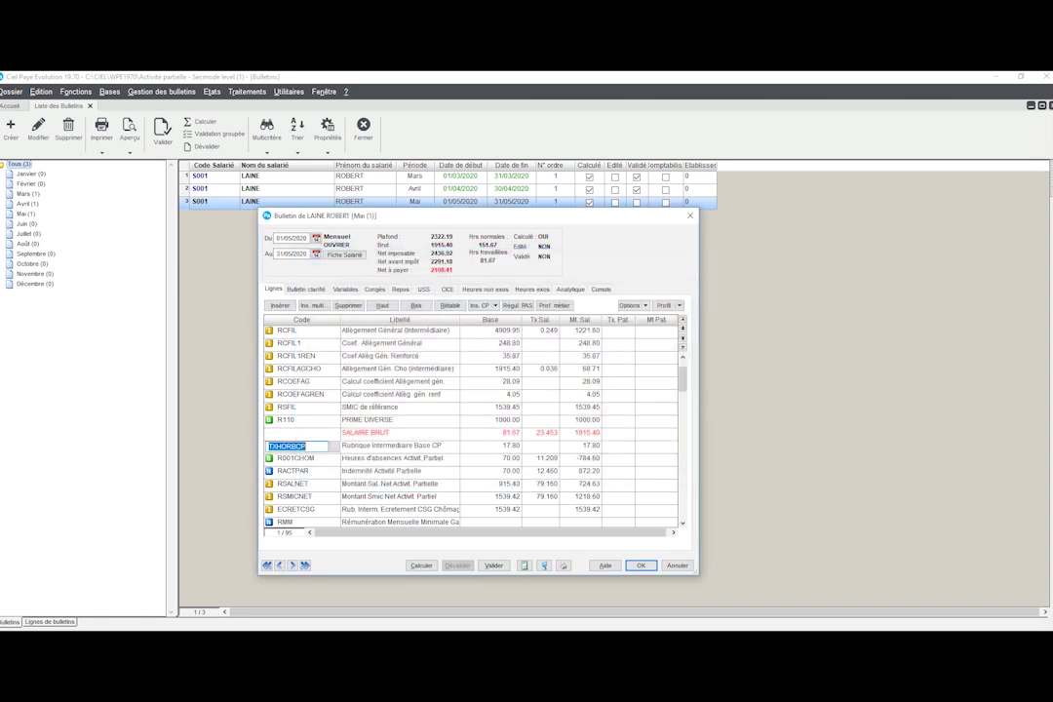
key("Tab")
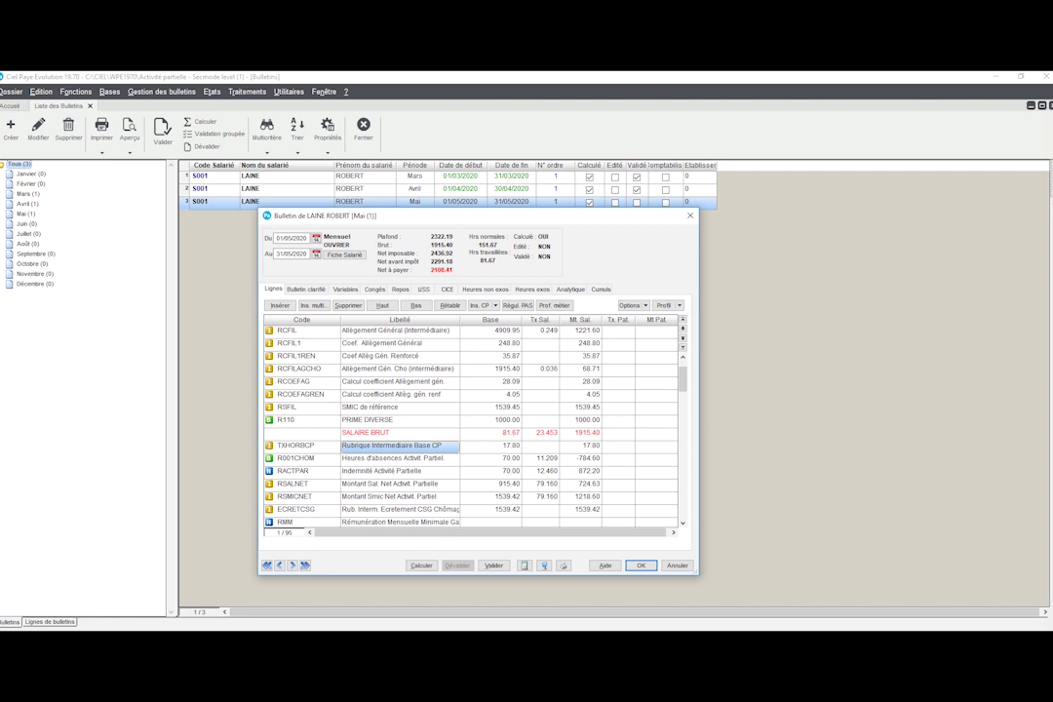
Step: Open the R110 PRIME DIVERSE rubric, examine which elements it is taken into account for, and return to the payslip lines
left_click(300, 419)
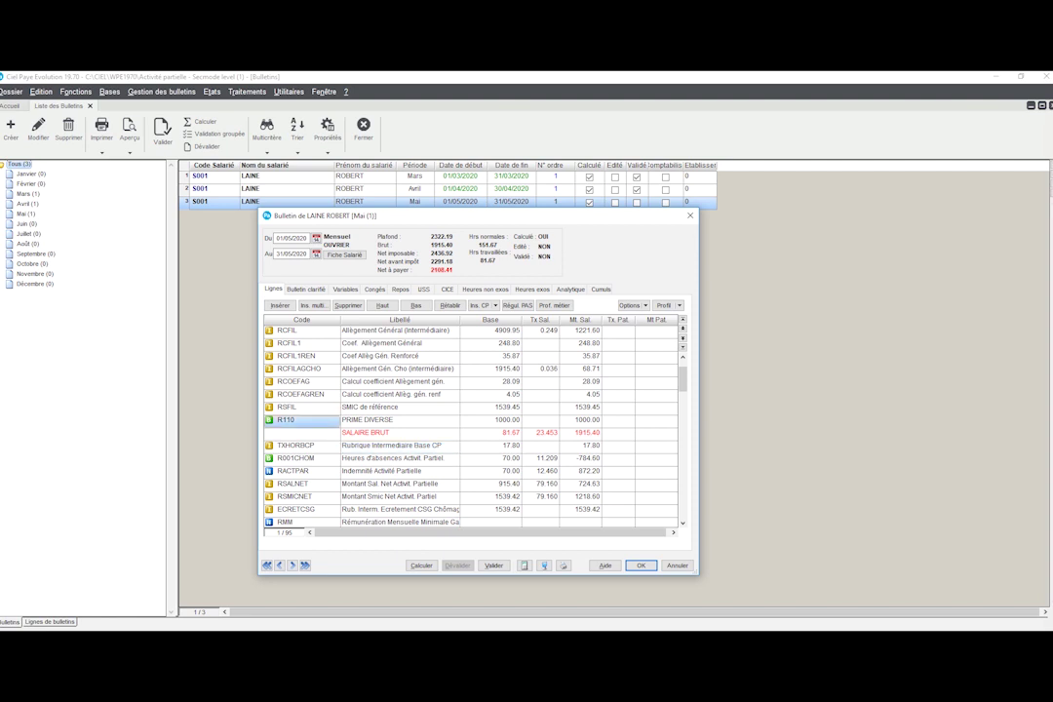
left_click(300, 419)
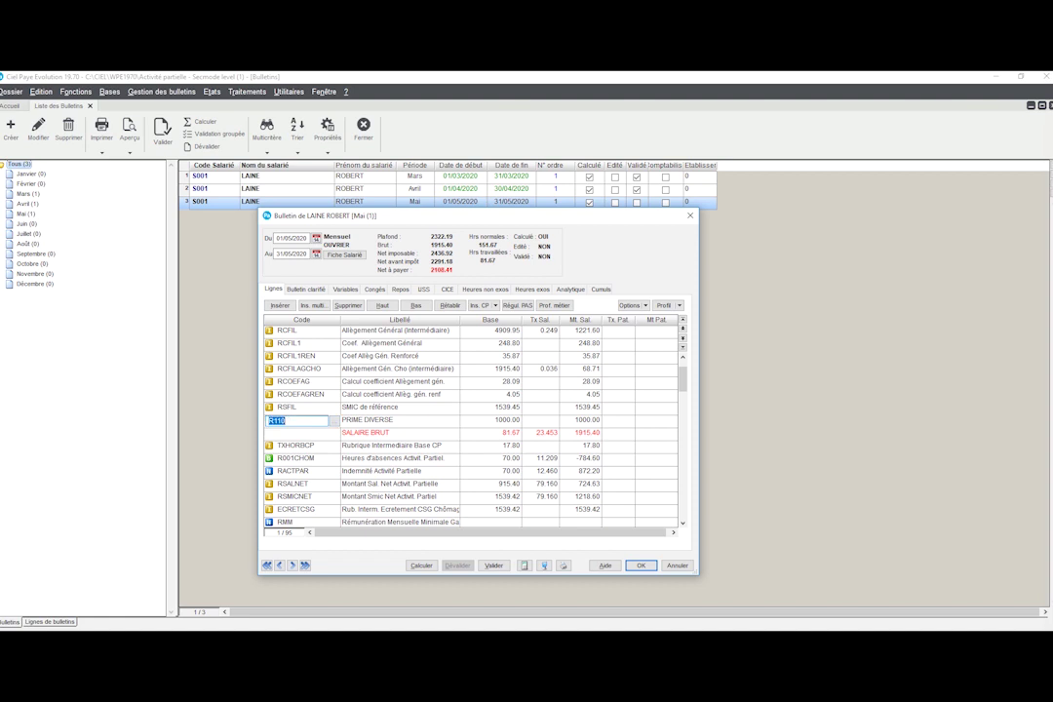
left_click(332, 420)
left_click(337, 276)
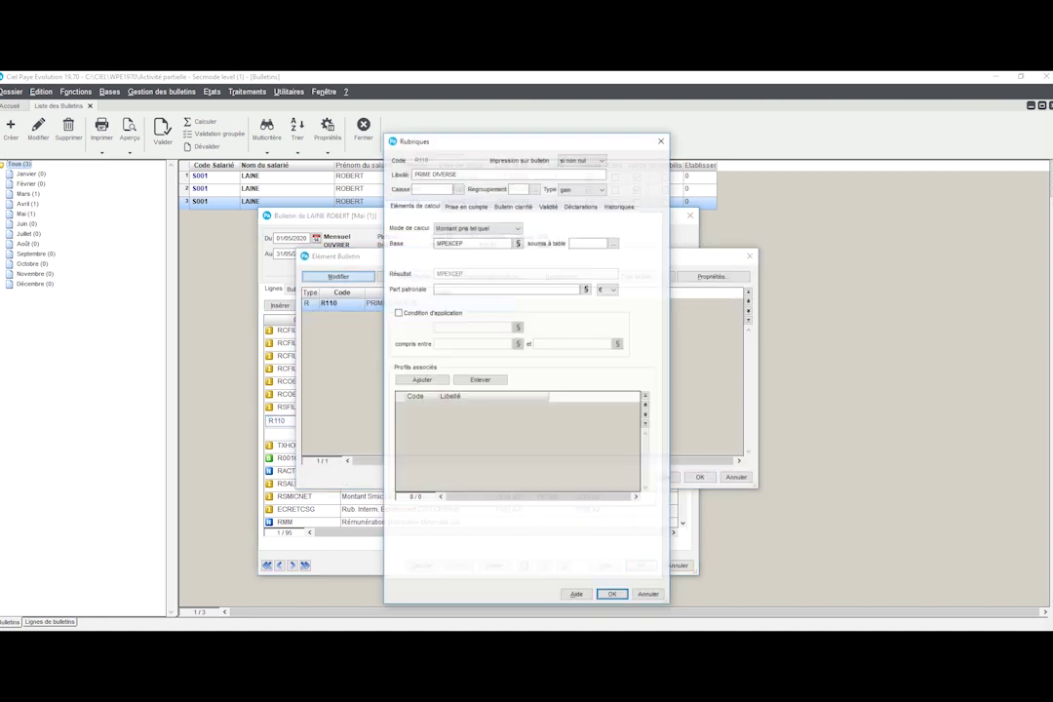
left_click(465, 206)
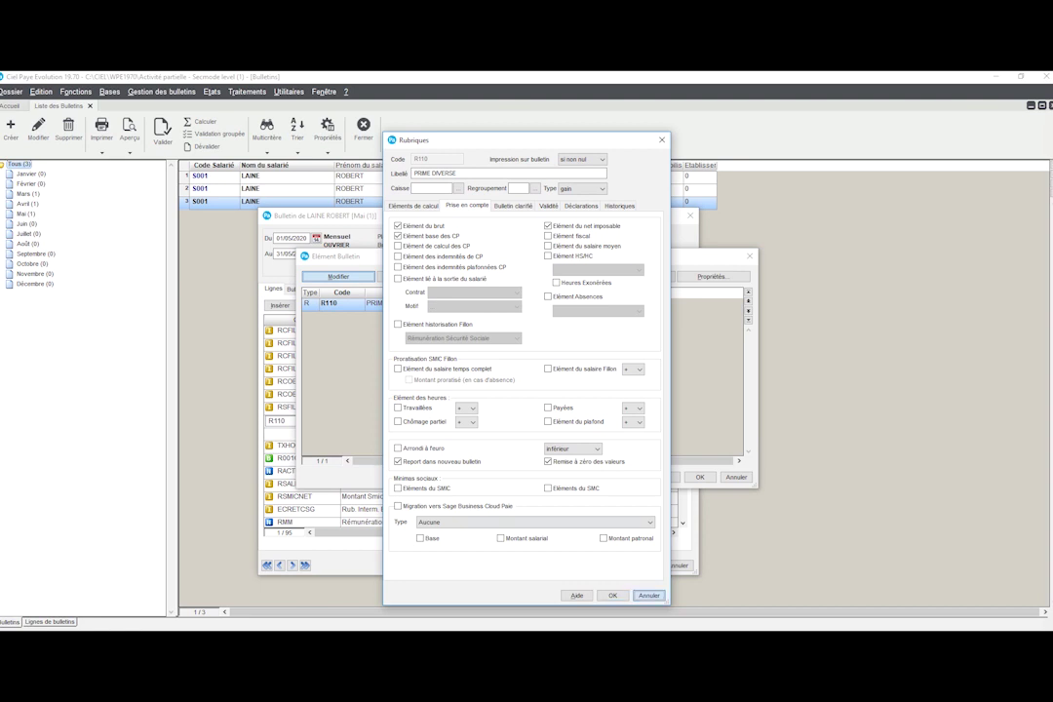
key("Return")
key("Return")
key("Down")
key("Down")
key("Down")
key("Down")
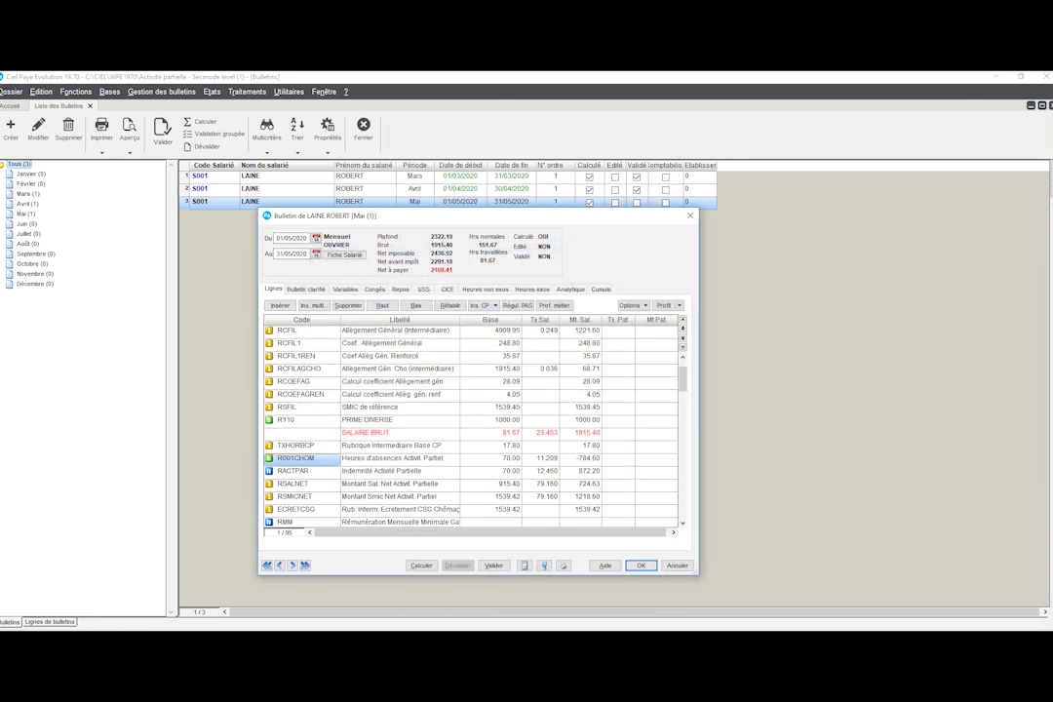
Step: Delete the R110 PRIME DIVERSE line from the May payslip and recalculate the payslip
left_click(301, 419)
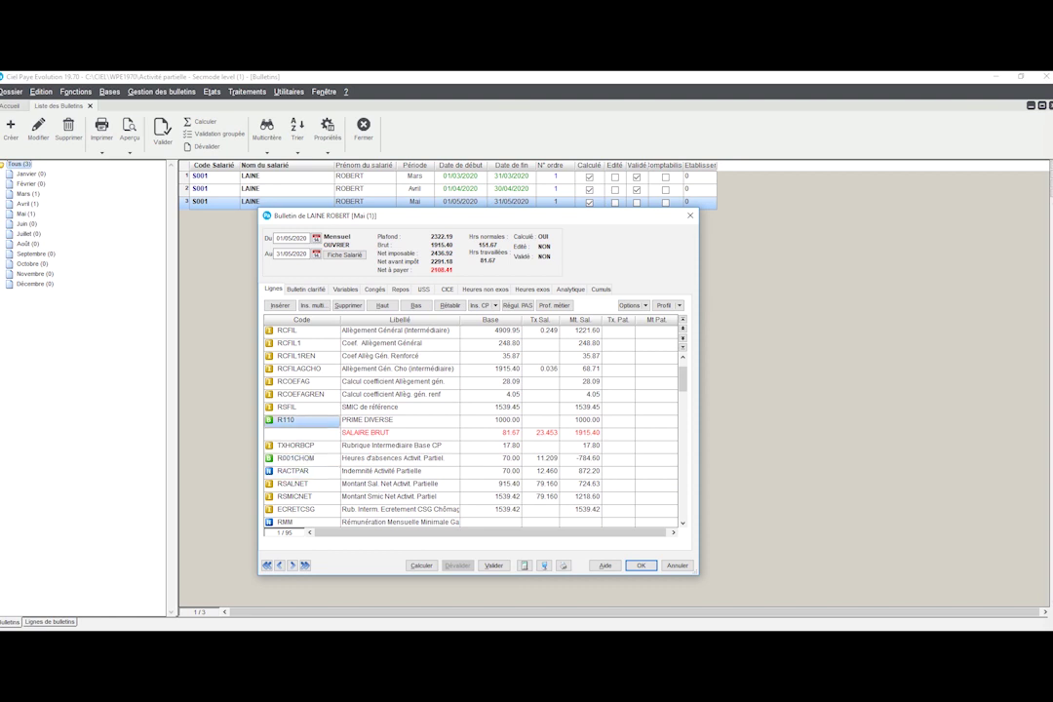
left_click(348, 305)
key("Return")
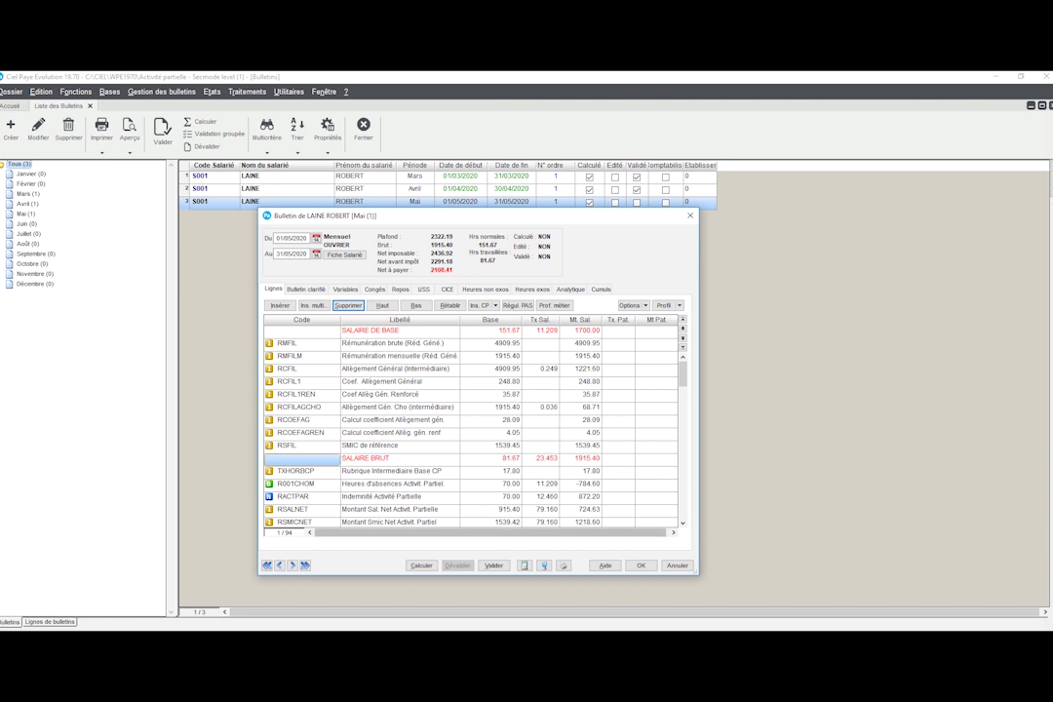
key("alt+c")
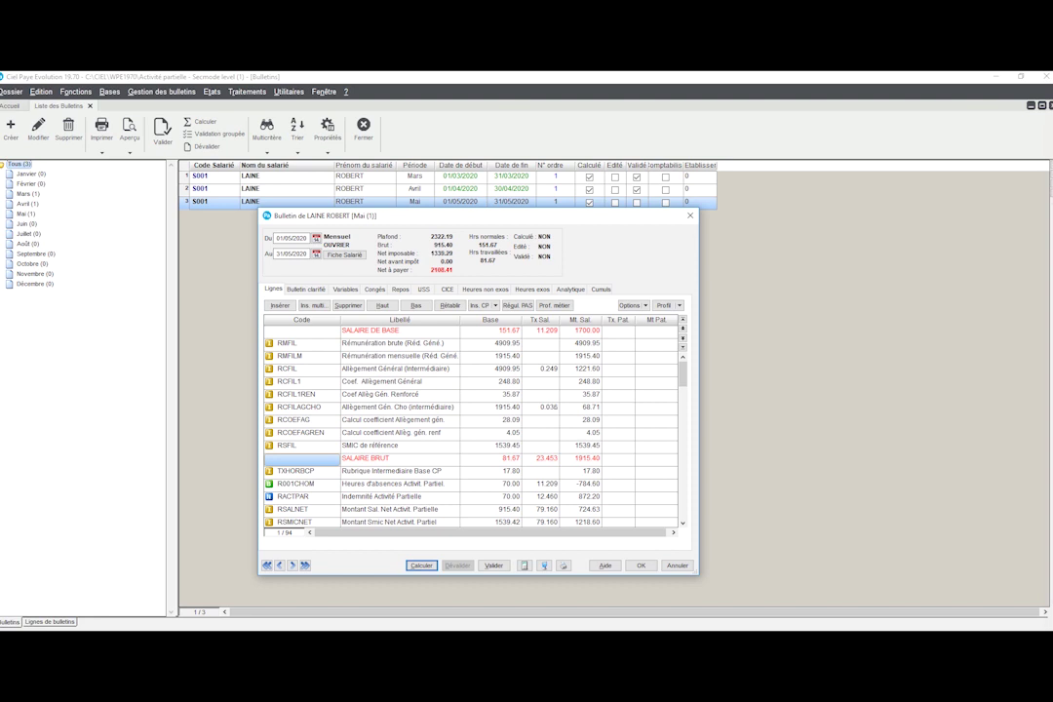
key("Return")
Step: Check the recalculated rate and amount of R001CHOM and the amount of RACTPAR in the May payslip
scroll(470, 421, "down", 1)
left_click(301, 471)
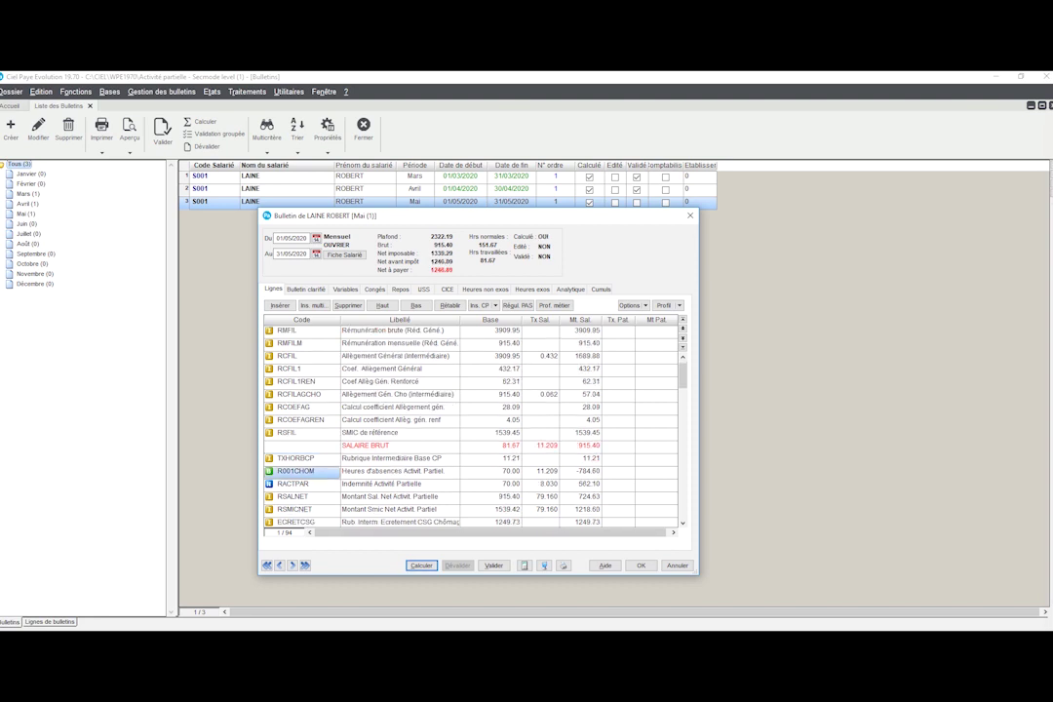
left_click(540, 471)
left_click(580, 471)
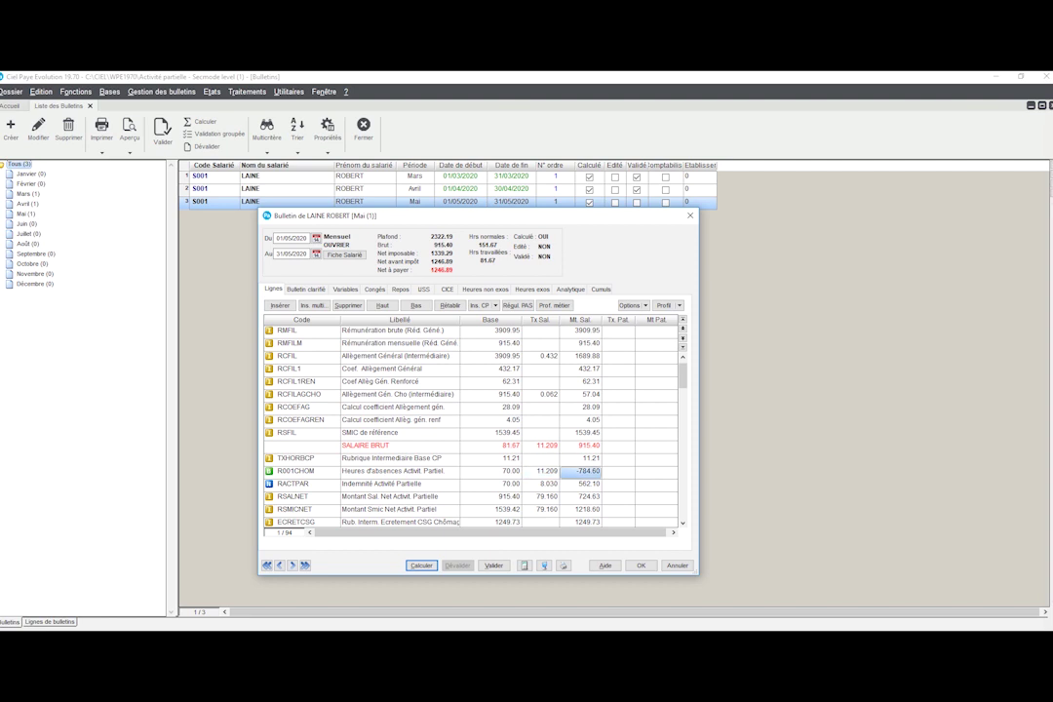
left_click(580, 483)
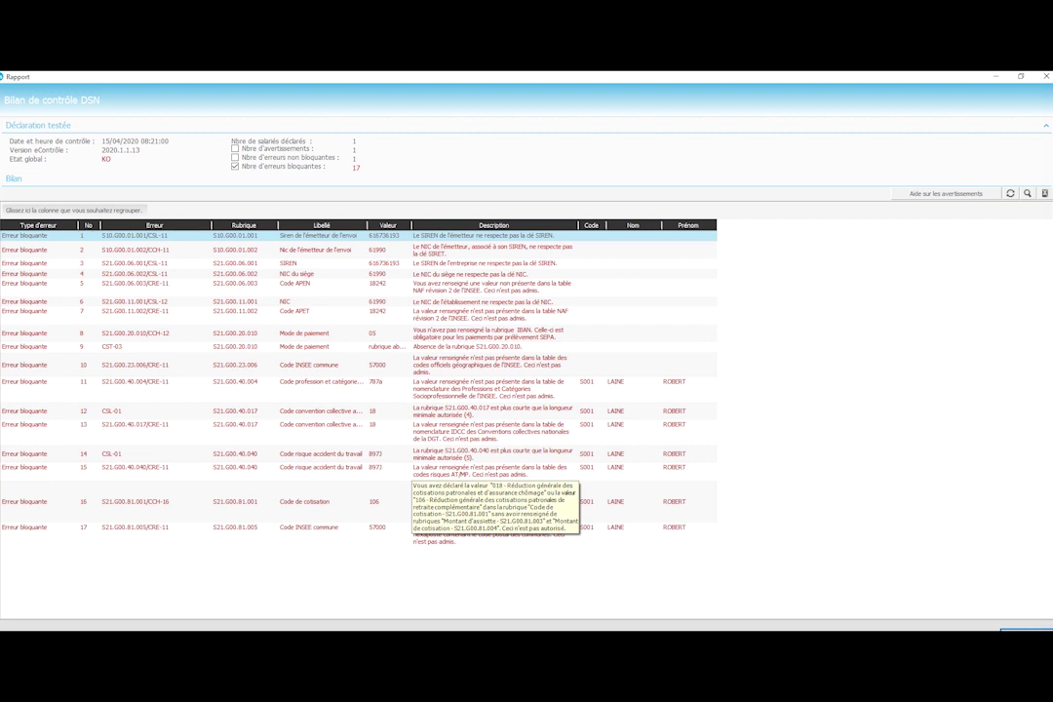
Step: Read the DSN report's blocking error on contribution code 106, and open the April payslip to inspect the CBRGAA line
left_click(493, 501)
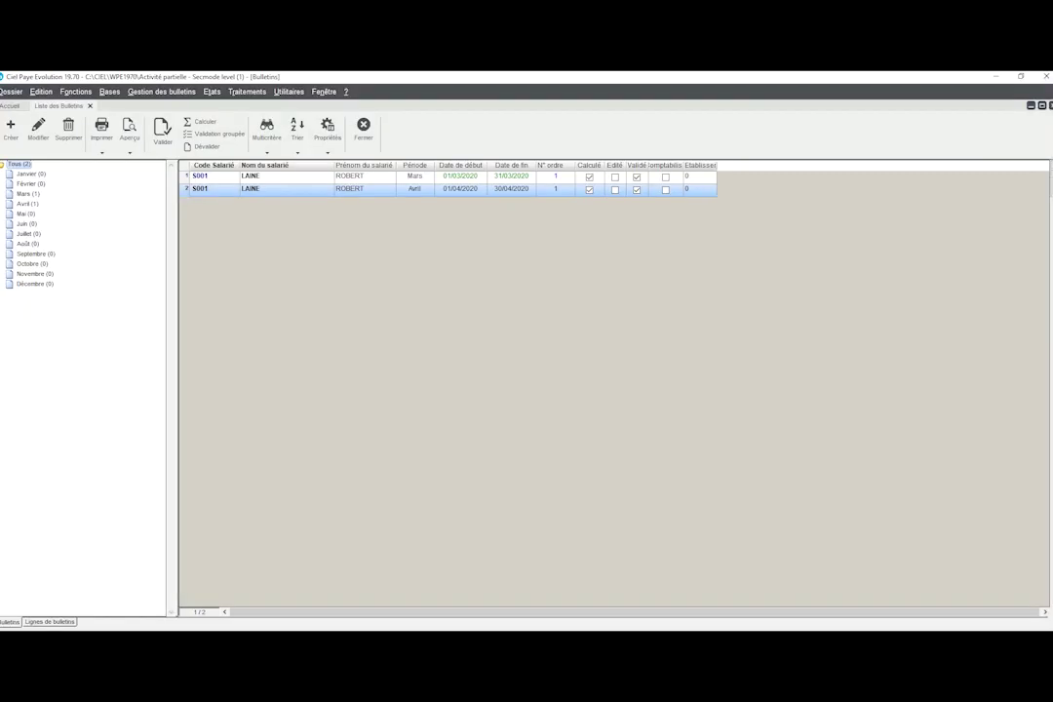
key("Return")
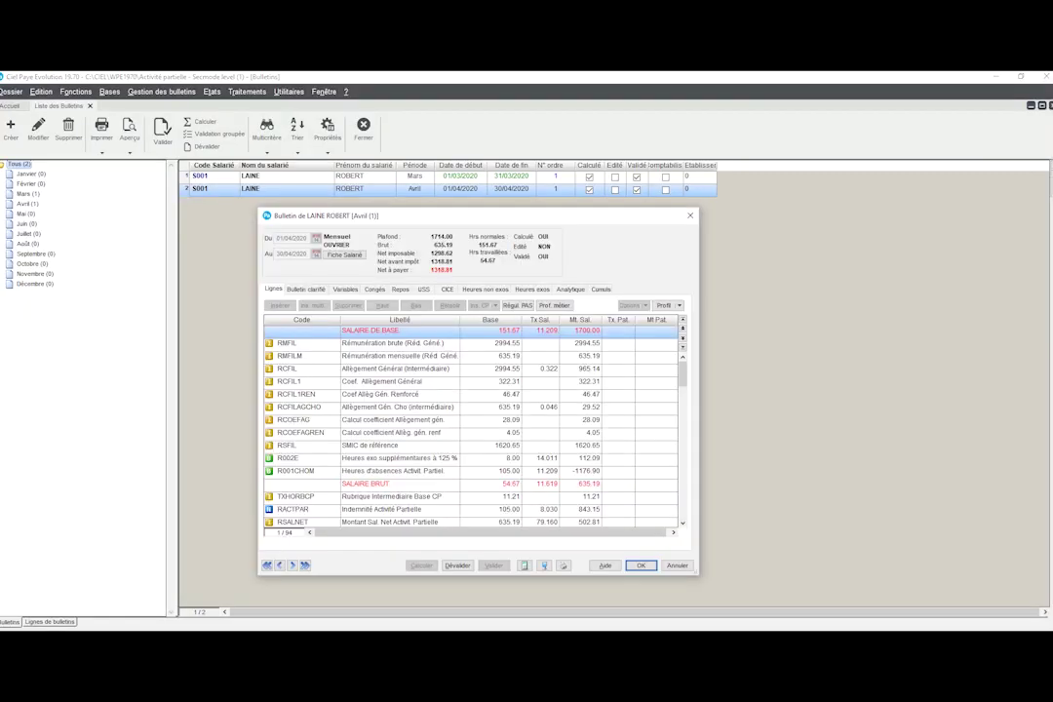
scroll(473, 424, "down", 5)
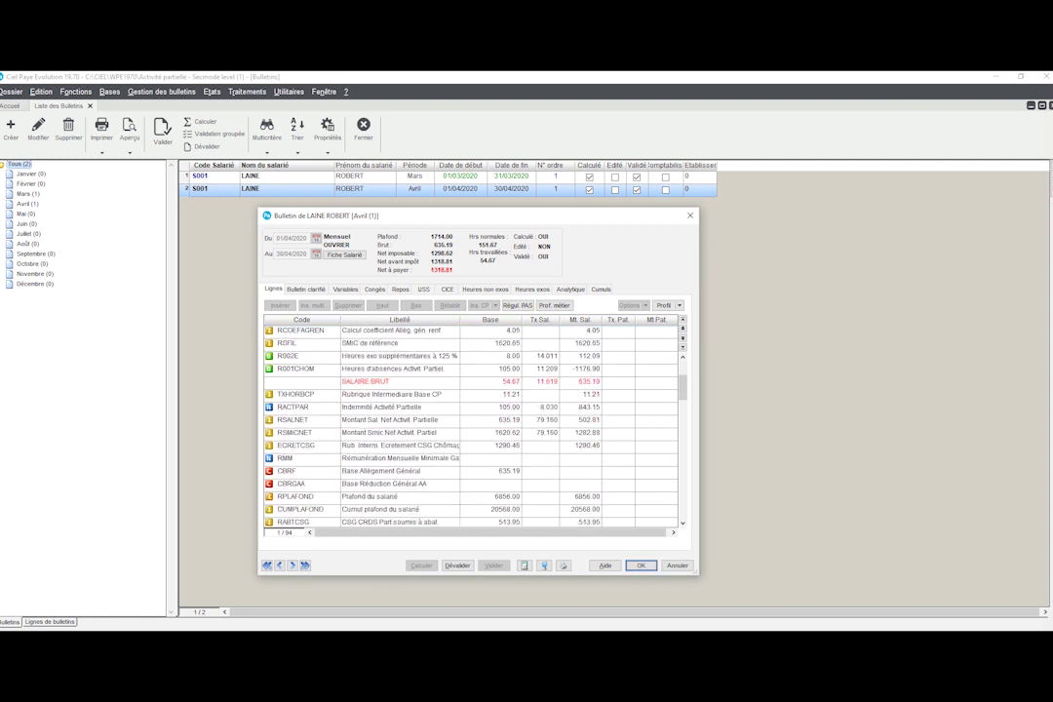
scroll(473, 424, "down", 2)
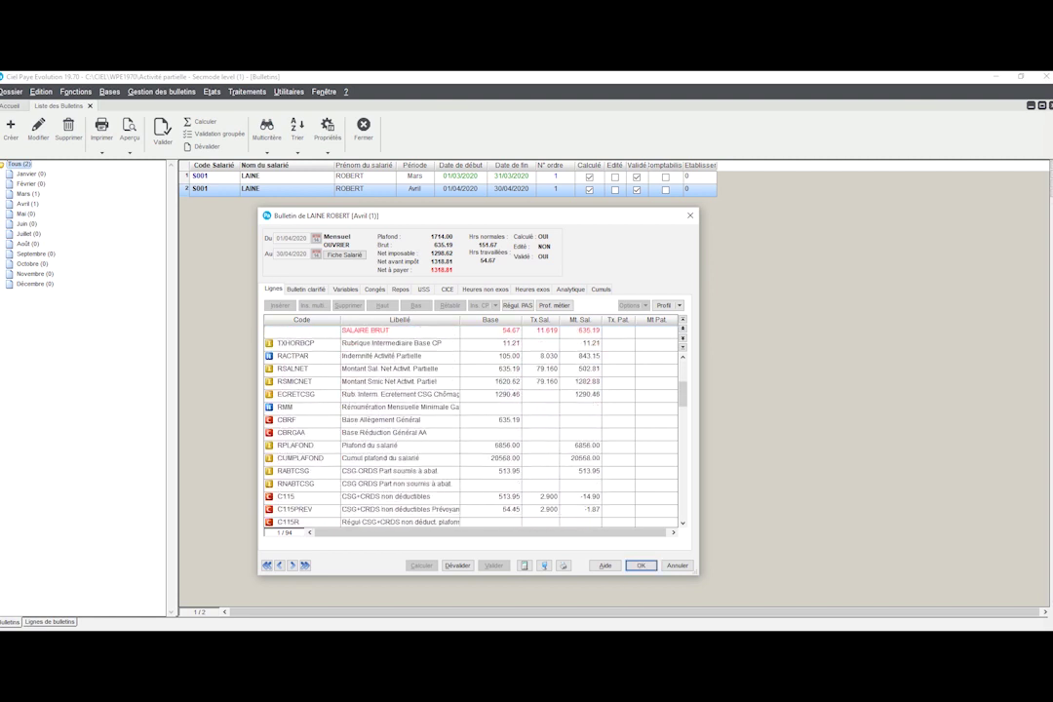
left_click(399, 432)
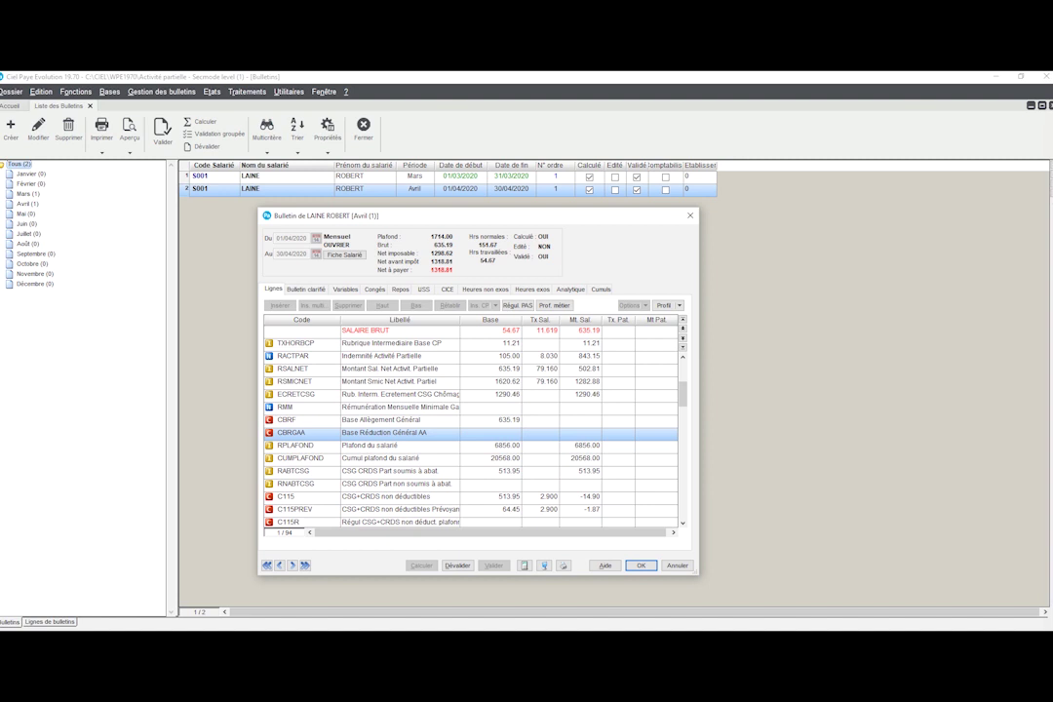
Step: Locate the CFIL800PAA line, Allègement Général annualisé AA, among the April payslip's contributions
scroll(473, 424, "down", 10)
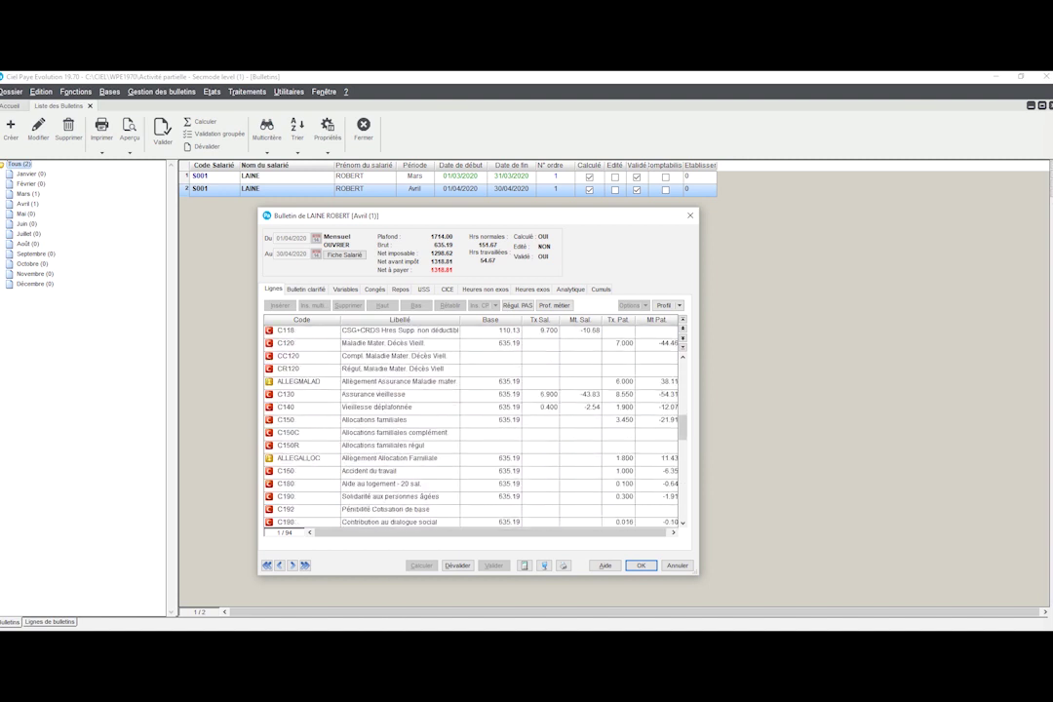
scroll(472, 424, "down", 4)
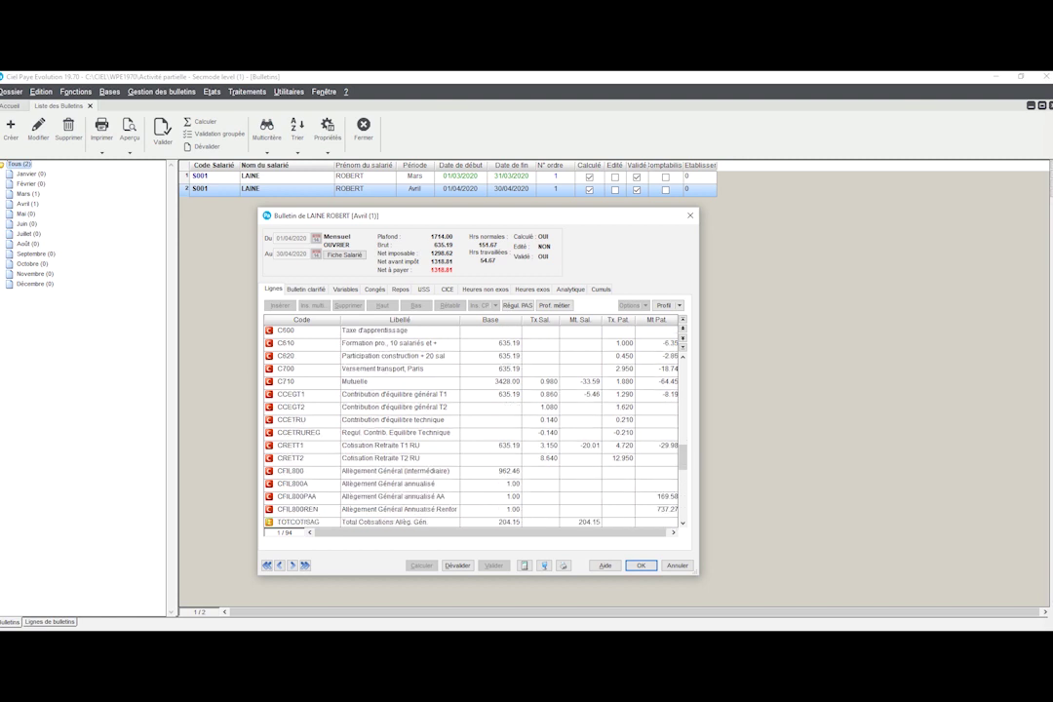
left_click(398, 496)
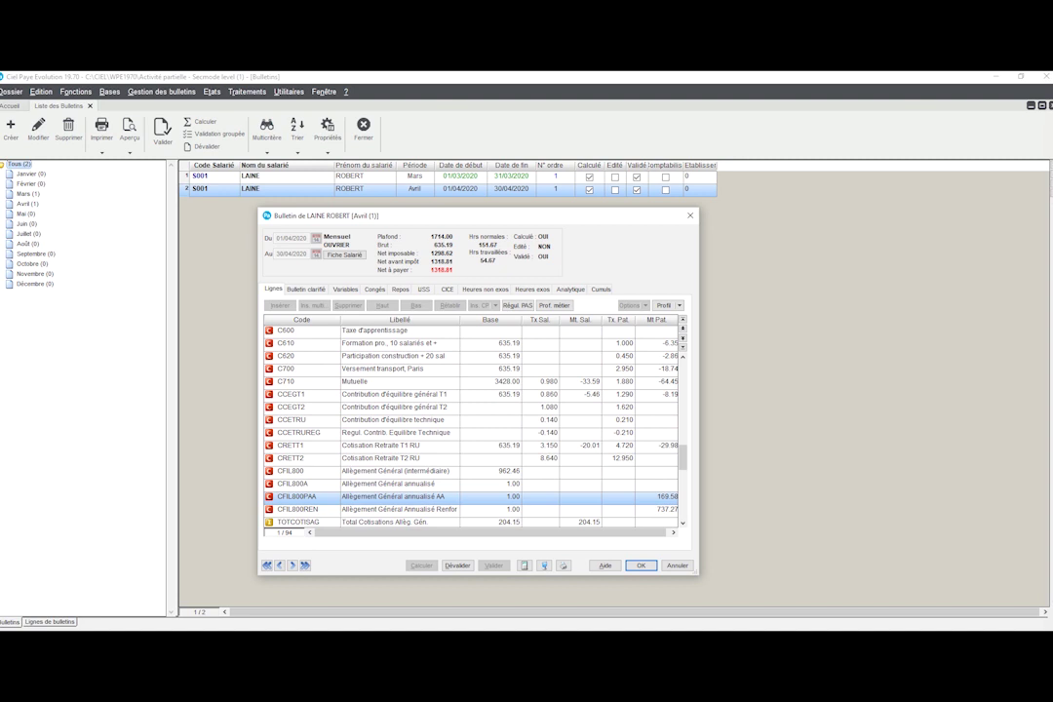
Step: Find the CBRGAA line, Base Réduction Général AA, in the April payslip and devalidate the payslip
scroll(468, 429, "up", 7)
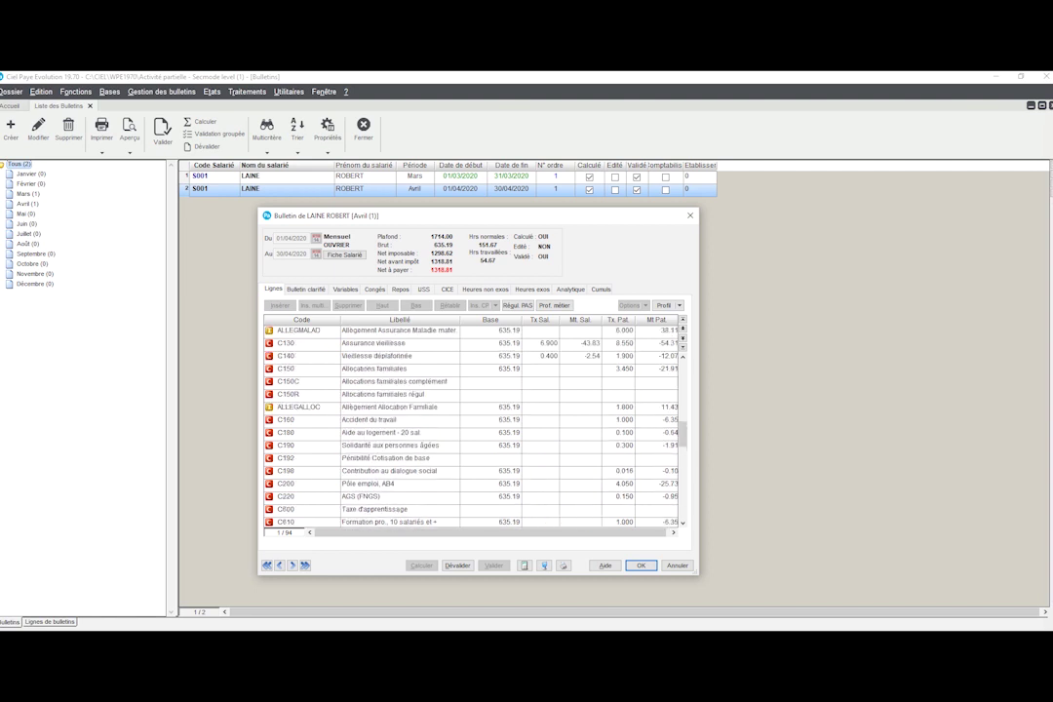
scroll(468, 429, "up", 3)
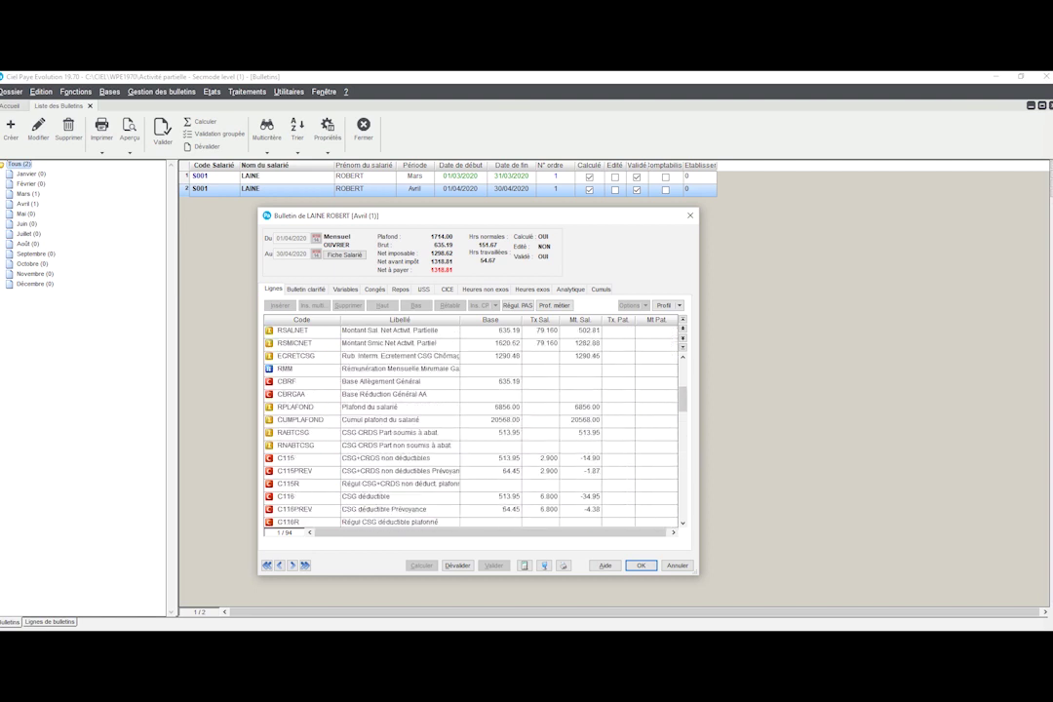
left_click(399, 394)
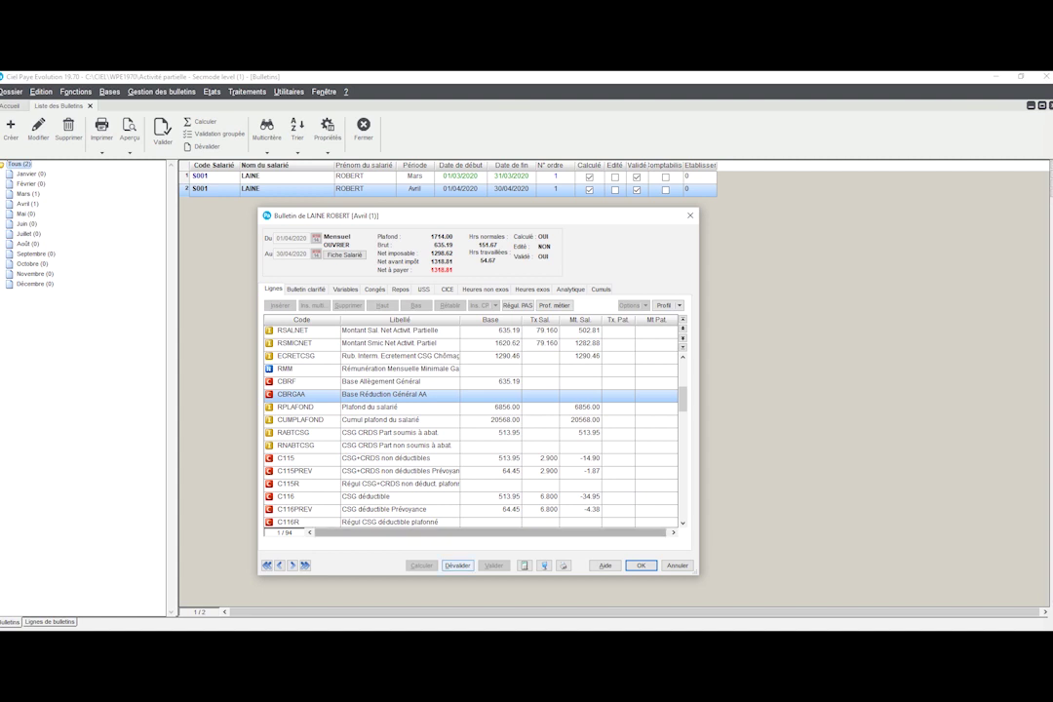
left_click(458, 565)
left_click(555, 393)
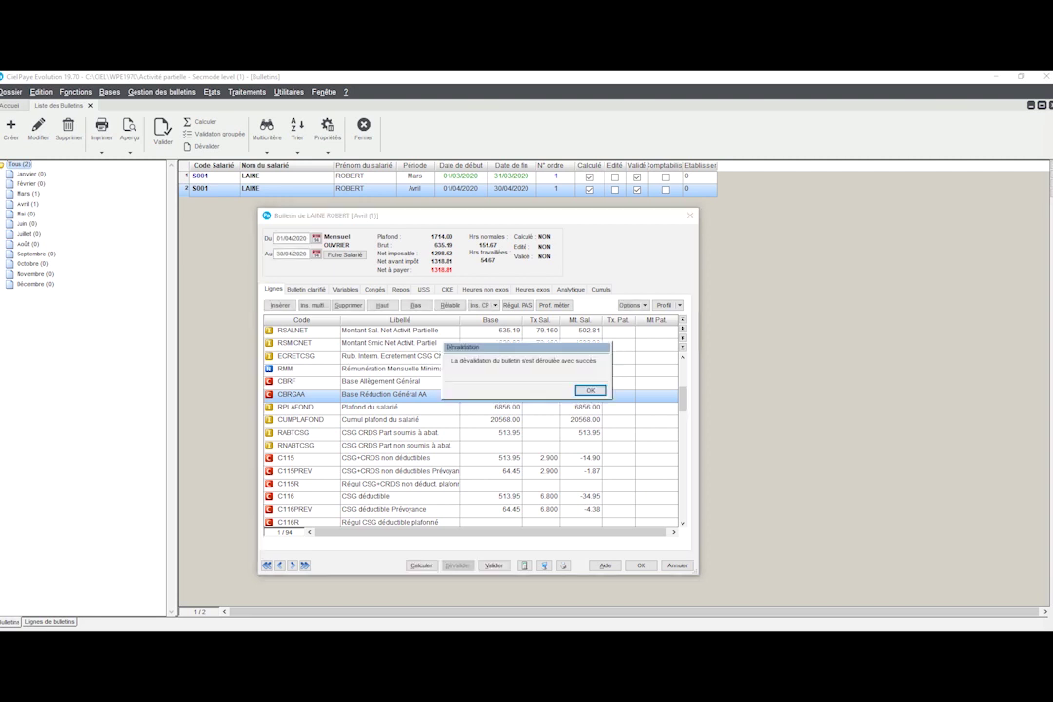
key("Return")
Step: Change the base formula of contribution CBRGAA to SBRUT and save the contribution
double_click(291, 394)
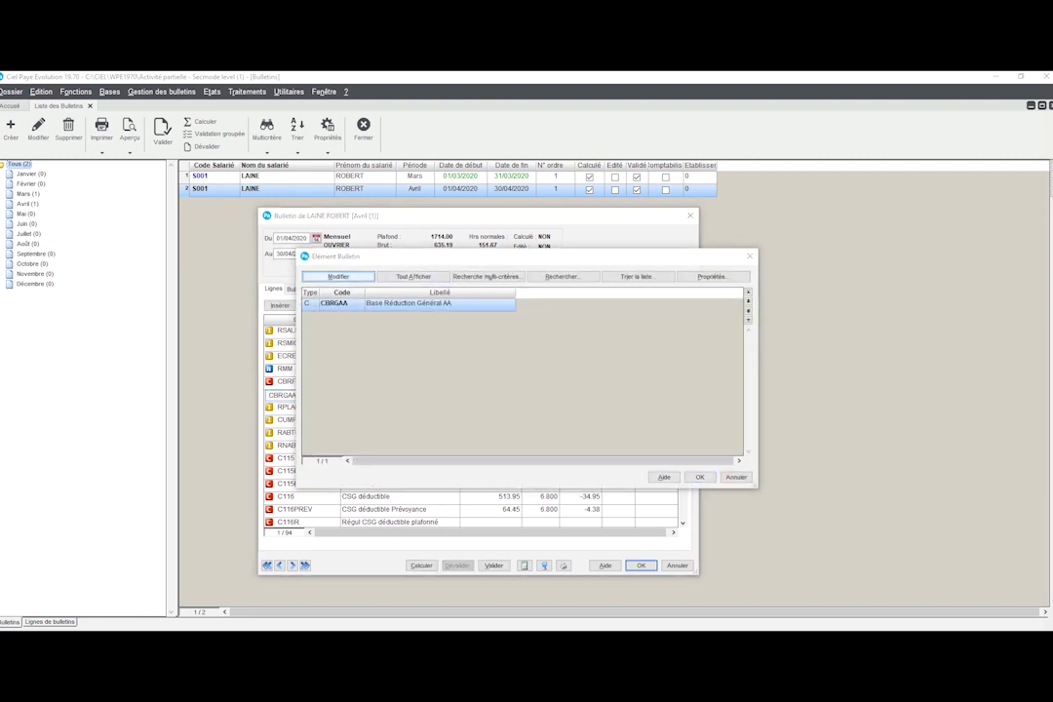
left_click(337, 276)
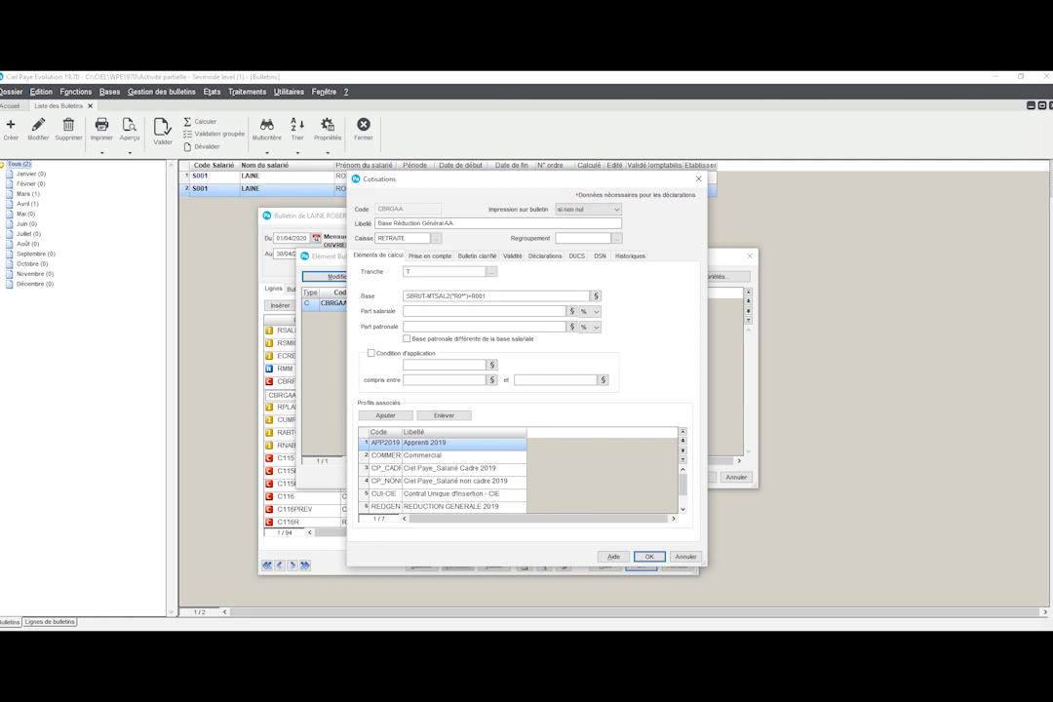
left_click(483, 295)
key("BackSpace")
key("BackSpace")
key("BackSpace")
key("BackSpace")
key("BackSpace")
key("BackSpace")
key("BackSpace")
key("BackSpace")
key("BackSpace")
key("BackSpace")
key("BackSpace")
key("BackSpace")
key("BackSpace")
key("BackSpace")
key("BackSpace")
key("BackSpace")
key("BackSpace")
key("BackSpace")
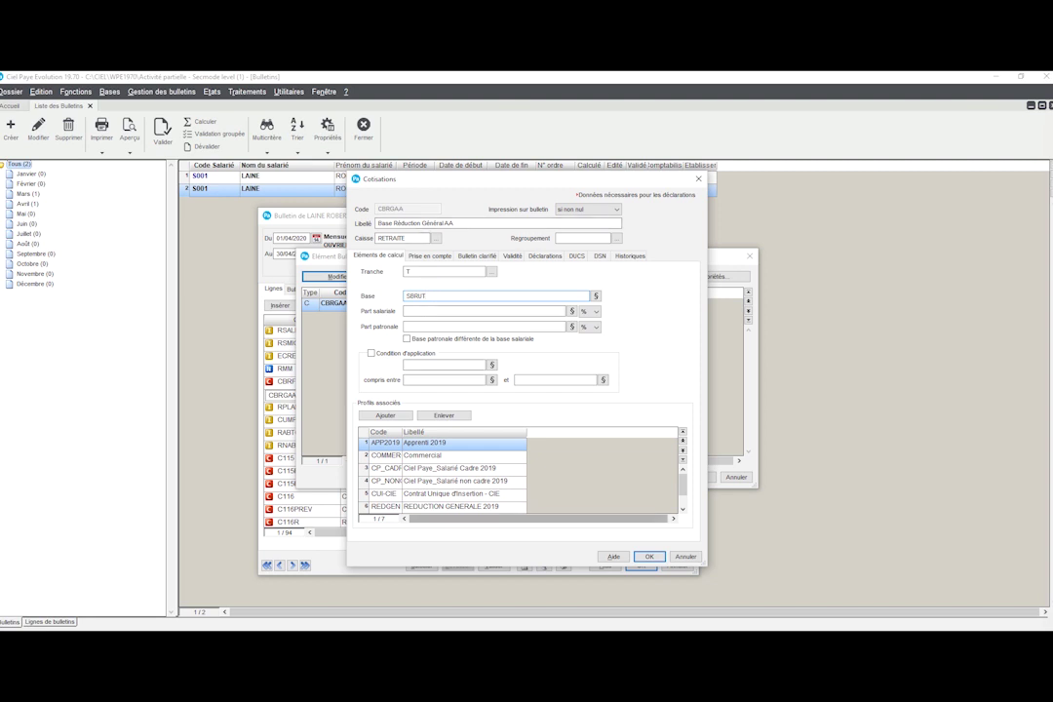
key("Return")
left_click(700, 476)
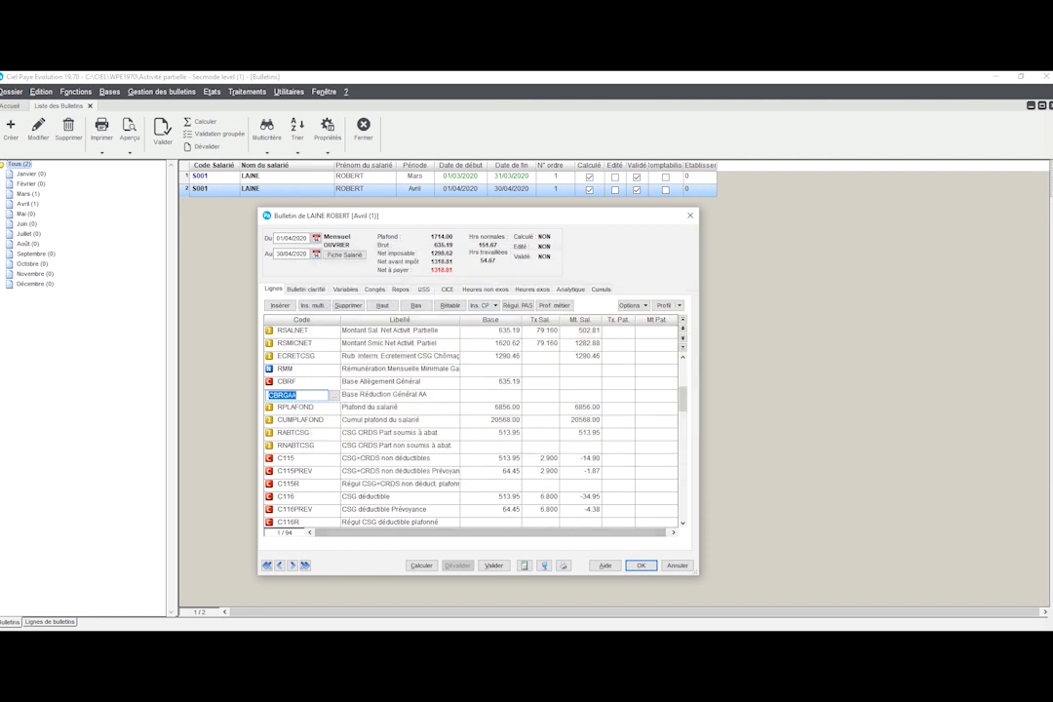
Step: Recalculate the April payslip, checking the CBRGAA base, and validate and close it
left_click(301, 432)
left_click(421, 565)
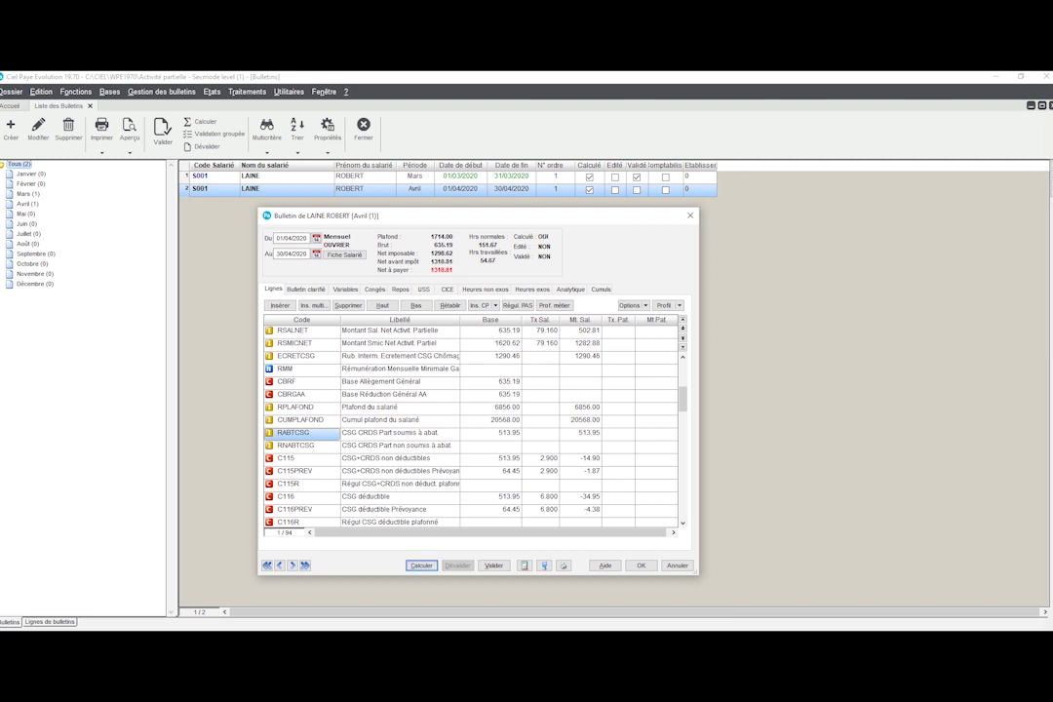
left_click(490, 395)
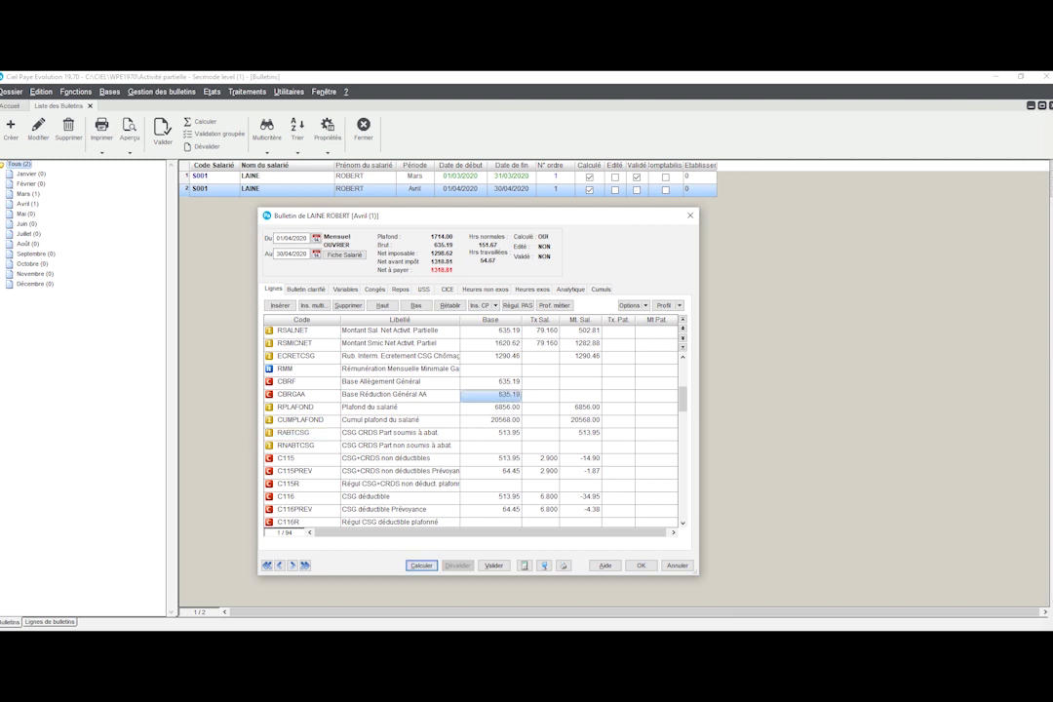
left_click(493, 565)
key("Return")
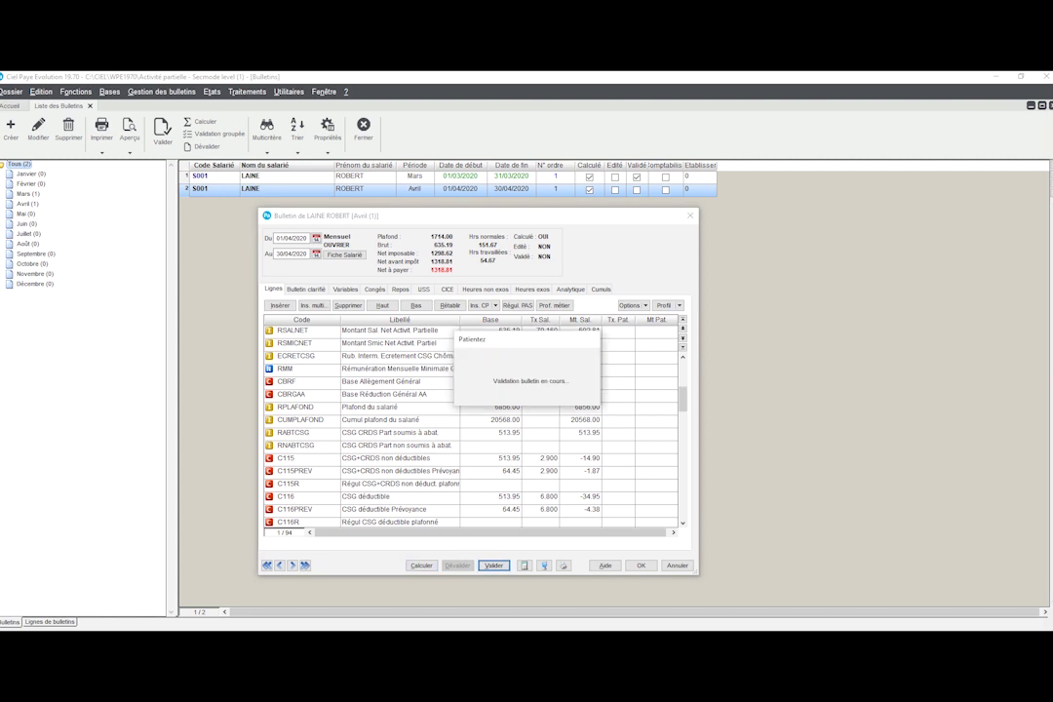
key("Return")
left_click(640, 565)
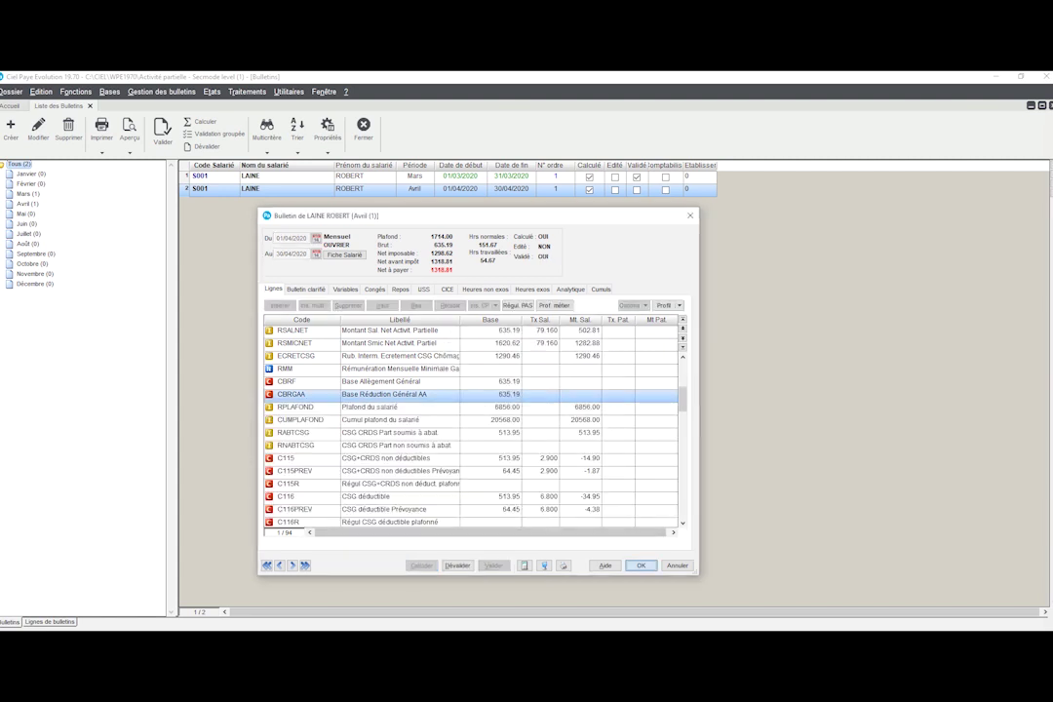
Step: Create the monthly DSN for April and export the payroll data automatically to Ciel Déclarations Sociales
left_click(247, 92)
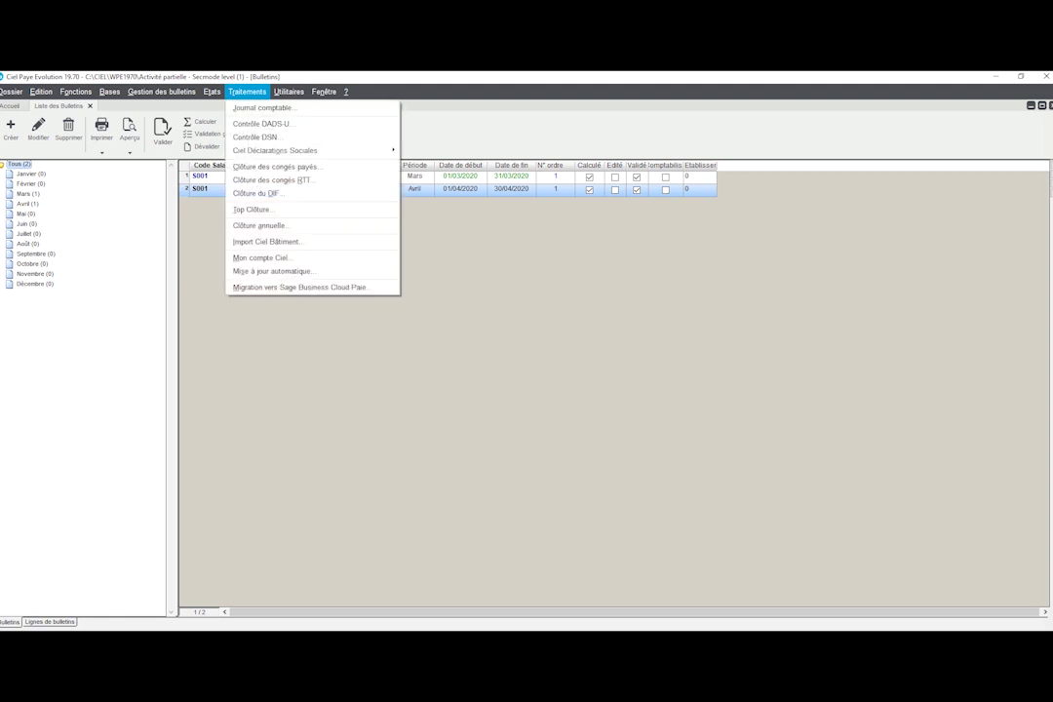
mouse_move(275, 150)
mouse_move(425, 198)
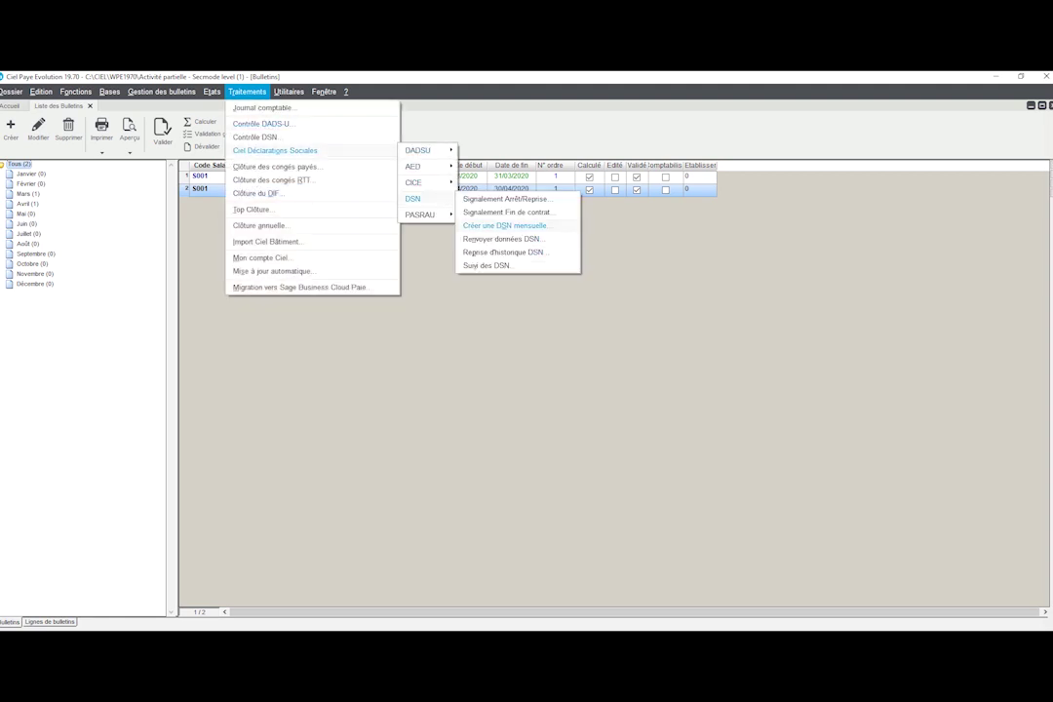
left_click(504, 226)
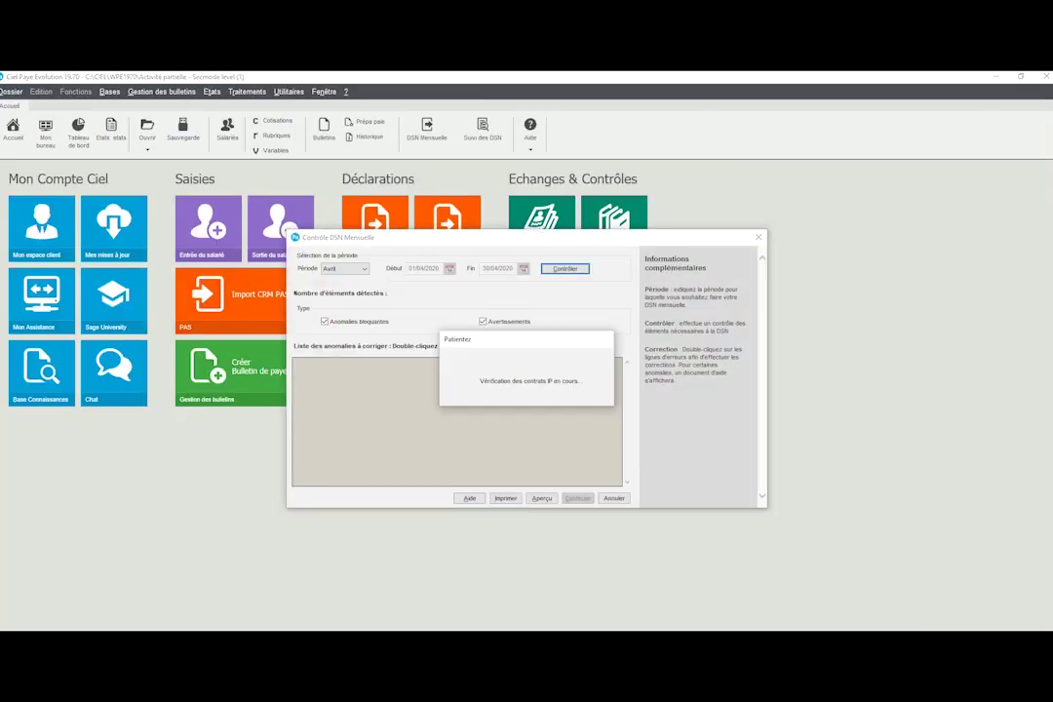
left_click(576, 498)
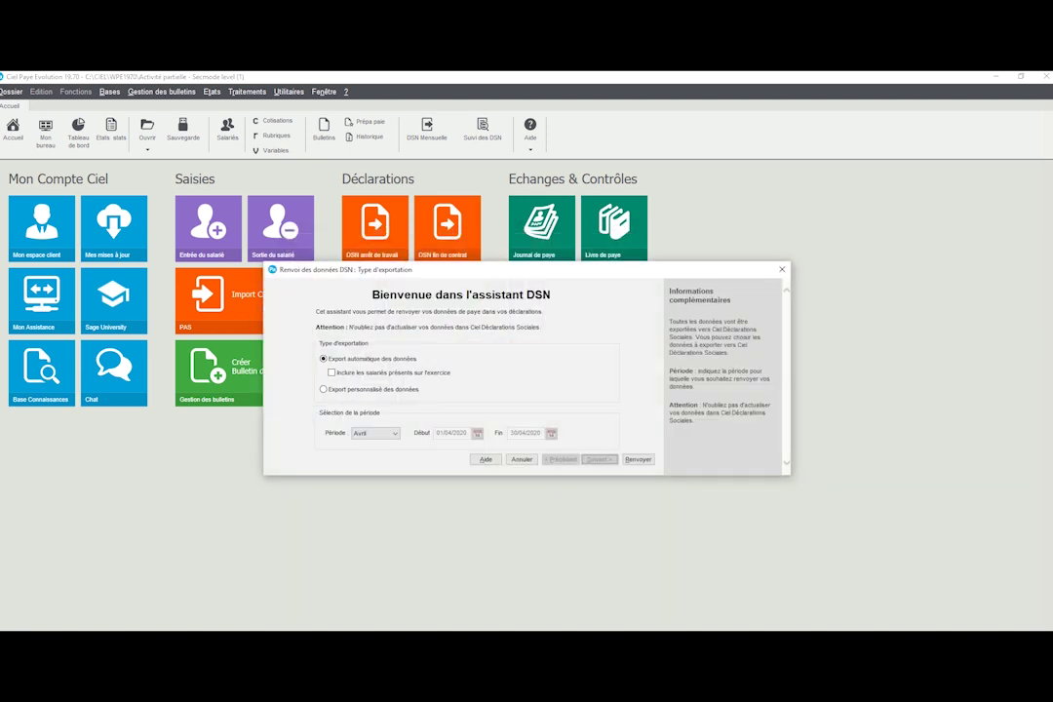
key("Return")
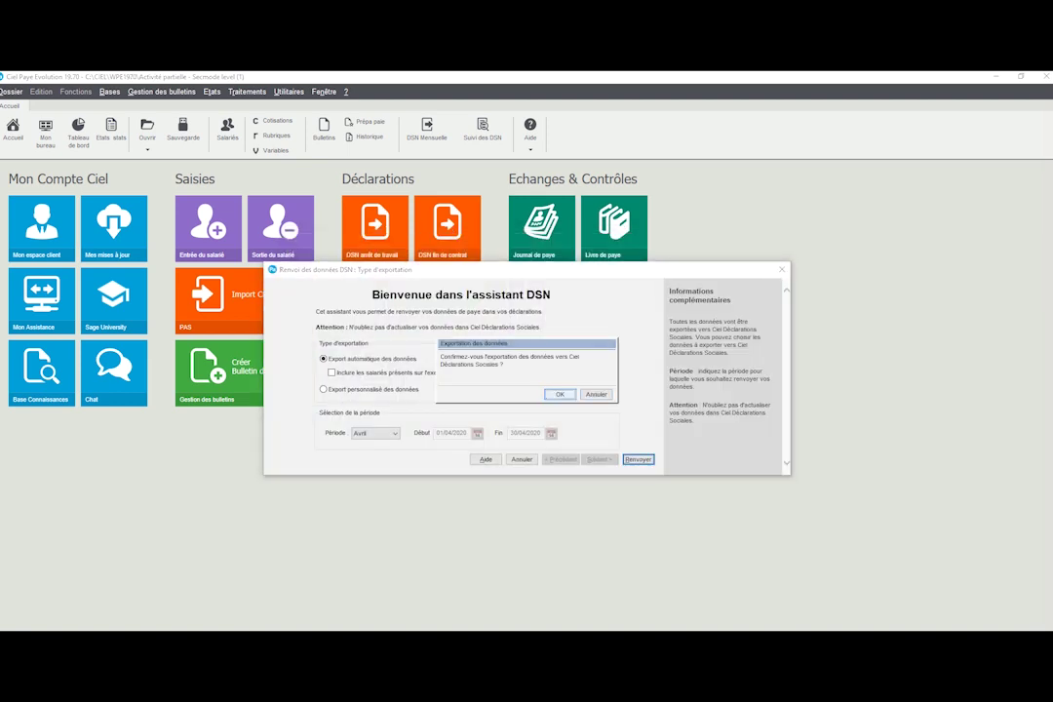
key("Return")
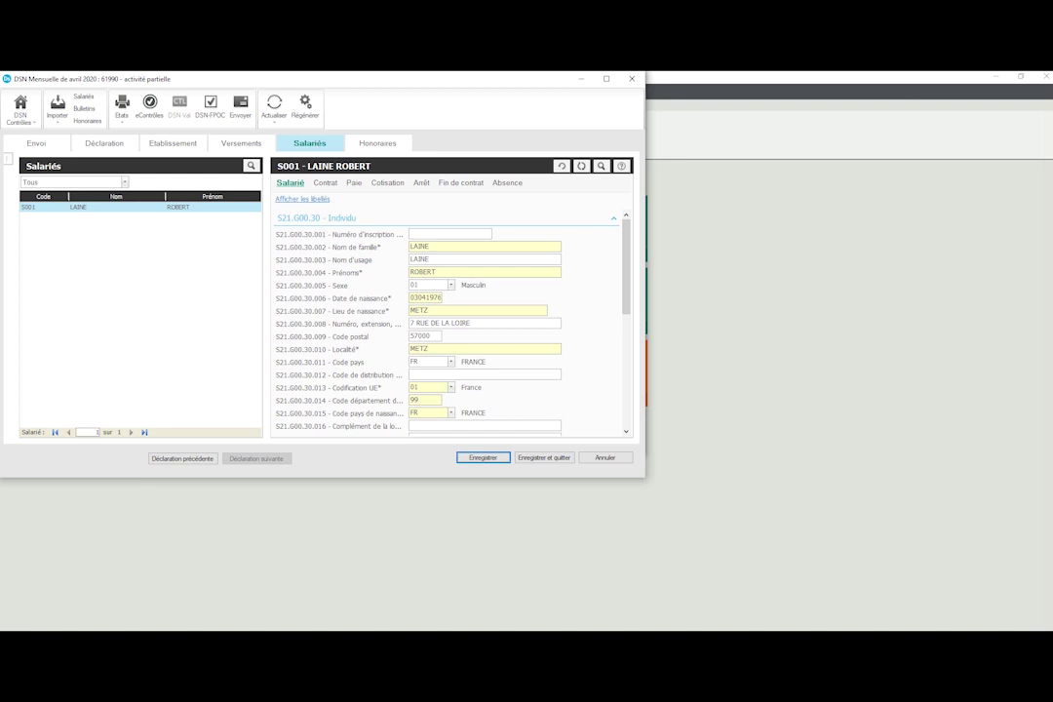
Step: Regenerate the April DSN and run eContrôles to review its blocking errors, closing the report and the declaration windows
left_click(305, 108)
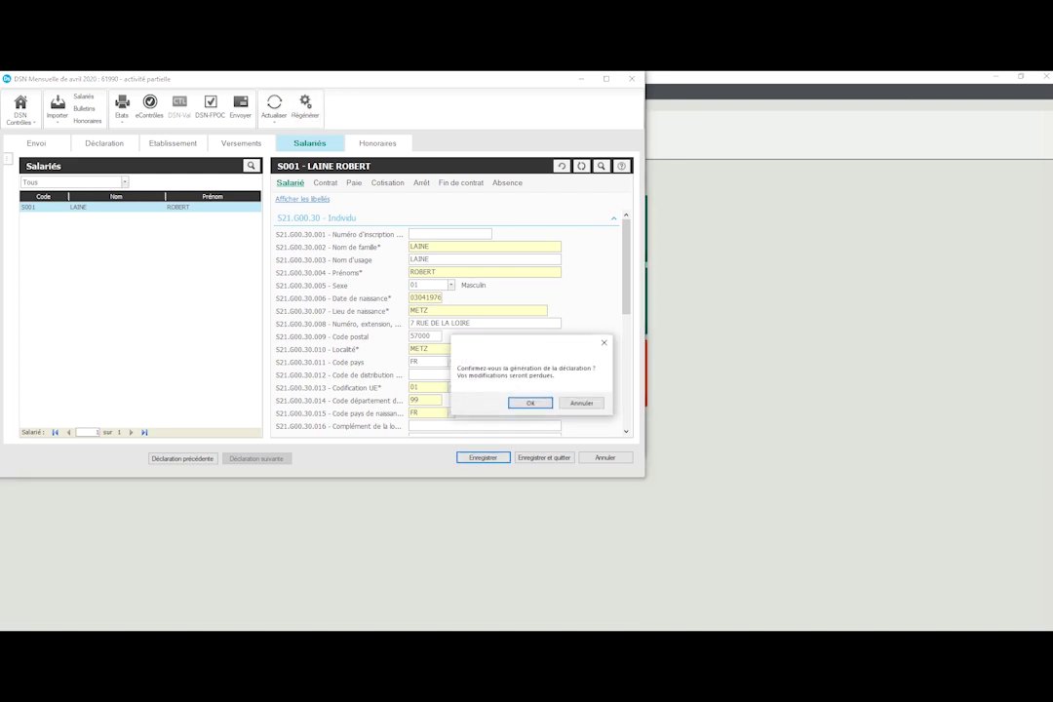
key("Return")
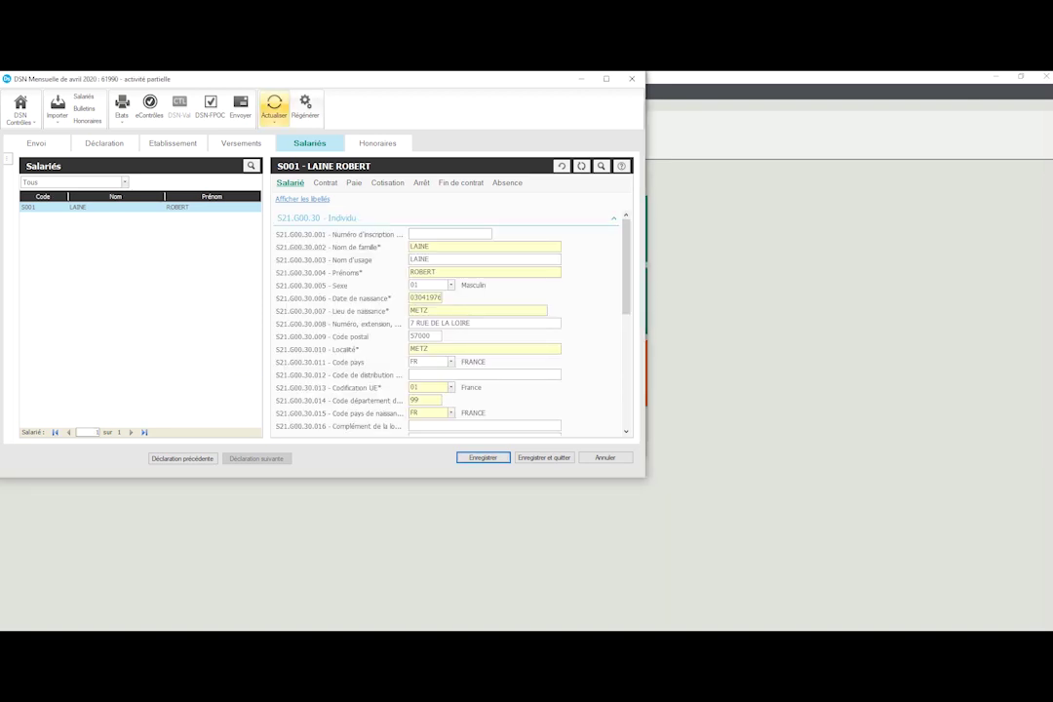
left_click(150, 105)
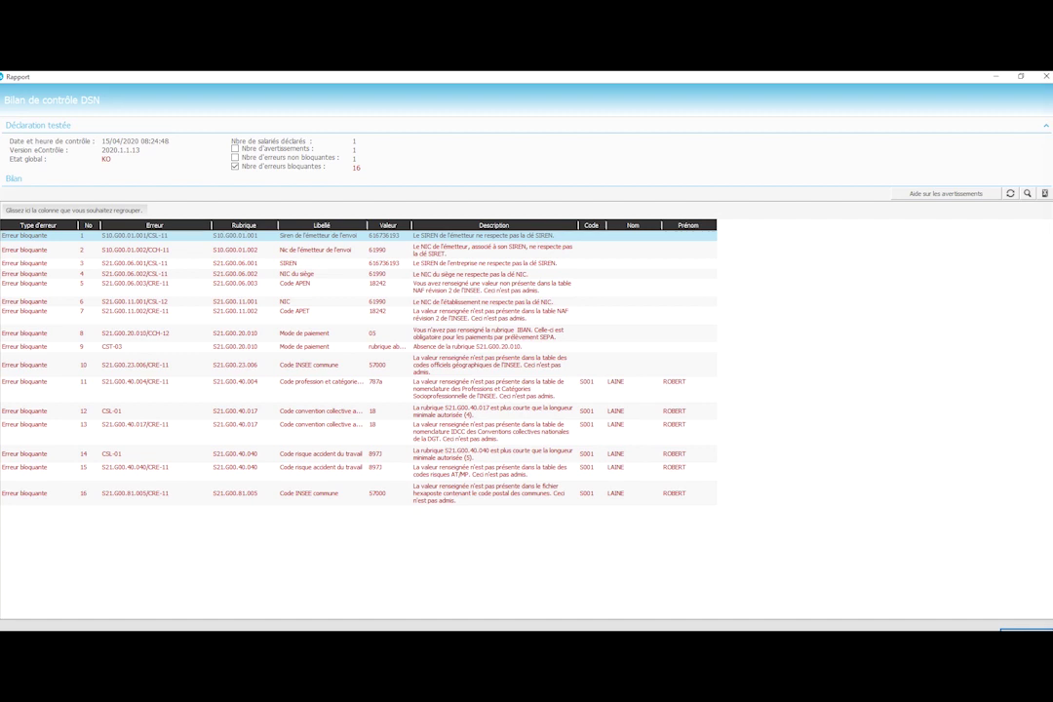
left_click(1026, 628)
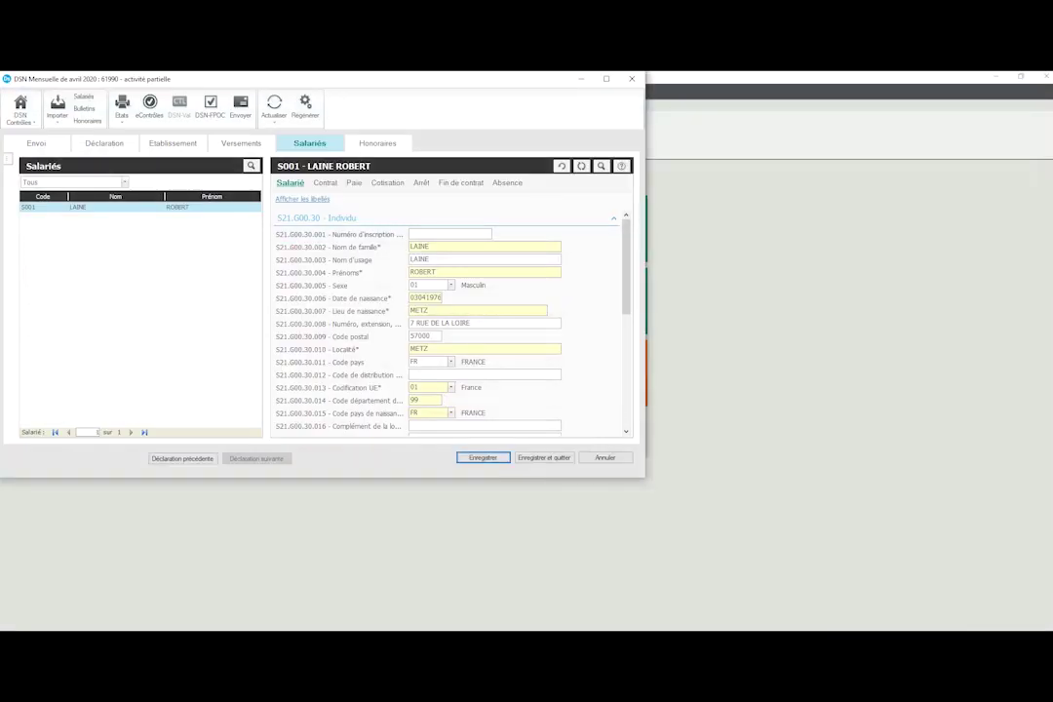
left_click(604, 457)
key("Escape")
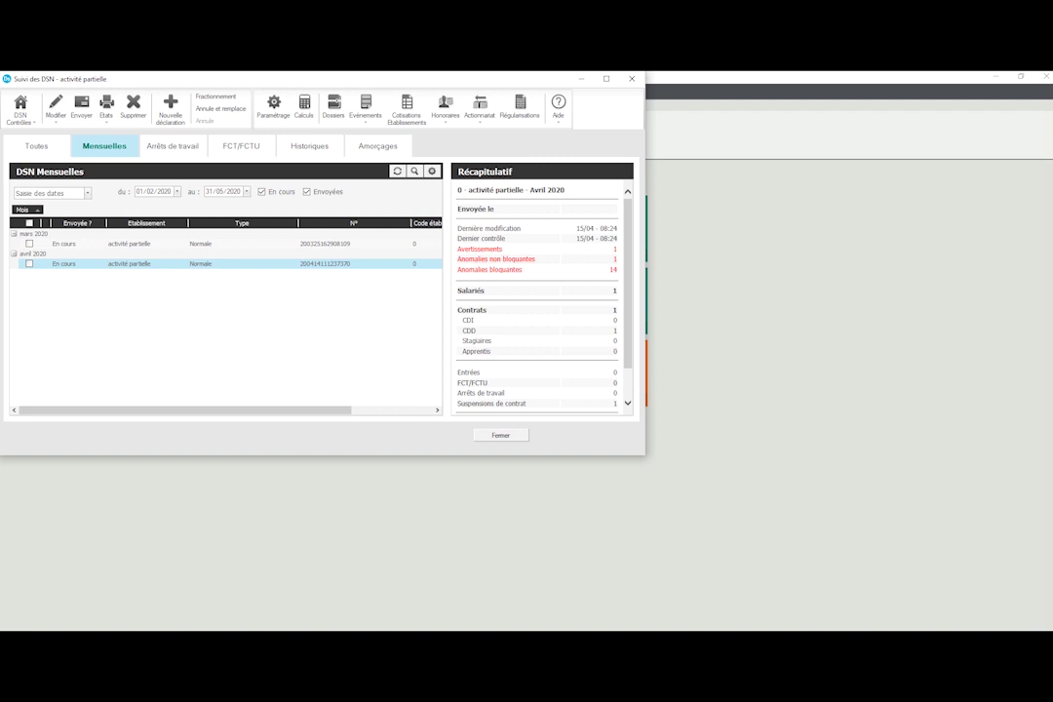
key("Escape")
Step: Look up CBRGAA in the payroll contributions list and check its base formula
left_click(109, 91)
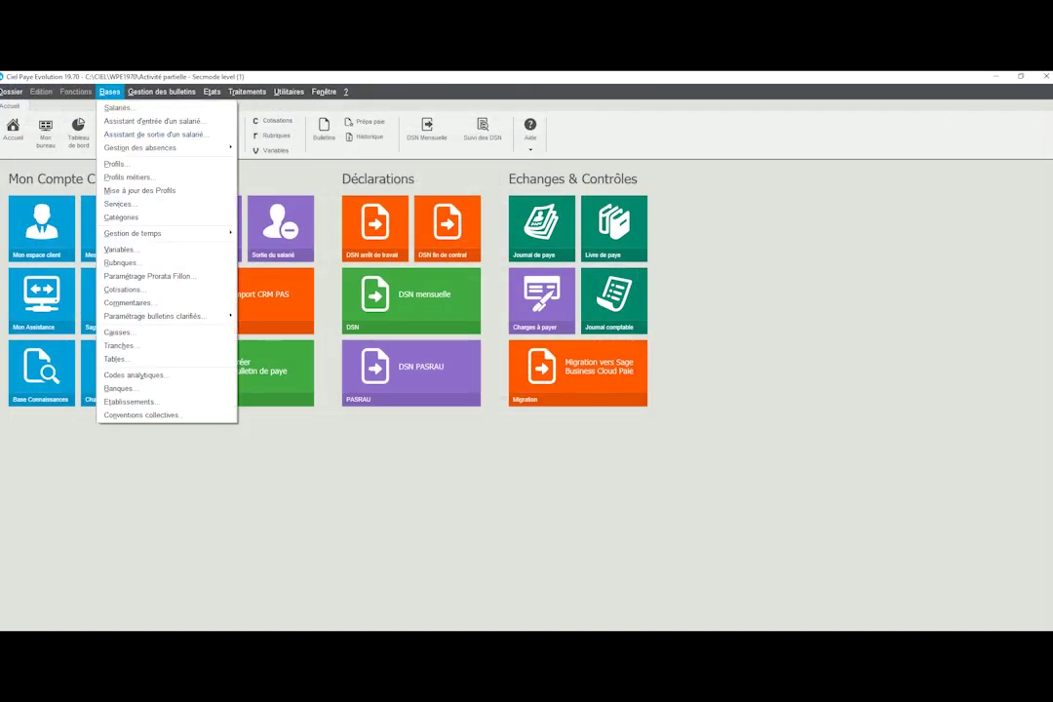
left_click(121, 290)
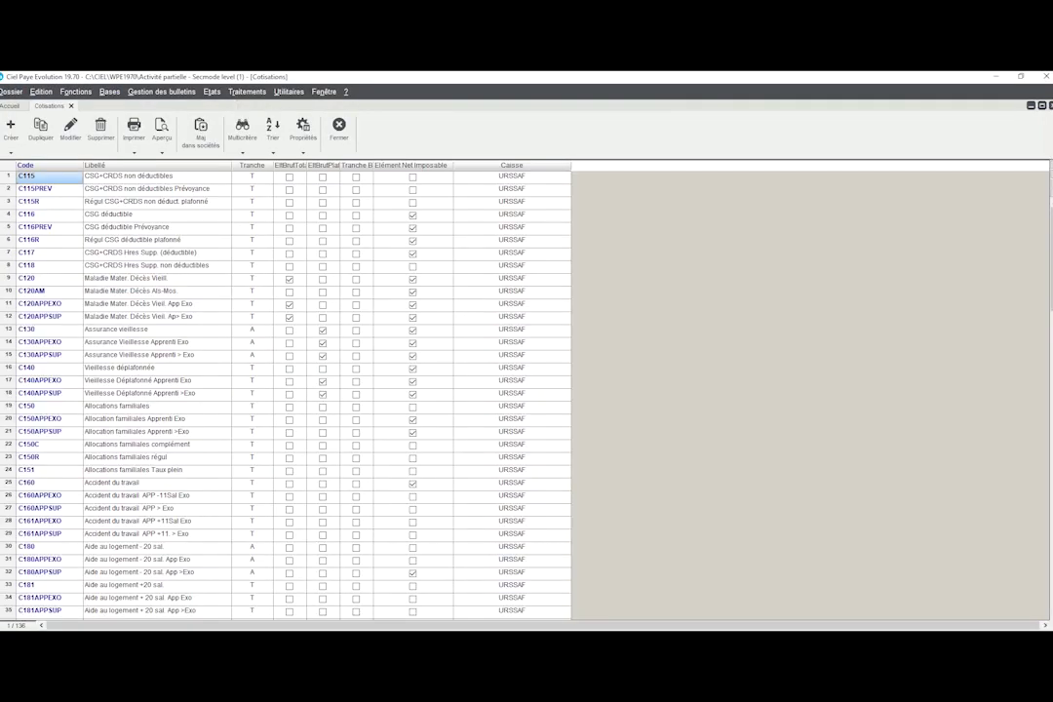
scroll(292, 390, "down", 6)
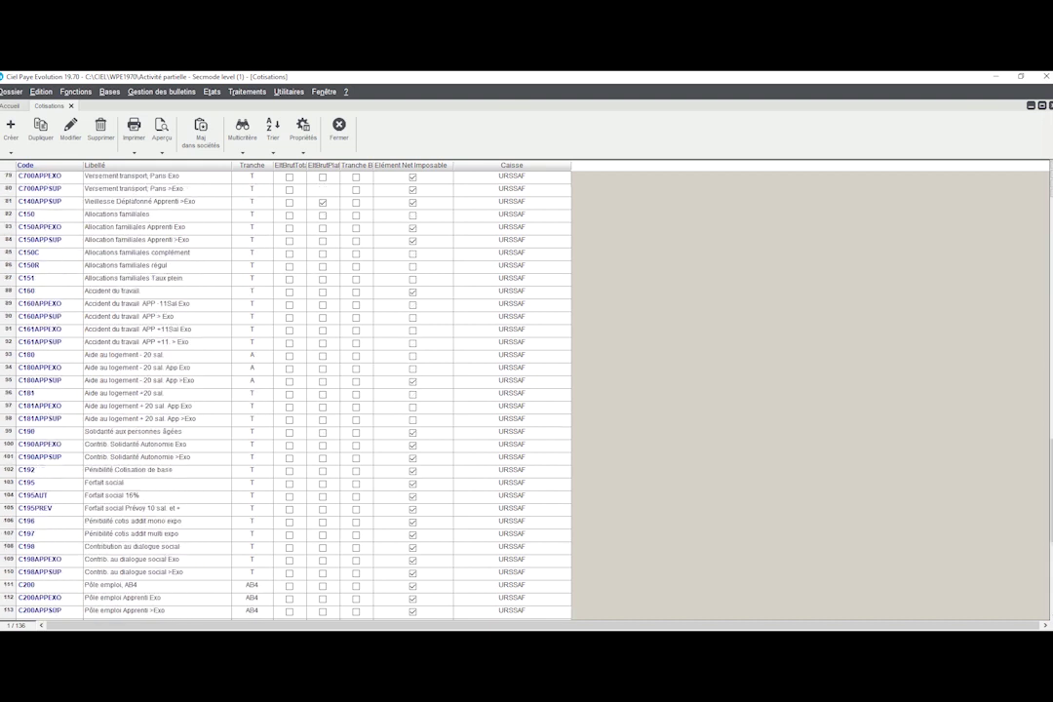
scroll(293, 390, "down", 20)
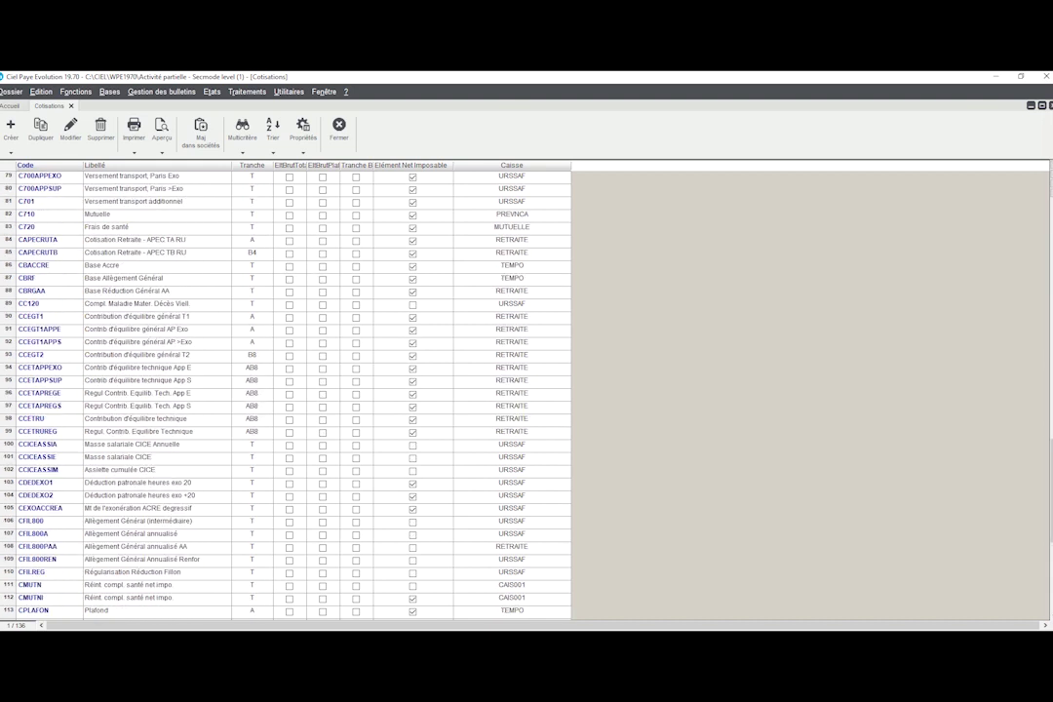
double_click(127, 291)
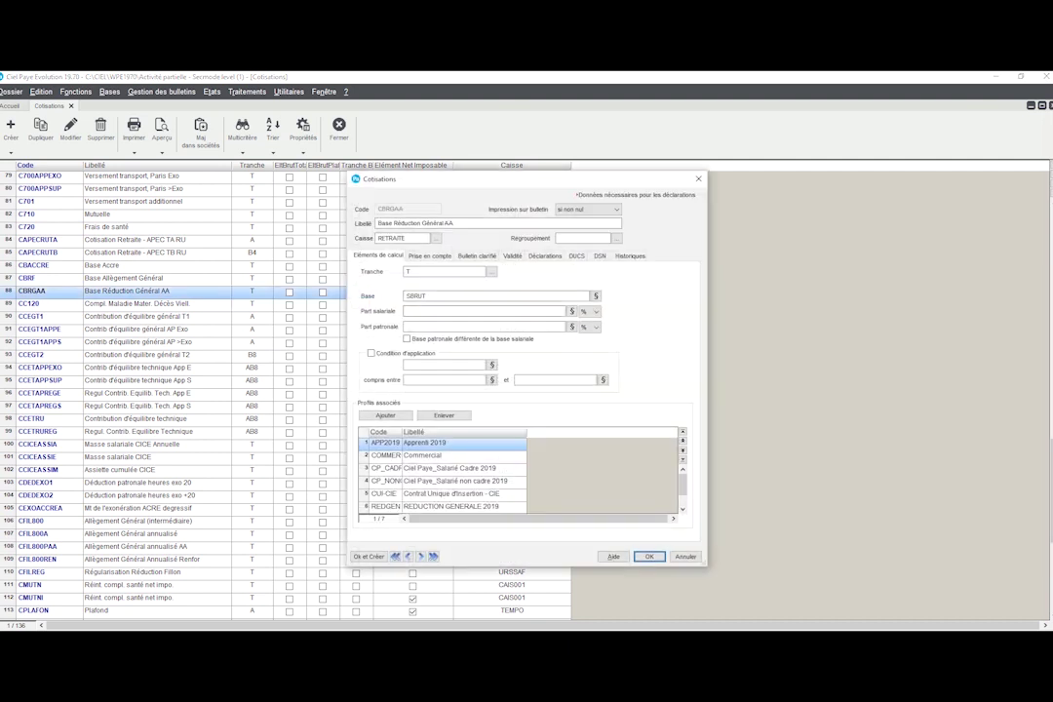
key("Escape")
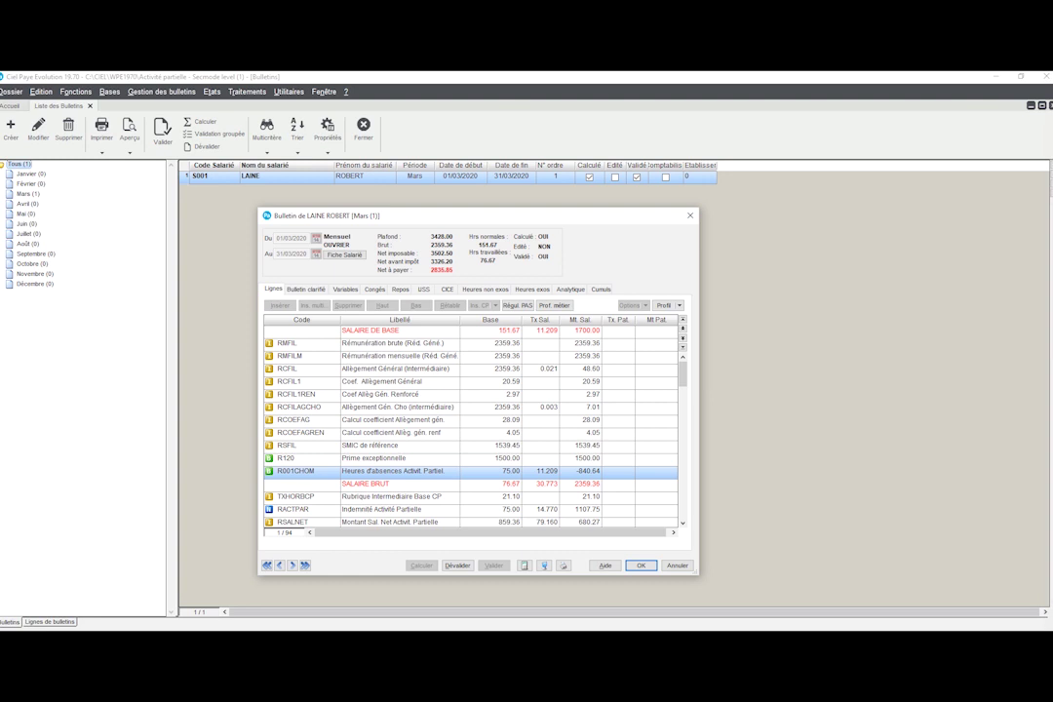
Step: Examine the RSFIL and R001CHOM lines of the March payslip and devalidate the payslip
left_click(399, 445)
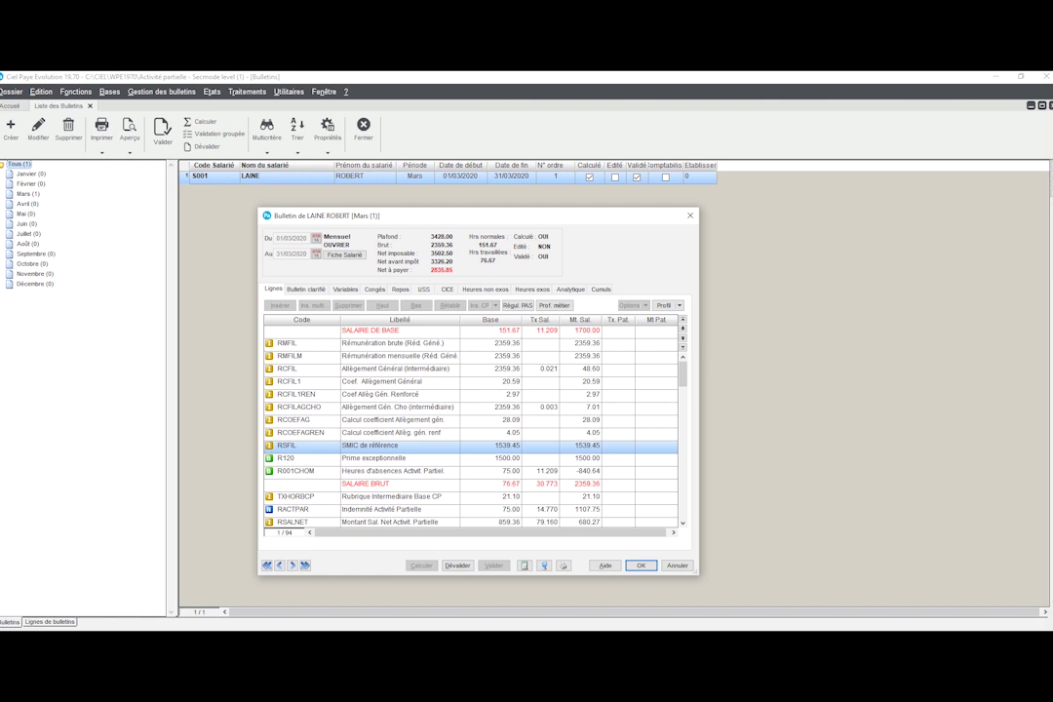
left_click(398, 471)
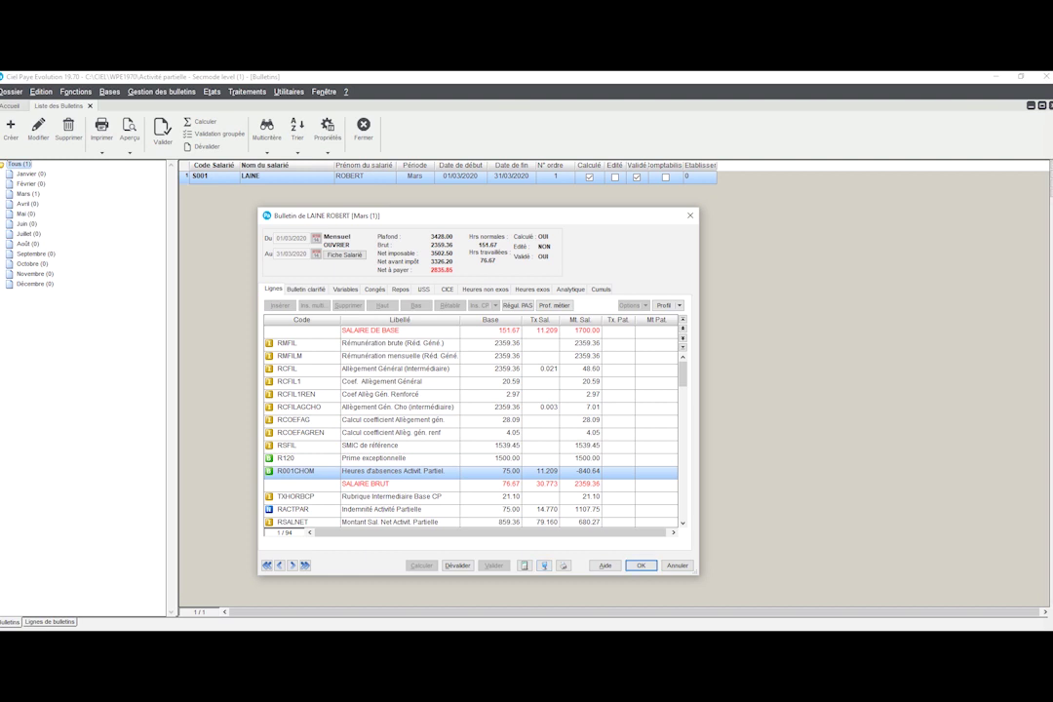
left_click(457, 564)
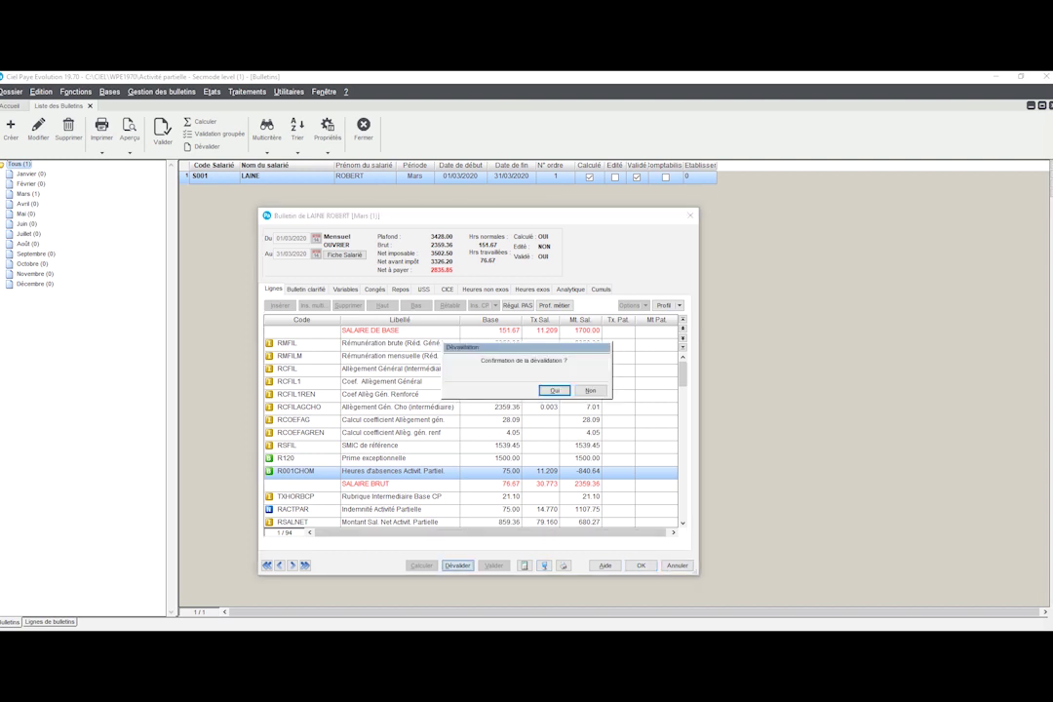
key("Return")
key("Return")
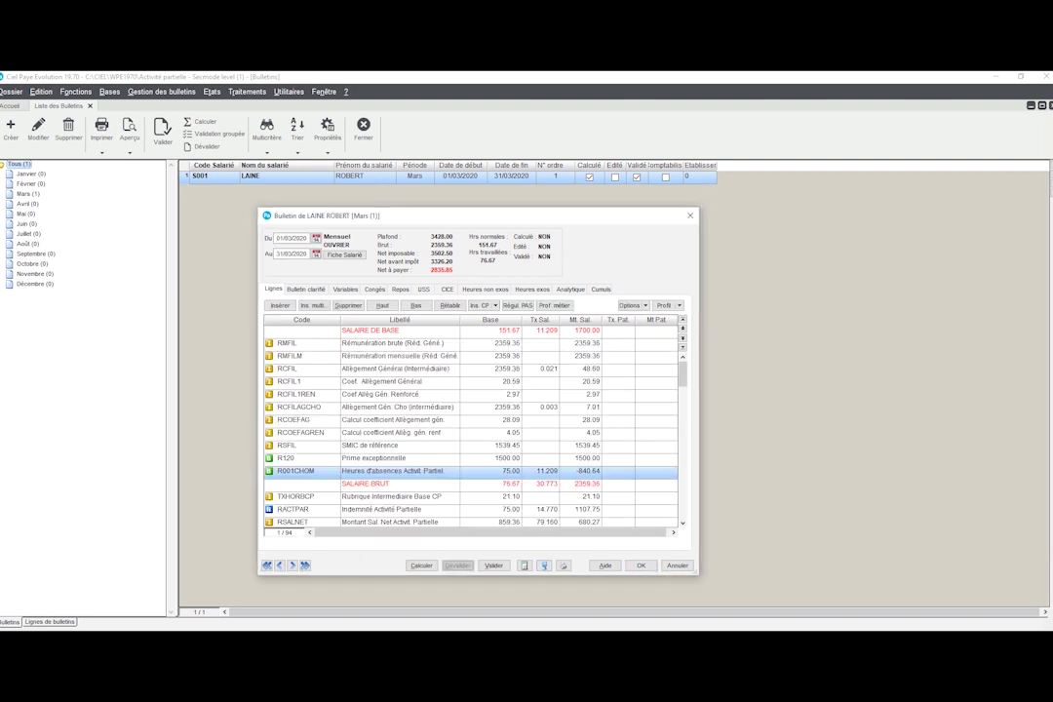
Step: Make the R001CHOM pay item count as an element of the Fillon salary with a minus sign and save it
double_click(301, 471)
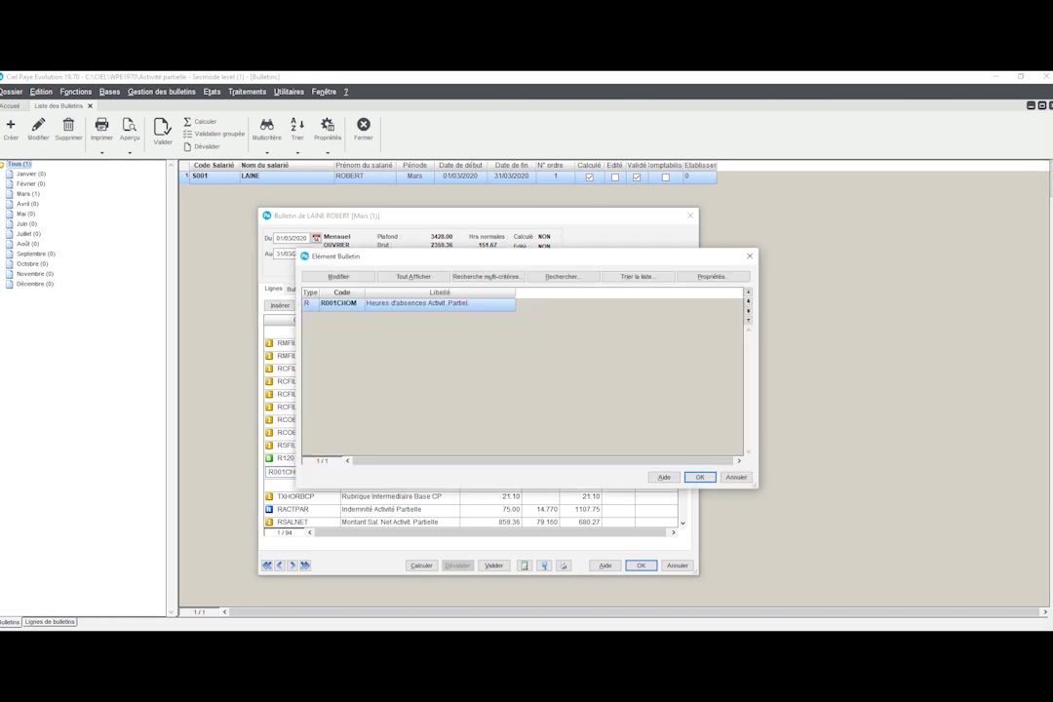
left_click(337, 276)
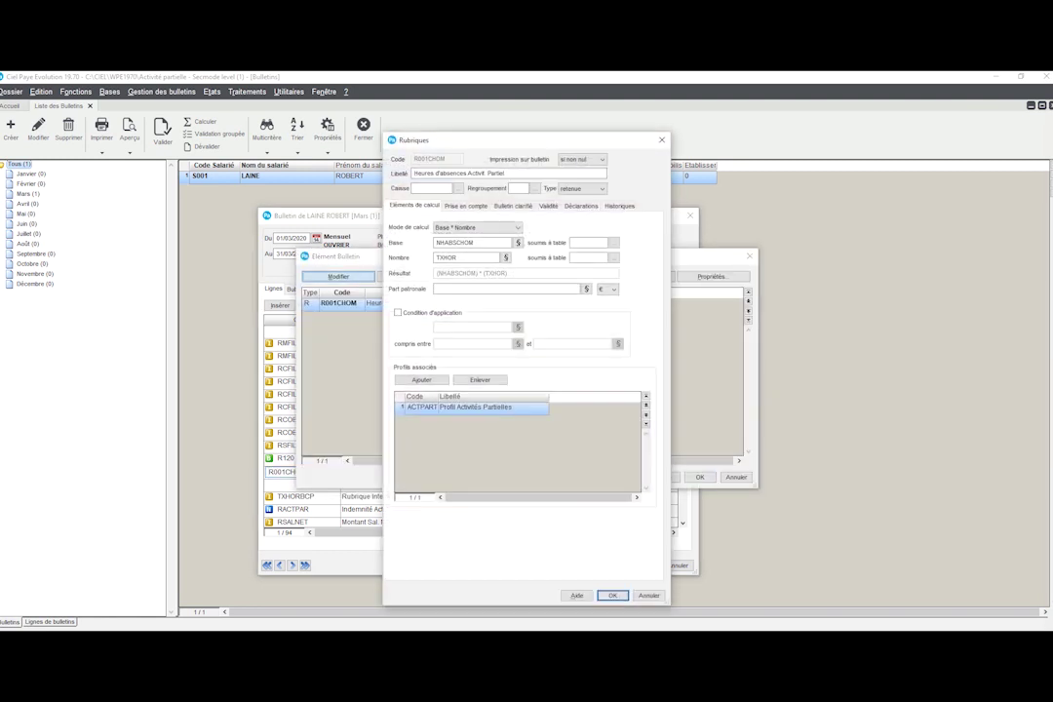
left_click(466, 205)
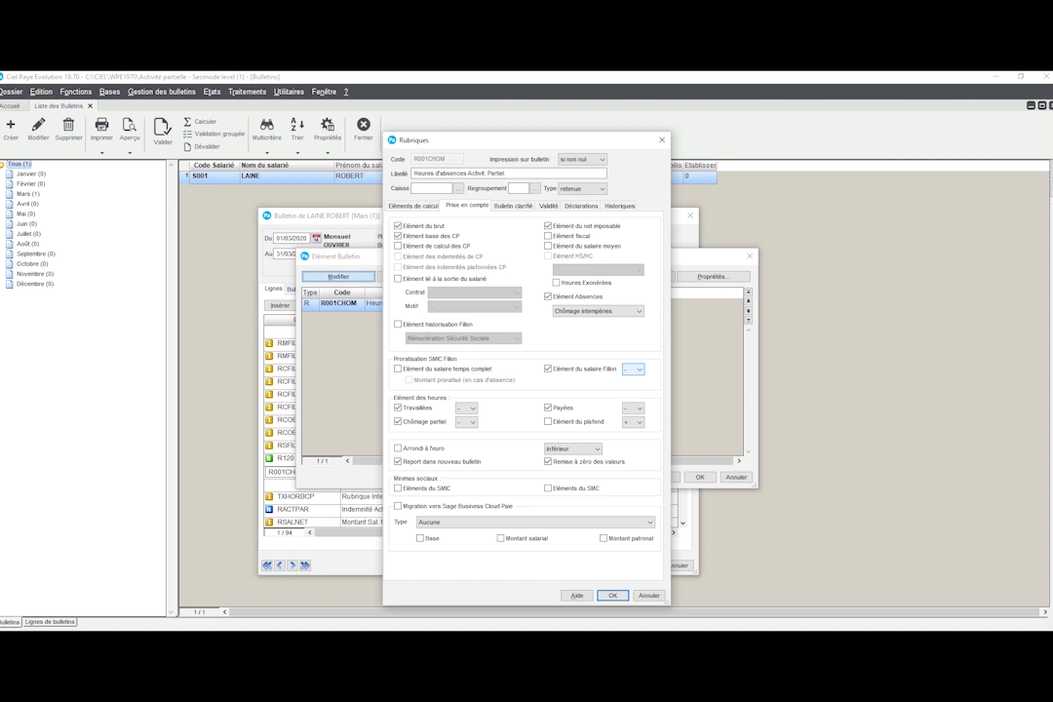
left_click(612, 594)
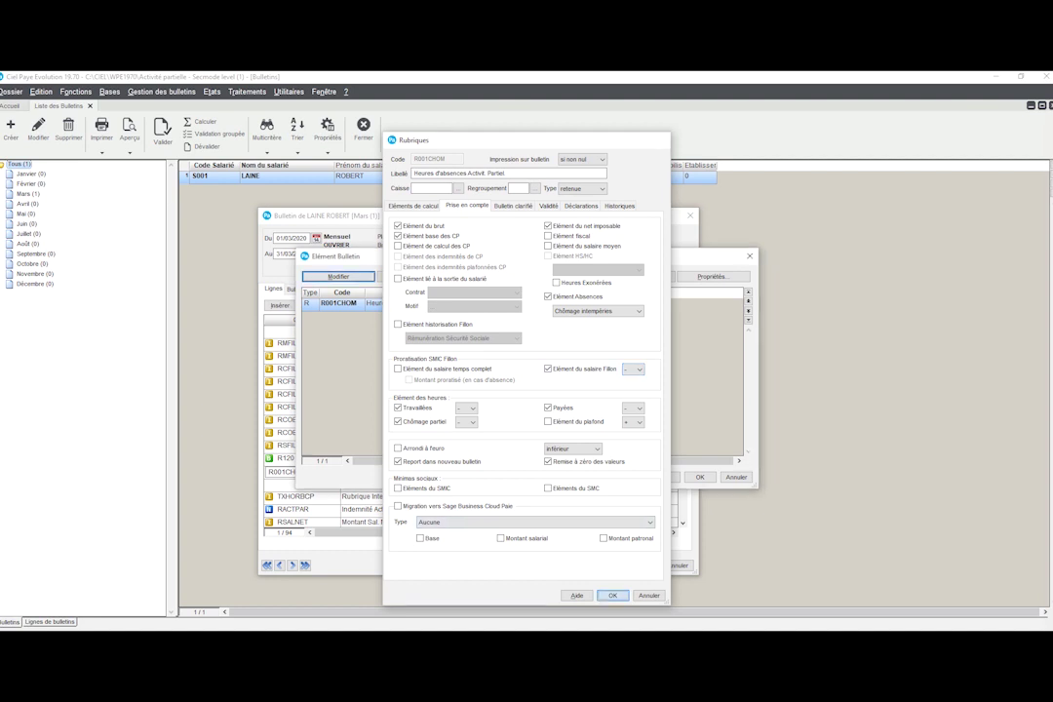
key("Return")
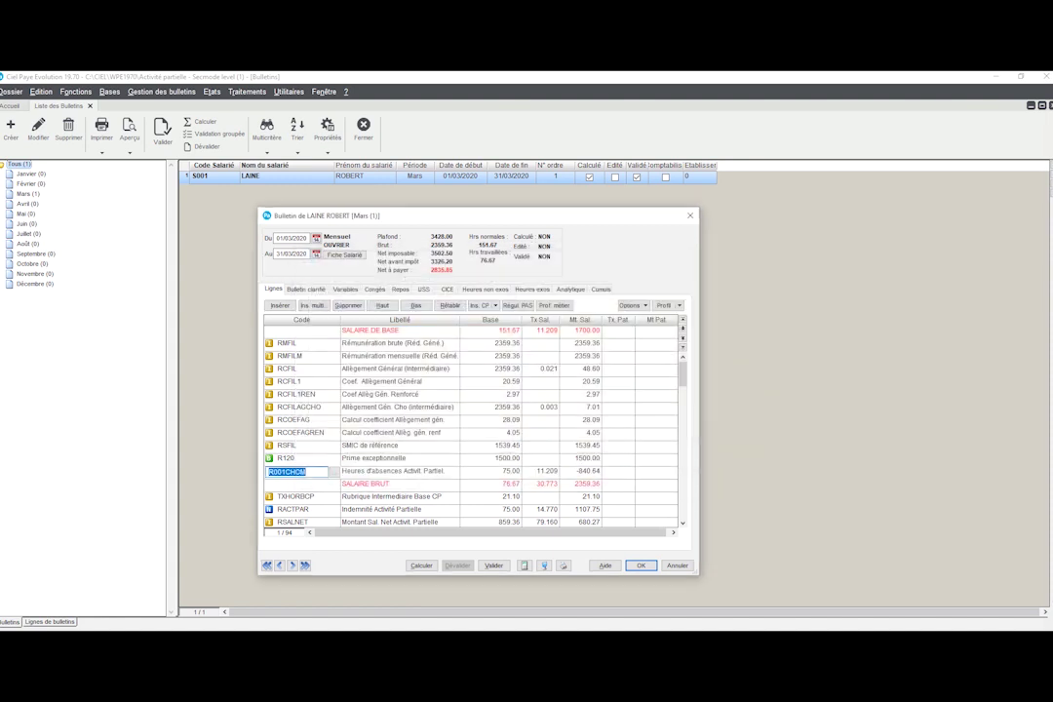
Step: Recalculate the March payslip and check the base of the RSFIL reference SMIC line
left_click(421, 565)
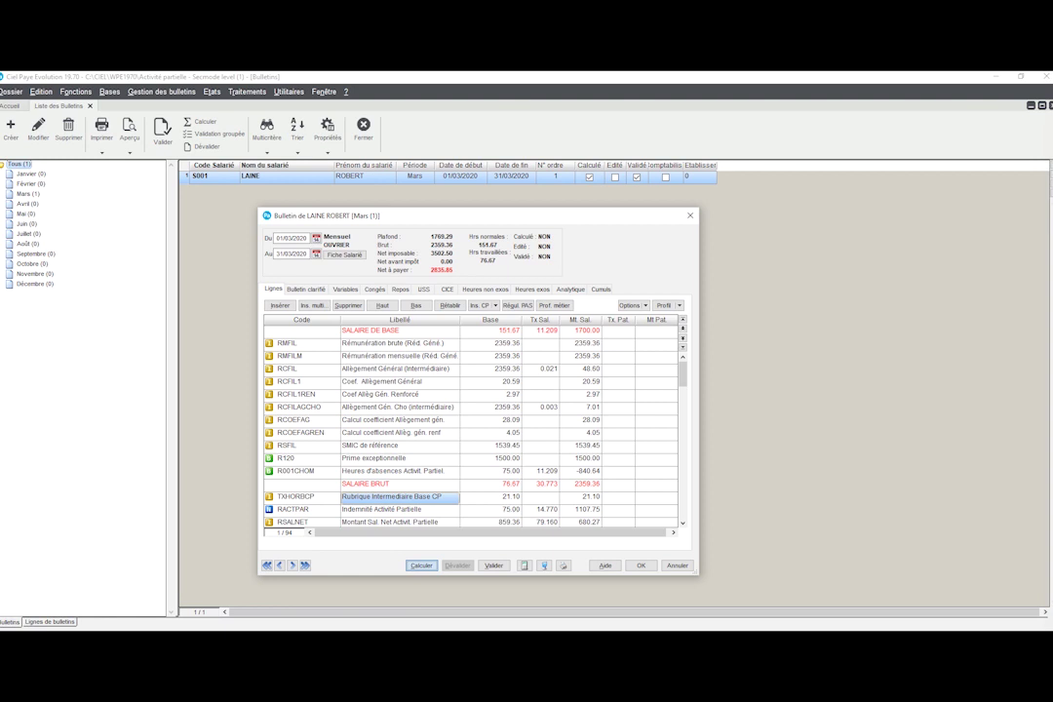
key("Return")
left_click(301, 445)
left_click(491, 445)
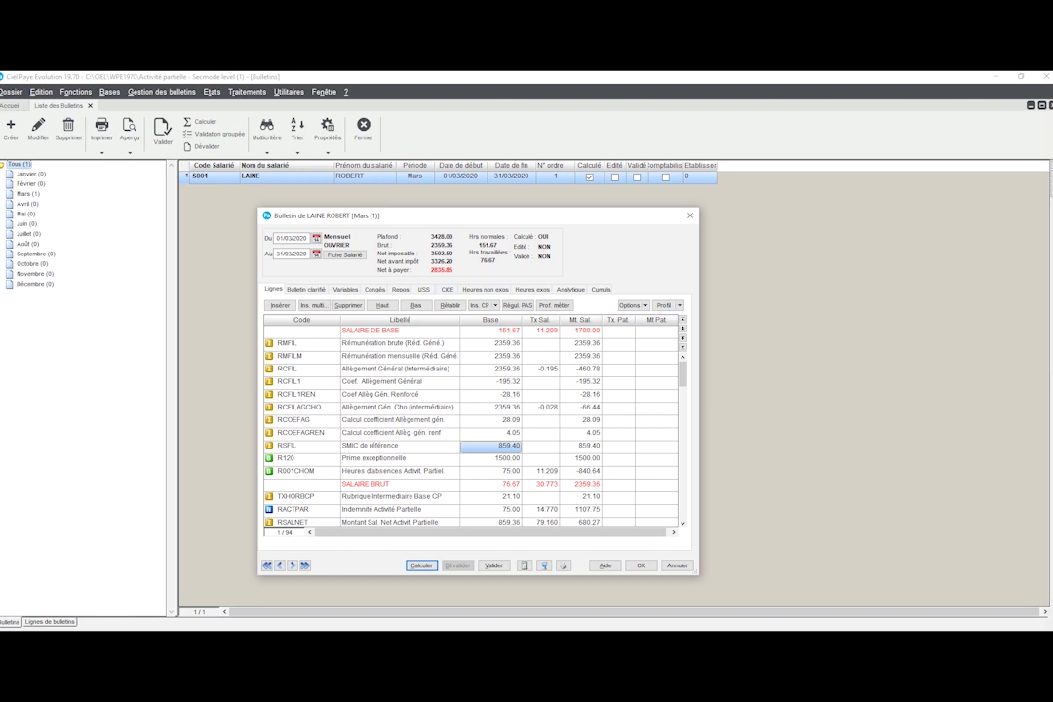
Step: Set the NABSNONREM variable (unpaid absence days) to 10 on the March payslip and recalculate it
left_click(345, 289)
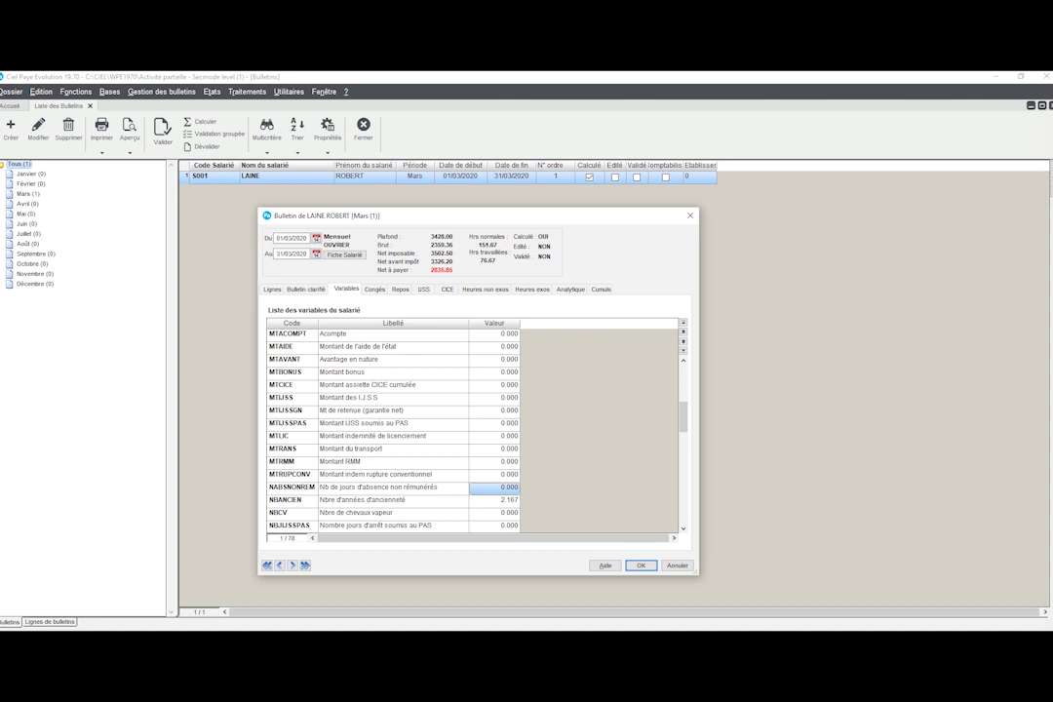
left_click(292, 486)
left_click(393, 487)
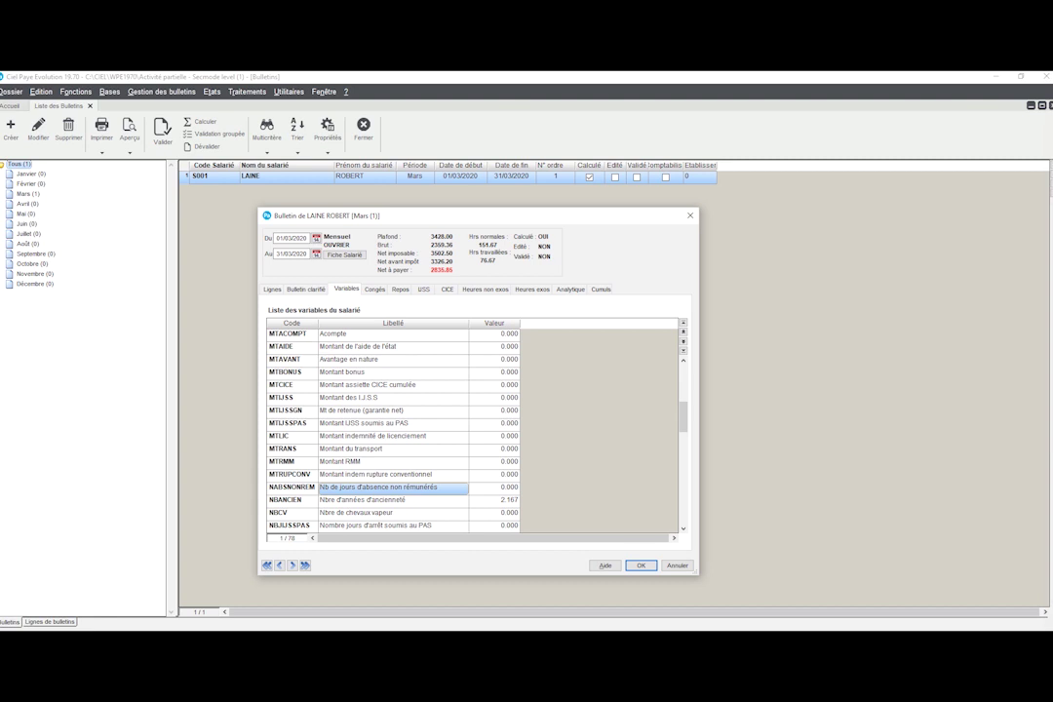
left_click(494, 487)
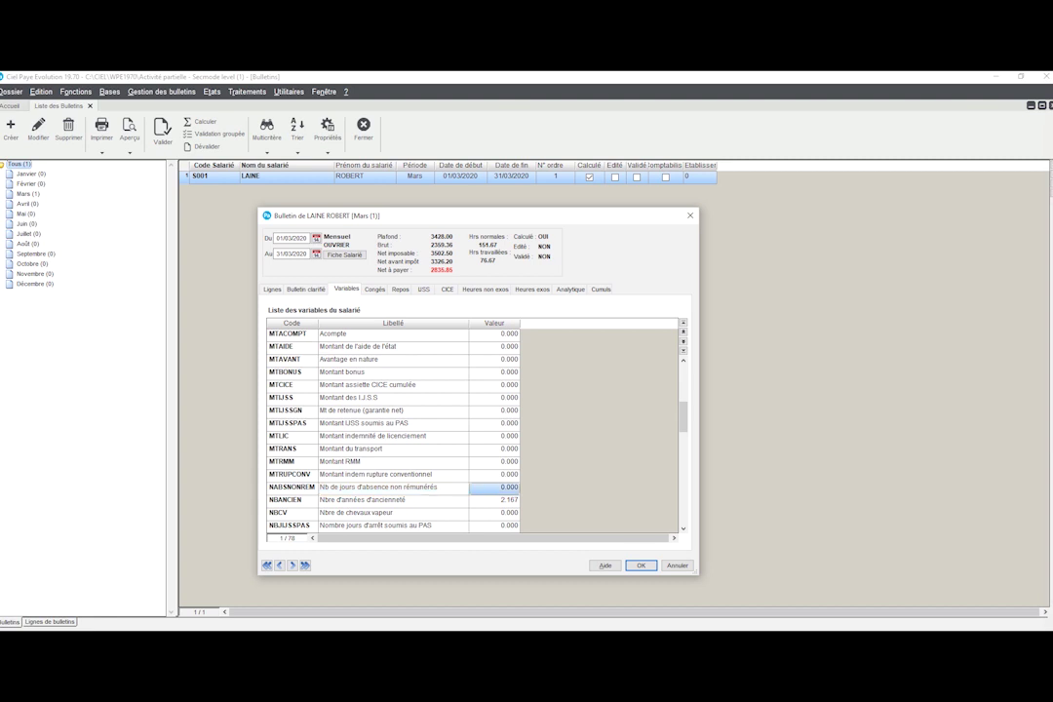
key("Return")
type("10")
key("Return")
left_click(494, 487)
left_click(272, 288)
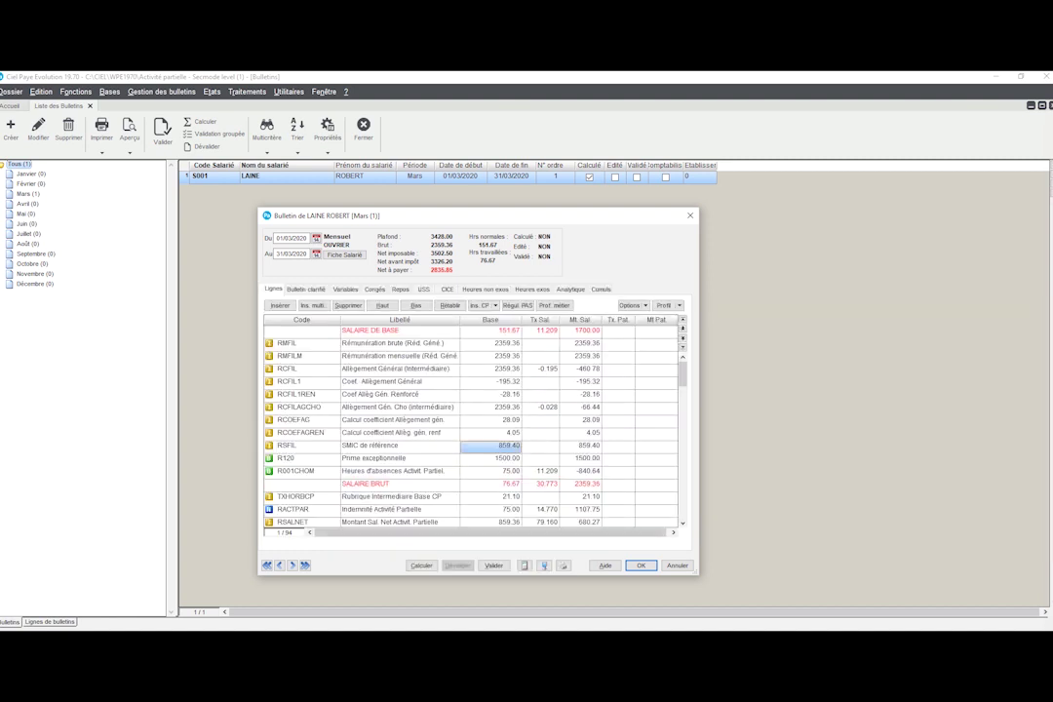
left_click(421, 566)
Step: Compute 3428 × 21 ÷ 31 in the calculator to verify the prorated social security ceiling, closing the calculator when done
left_click(524, 566)
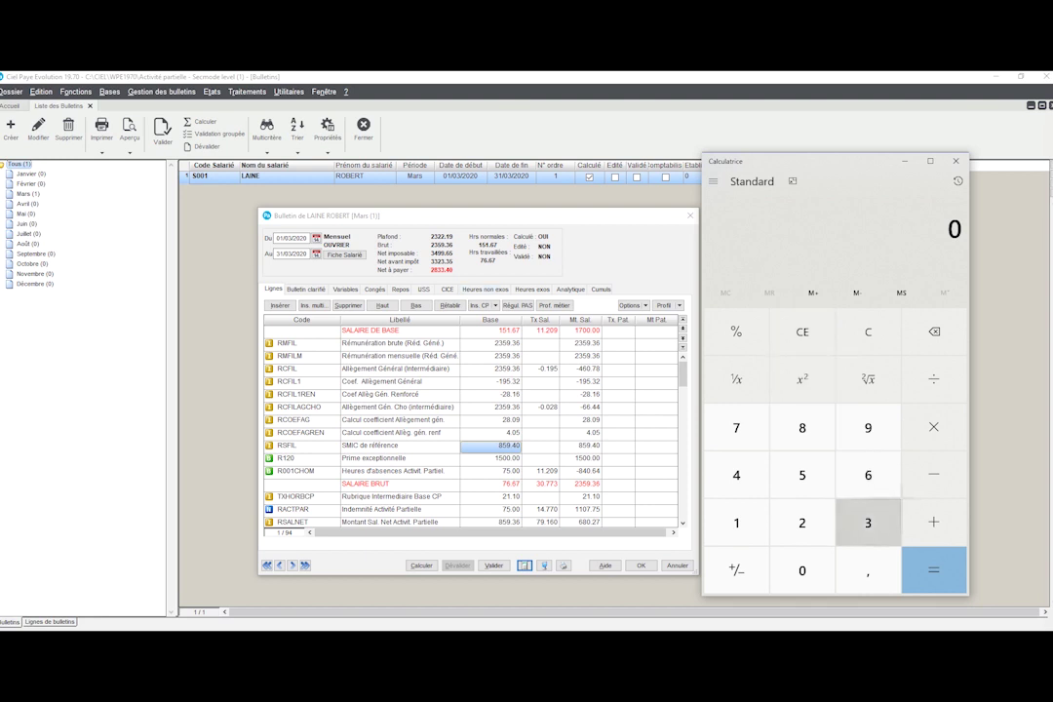
left_click(868, 522)
left_click(735, 474)
left_click(802, 522)
left_click(802, 428)
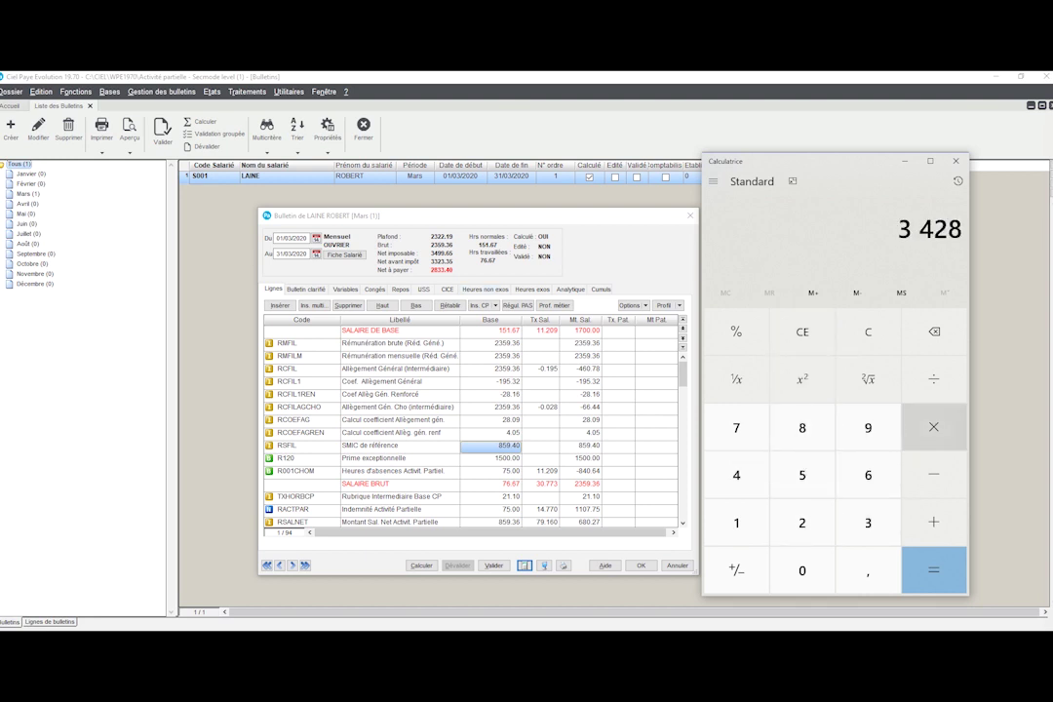
left_click(932, 426)
left_click(802, 523)
left_click(736, 523)
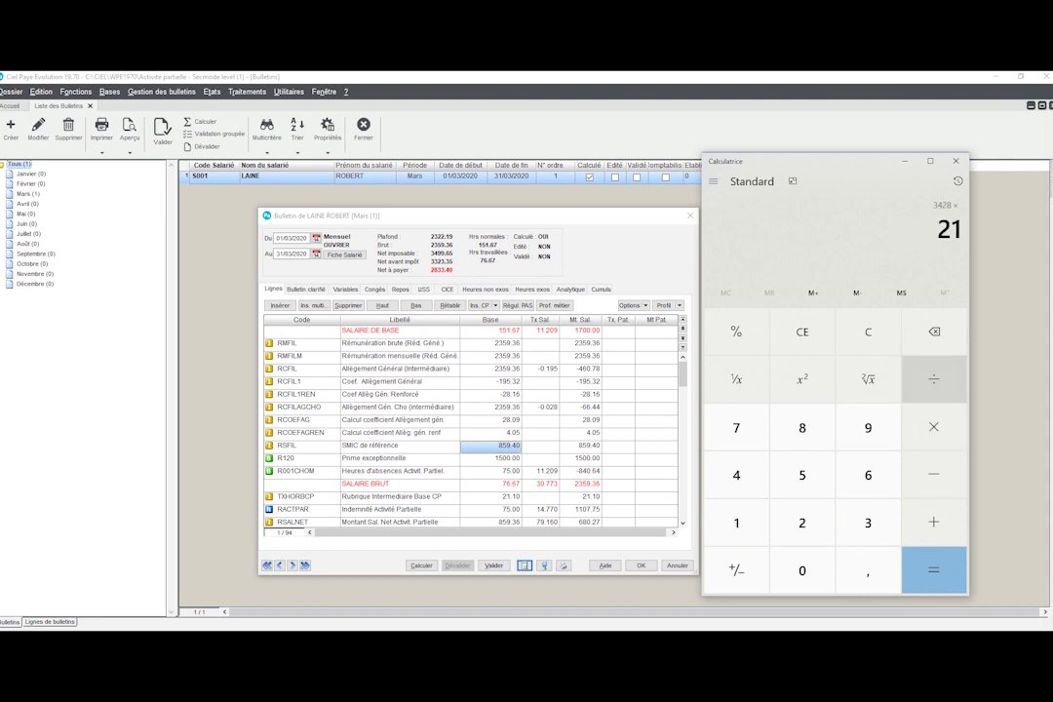
left_click(932, 569)
left_click(867, 523)
left_click(735, 522)
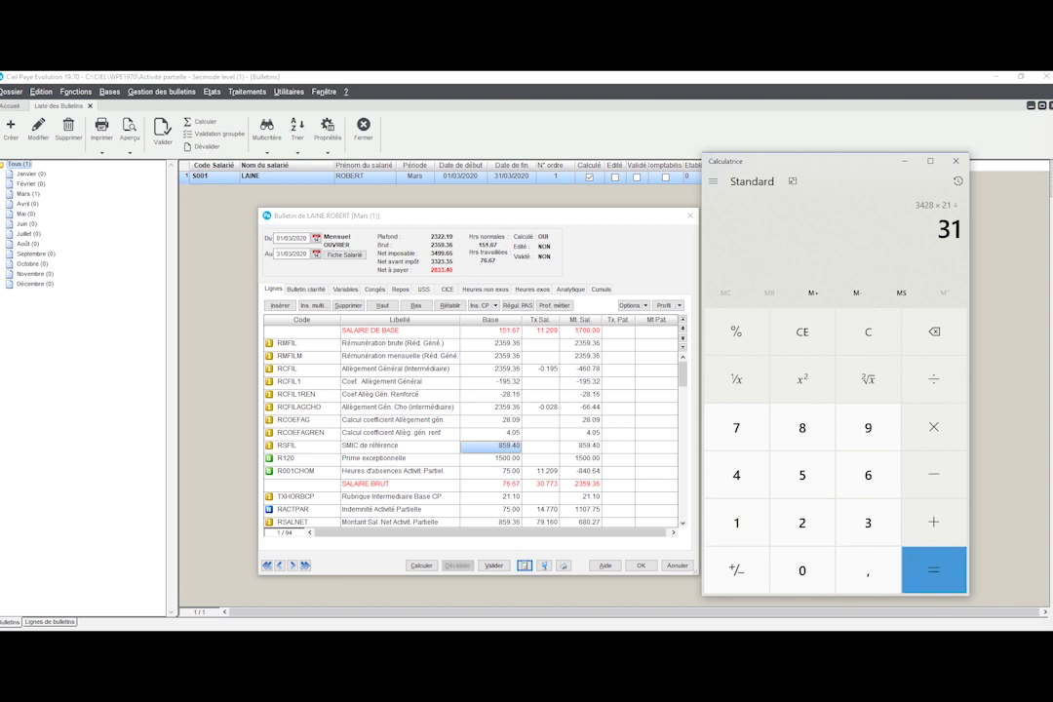
left_click(933, 570)
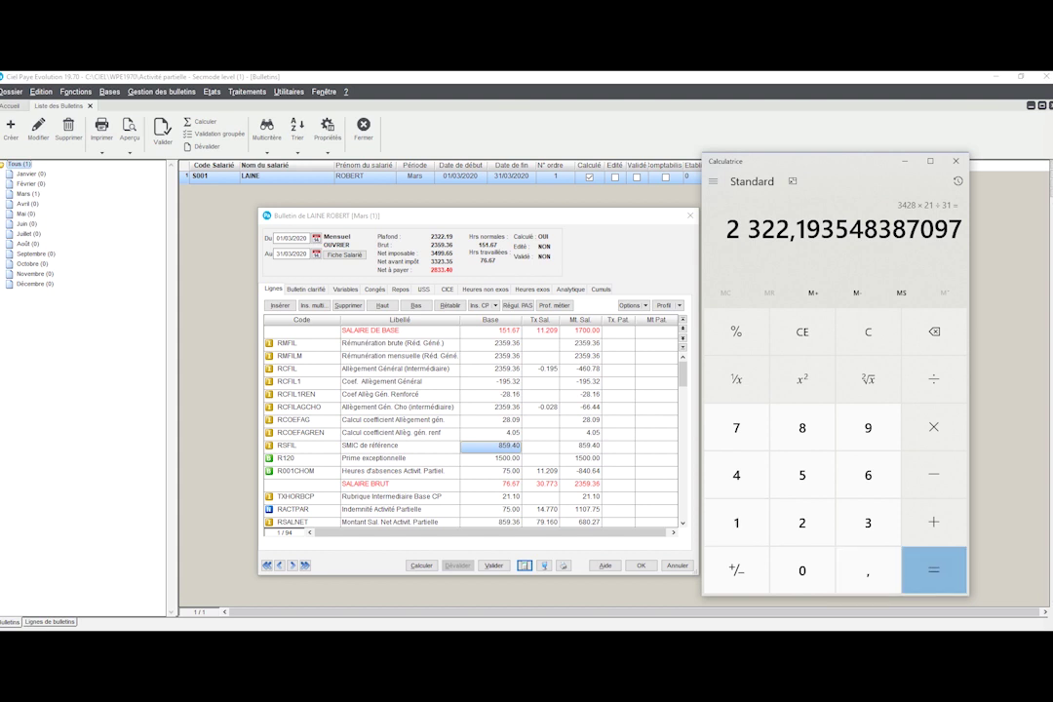
left_click(955, 161)
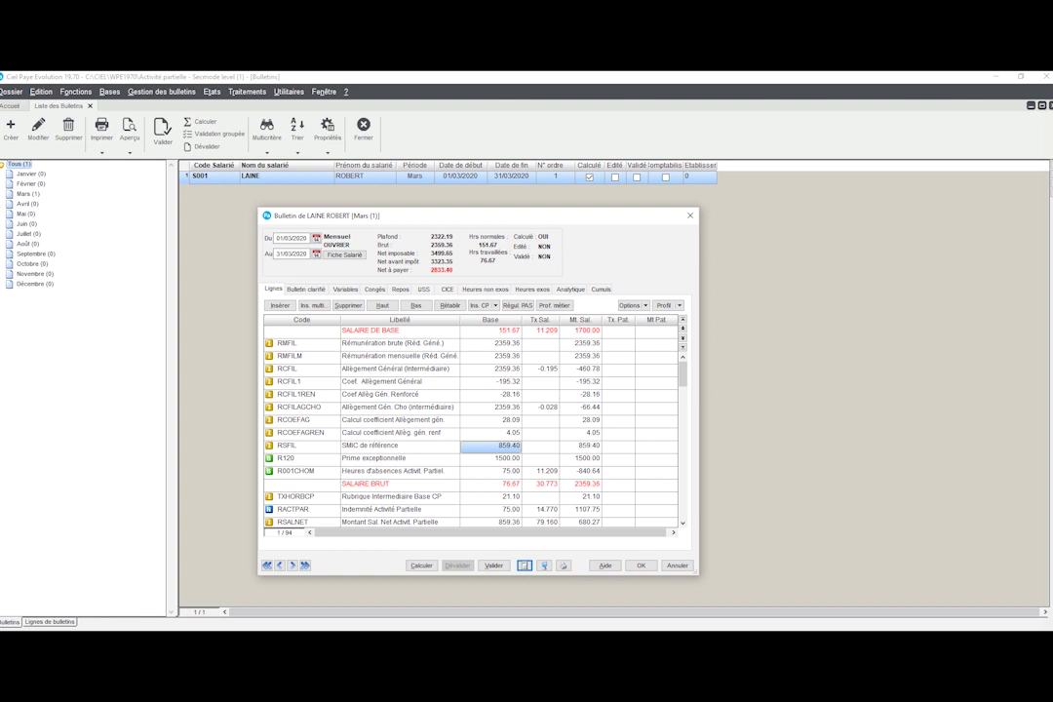
Step: Review the payslip's variables, examining the PLAFOND ceiling and the absence-related entries
left_click(345, 288)
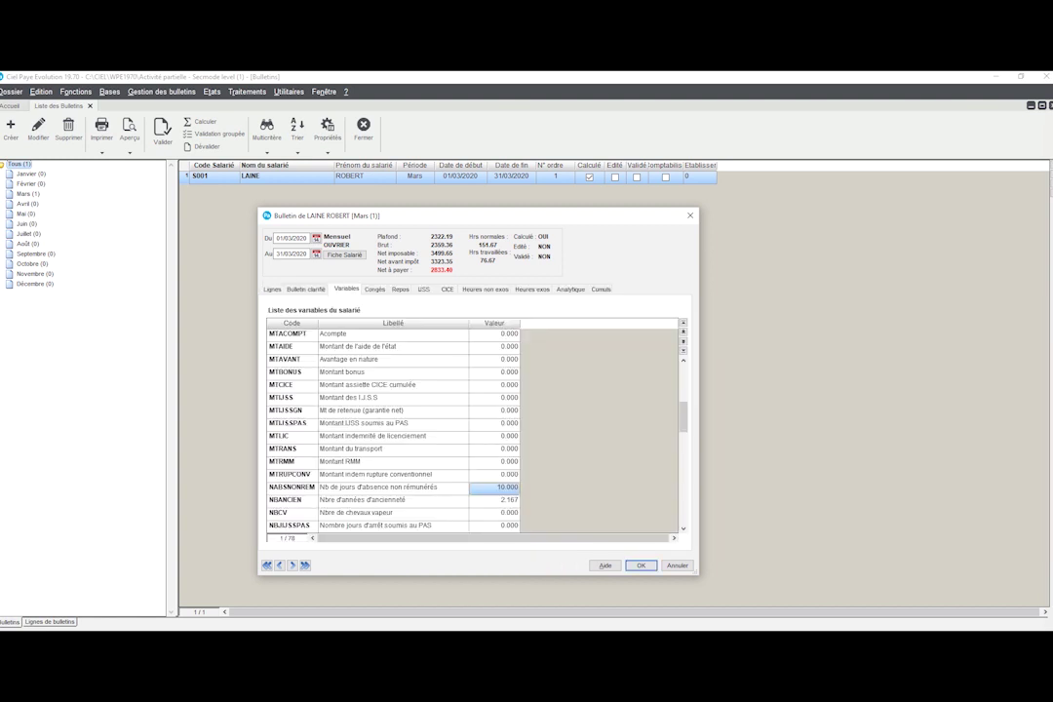
scroll(473, 429, "down", 3)
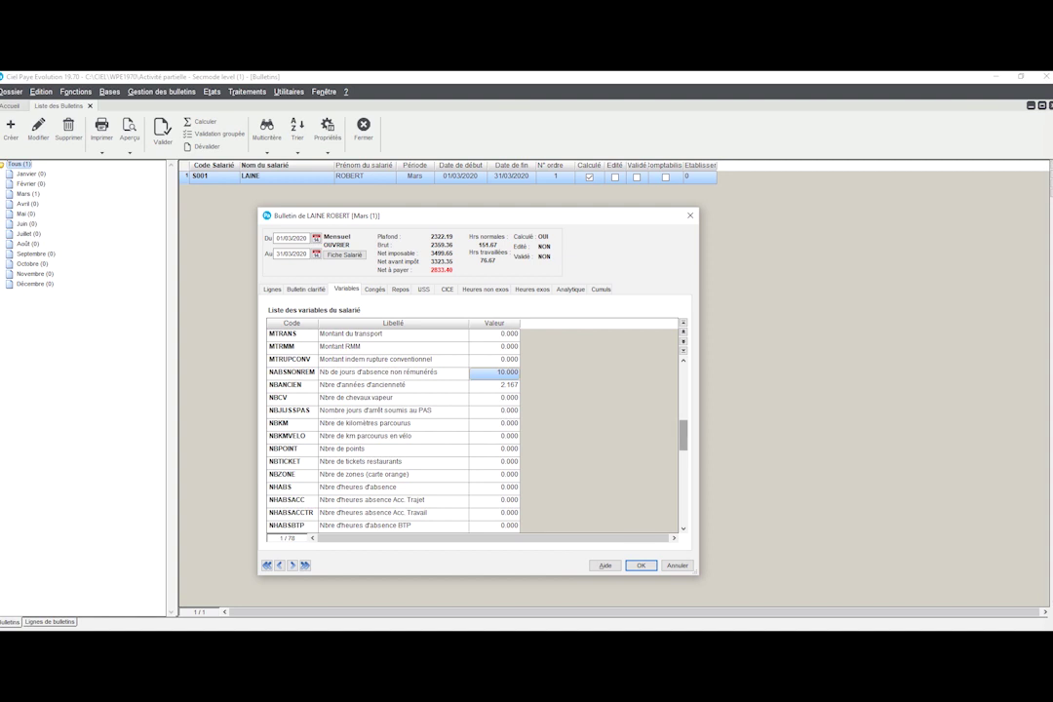
scroll(473, 429, "down", 5)
scroll(472, 429, "down", 4)
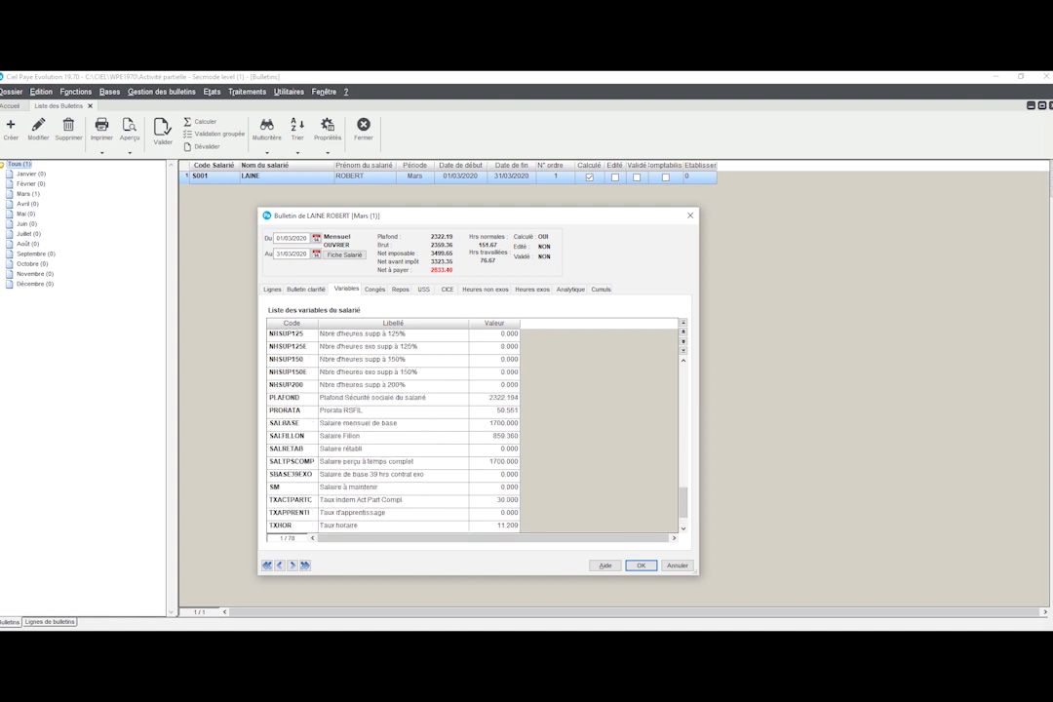
left_click(494, 398)
key("Escape")
left_click(392, 397)
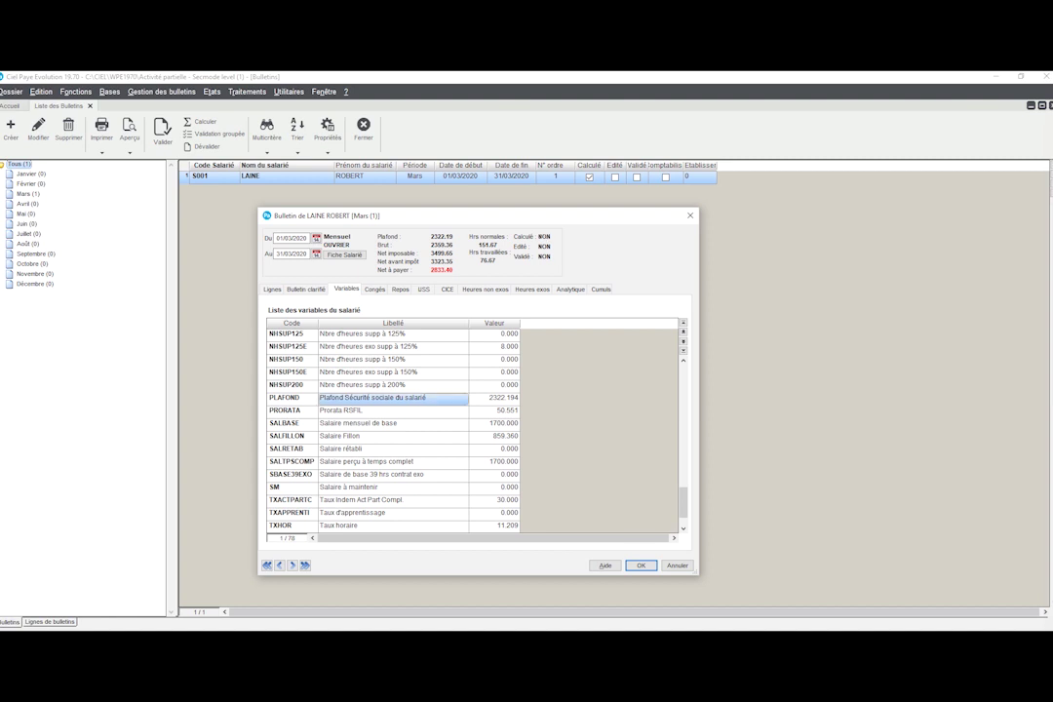
scroll(393, 429, "up", 10)
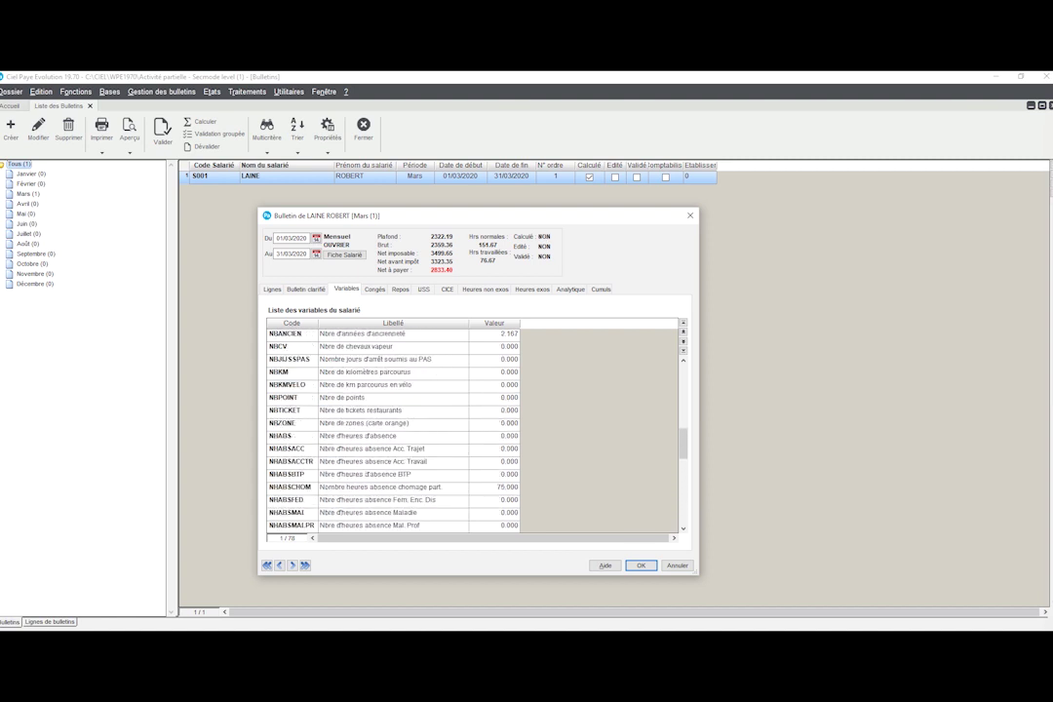
scroll(392, 429, "up", 2)
scroll(393, 429, "up", 5)
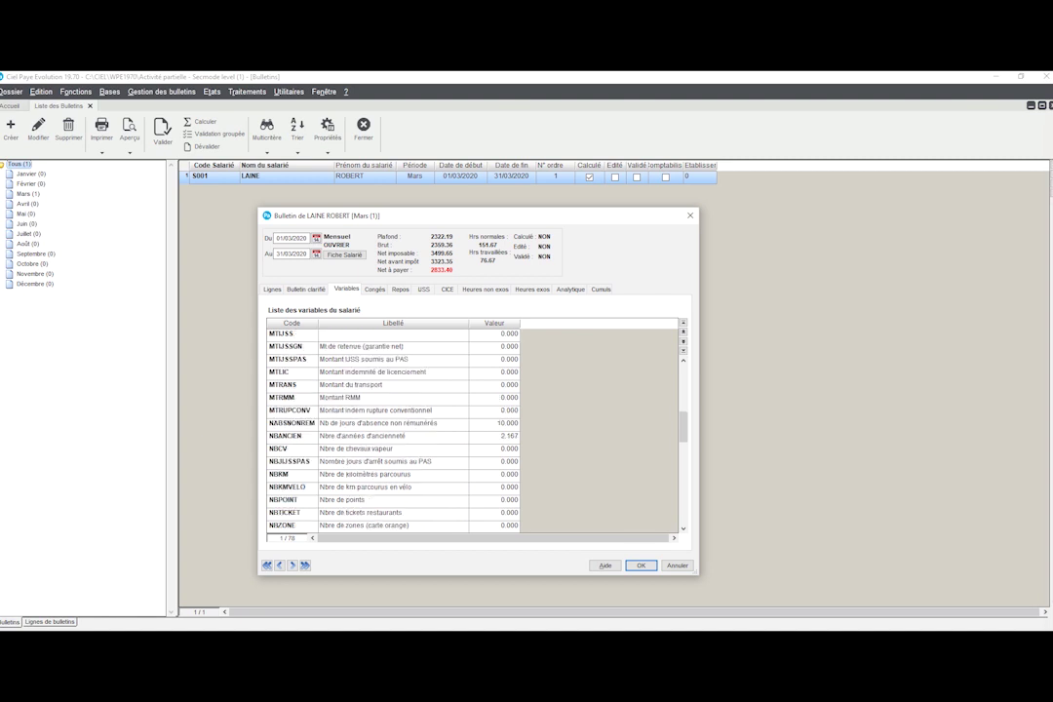
scroll(392, 429, "up", 1)
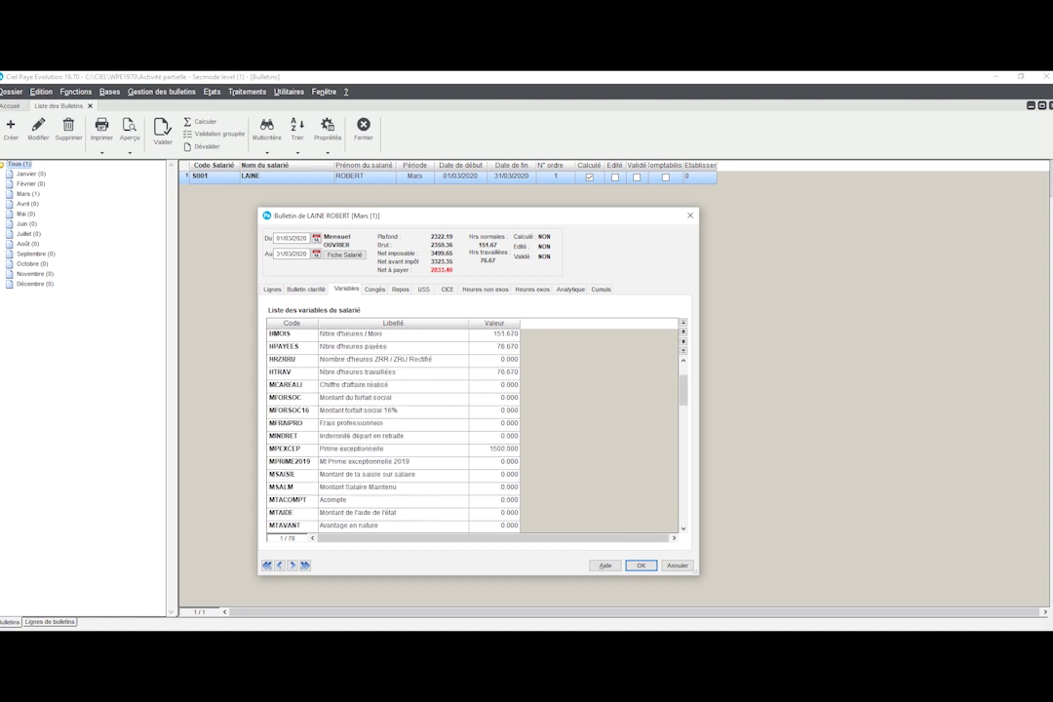
scroll(392, 429, "down", 5)
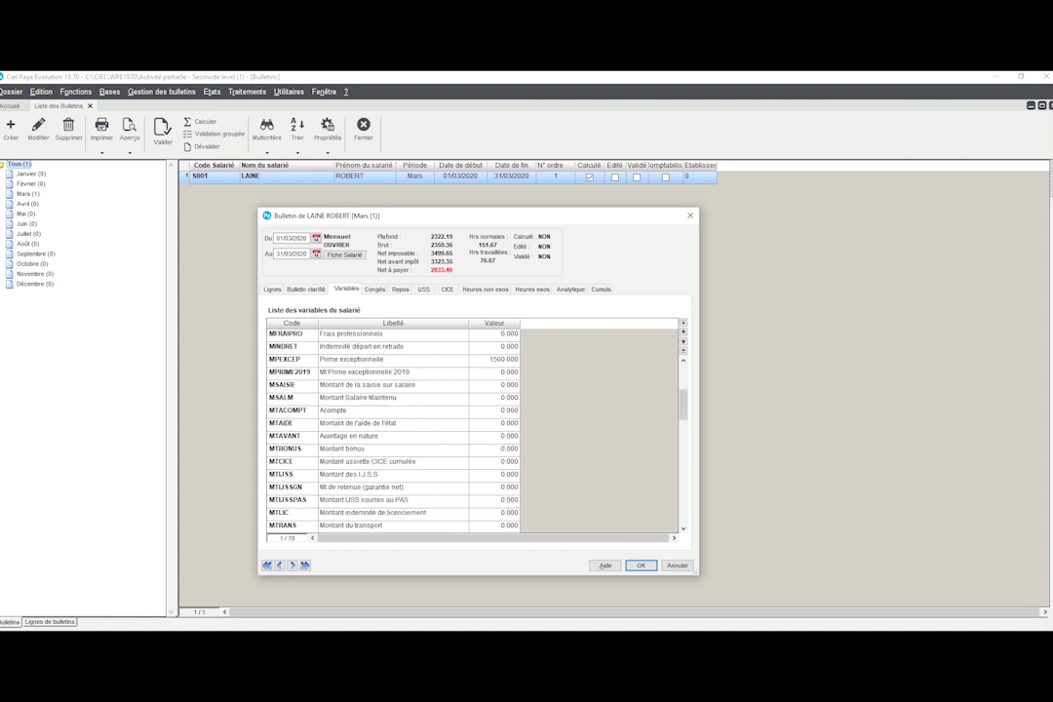
Step: Examine the base of the C424 Prévoyance T1 line and the amount of the RACTPAR partial activity allowance on the payslip
left_click(291, 474)
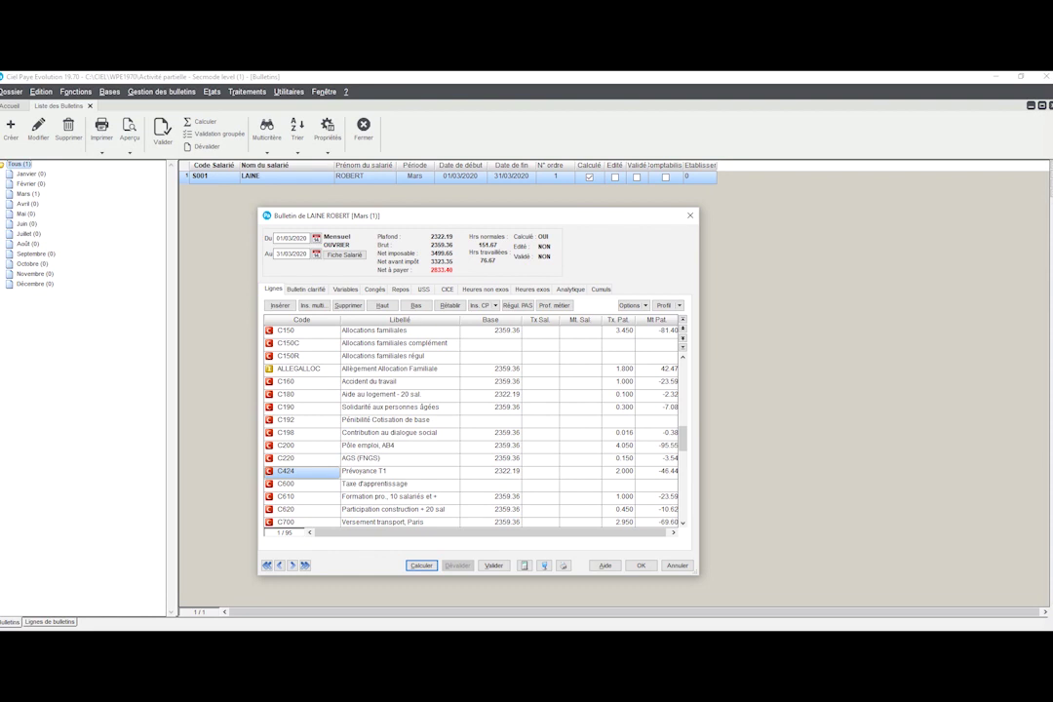
left_click(490, 470)
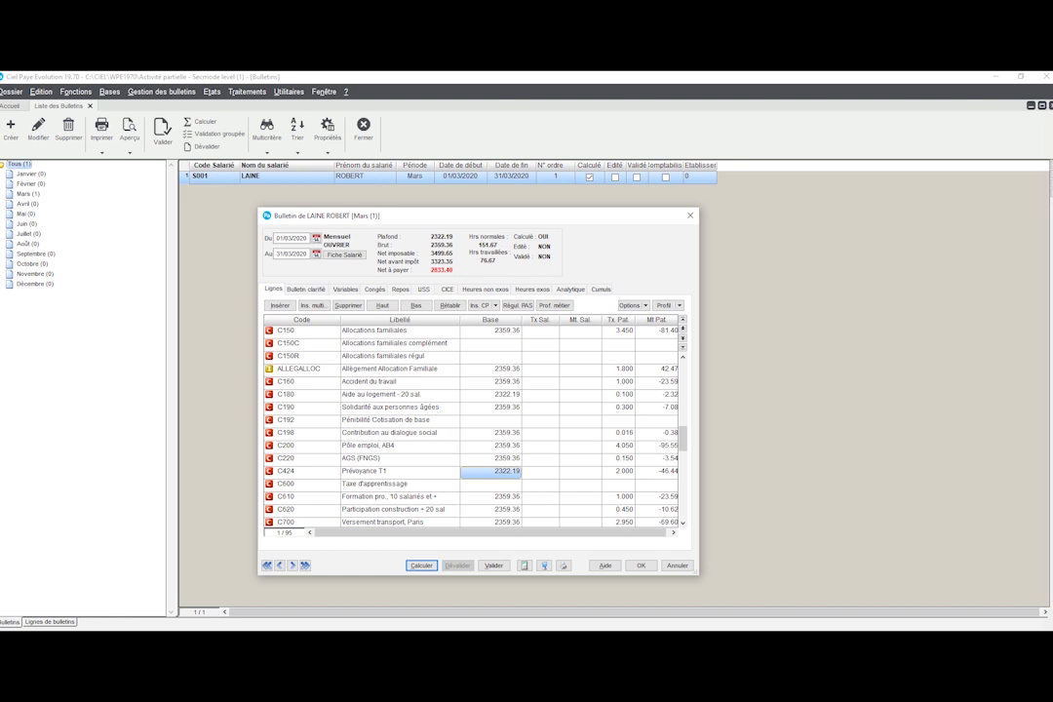
scroll(575, 328, "up", 8)
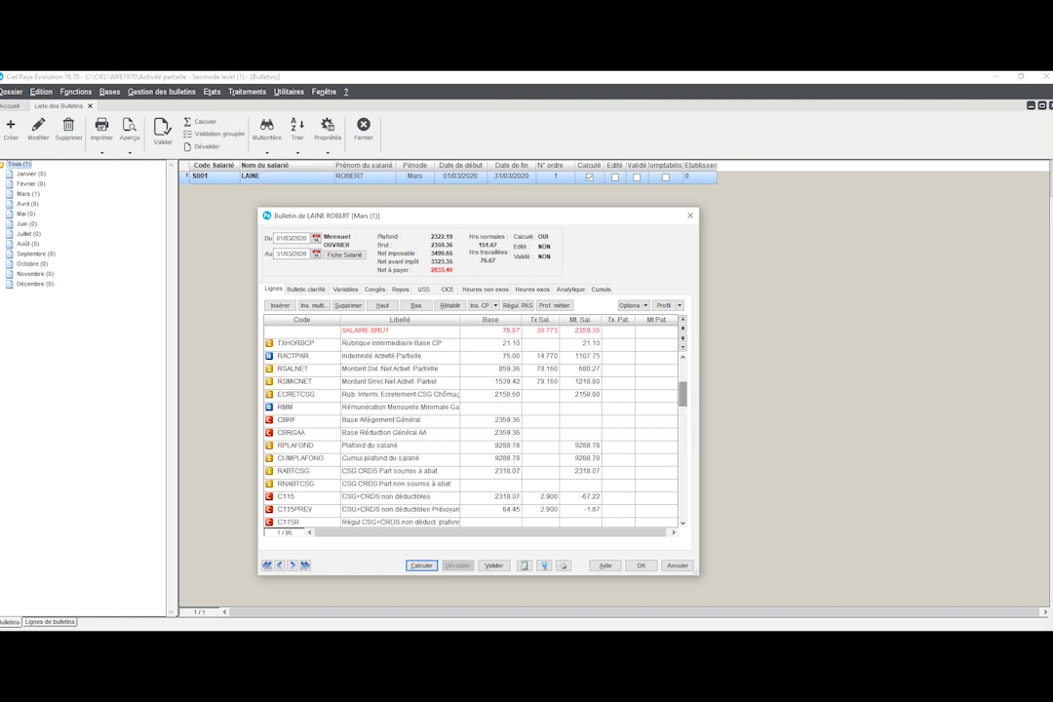
scroll(575, 331, "up", 4)
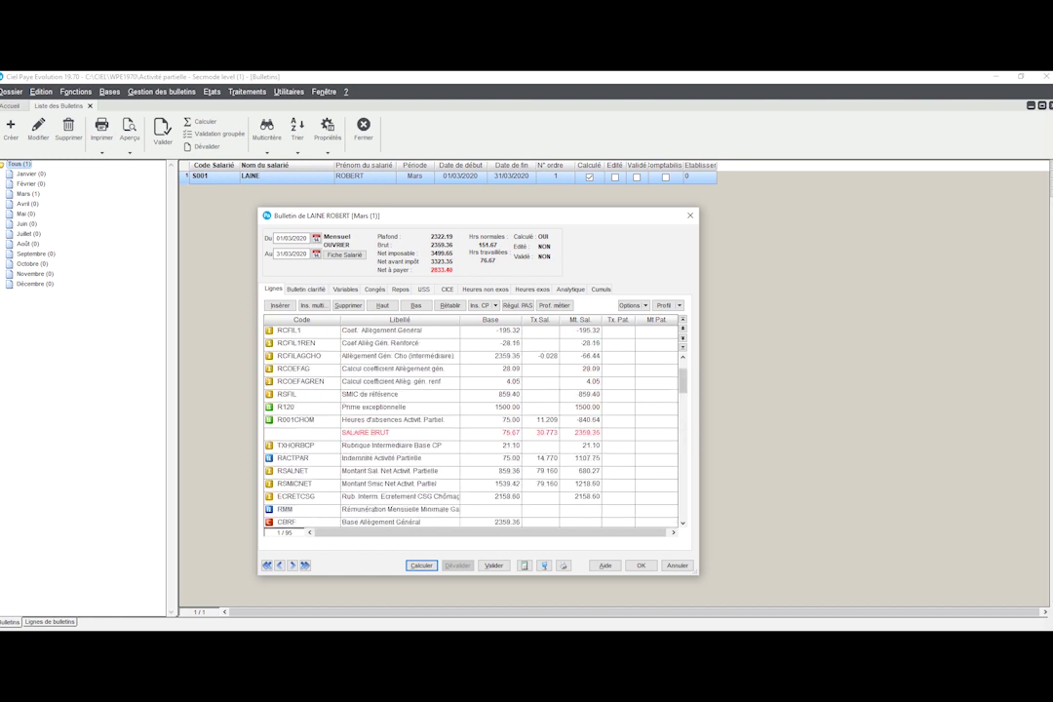
scroll(575, 331, "up", 1)
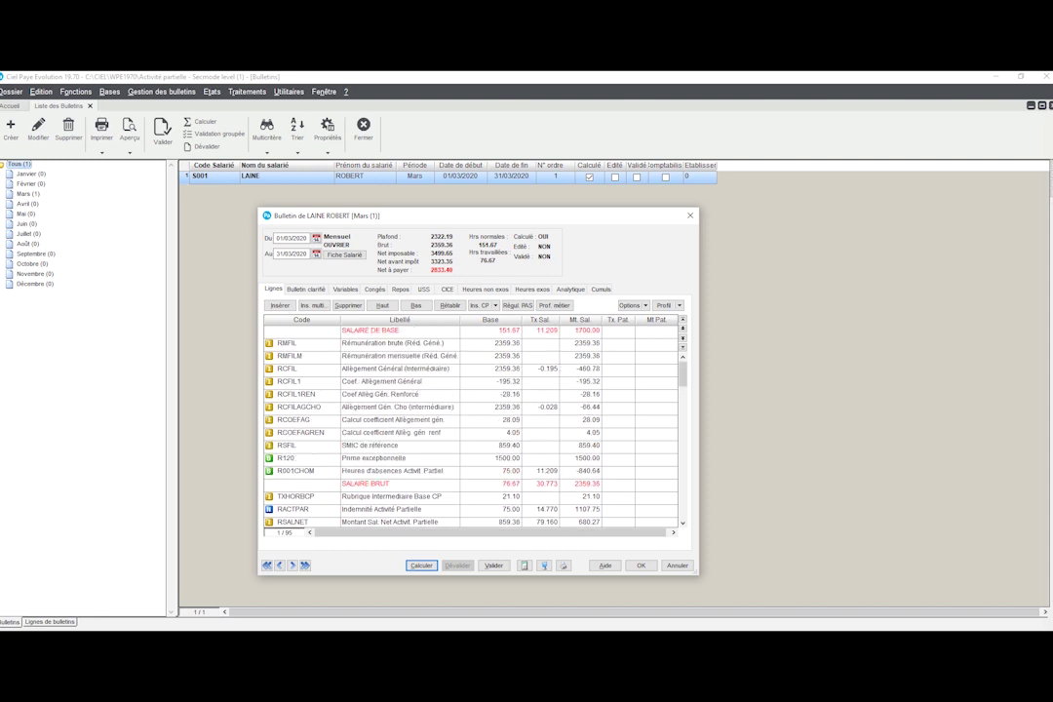
scroll(473, 424, "down", 2)
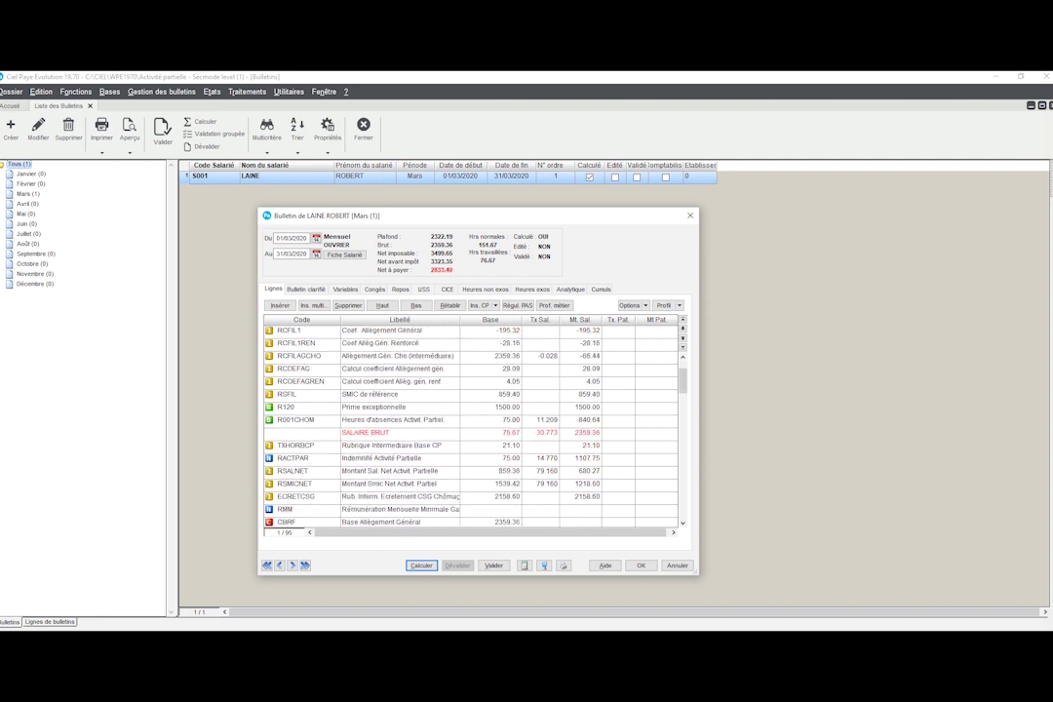
scroll(473, 424, "down", 1)
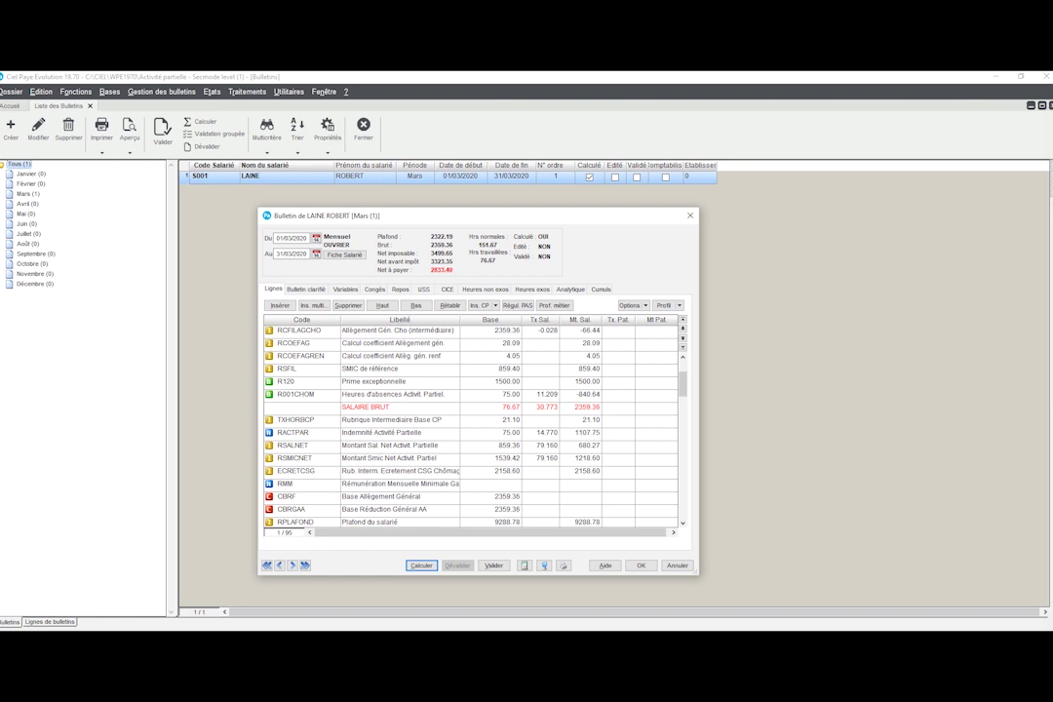
left_click(301, 433)
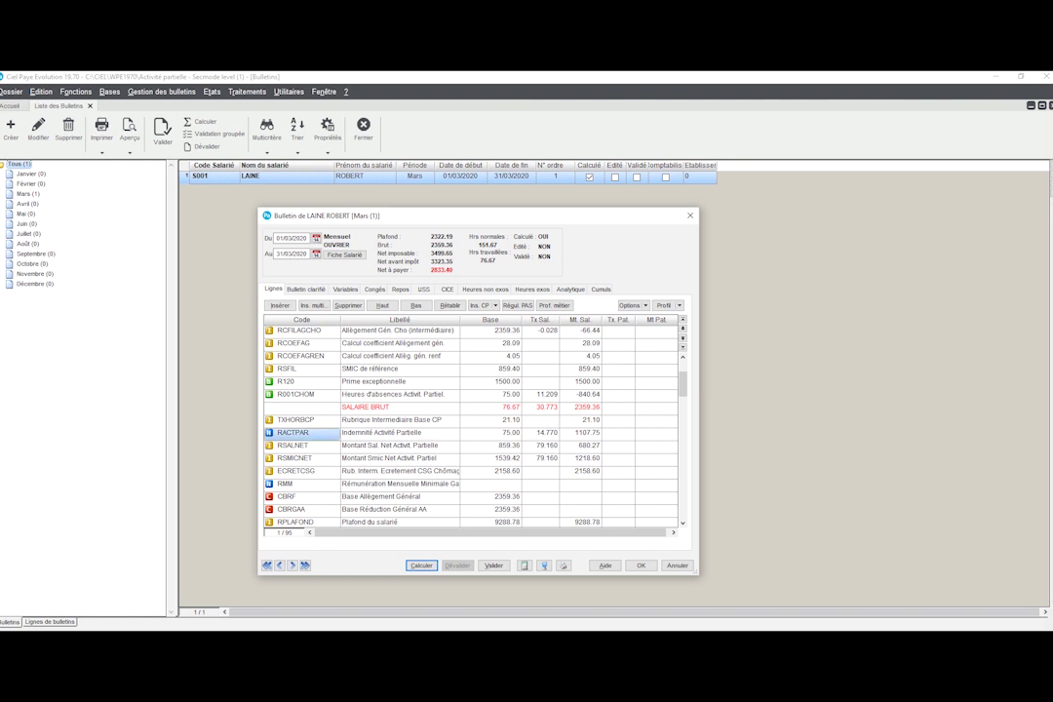
left_click(581, 433)
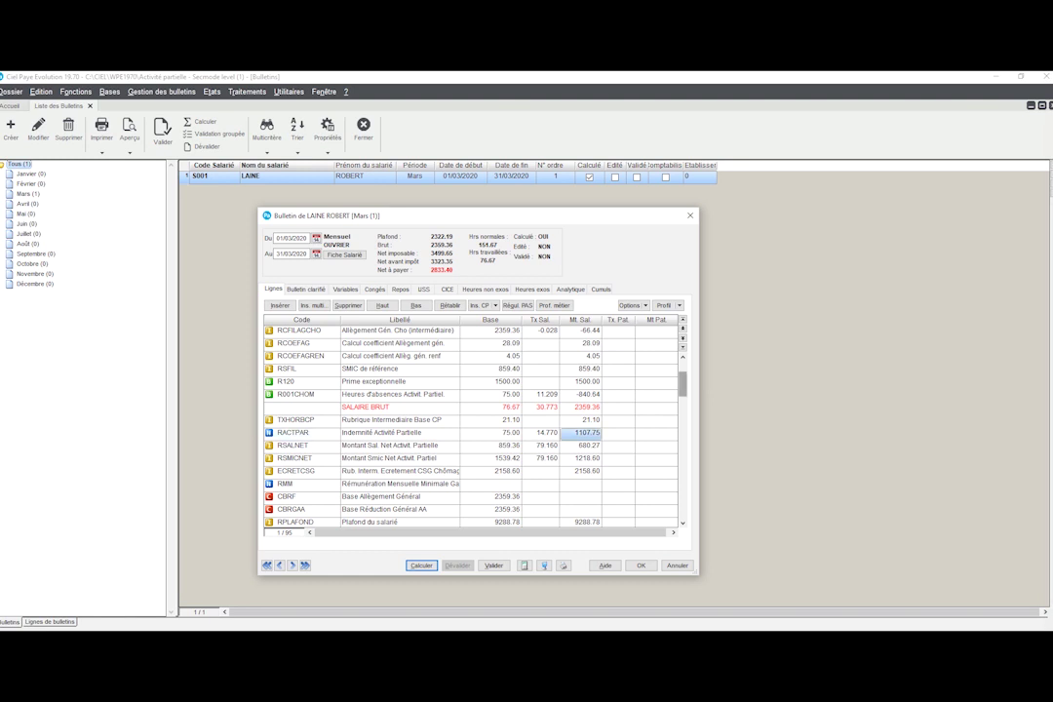
scroll(575, 385, "down", 10)
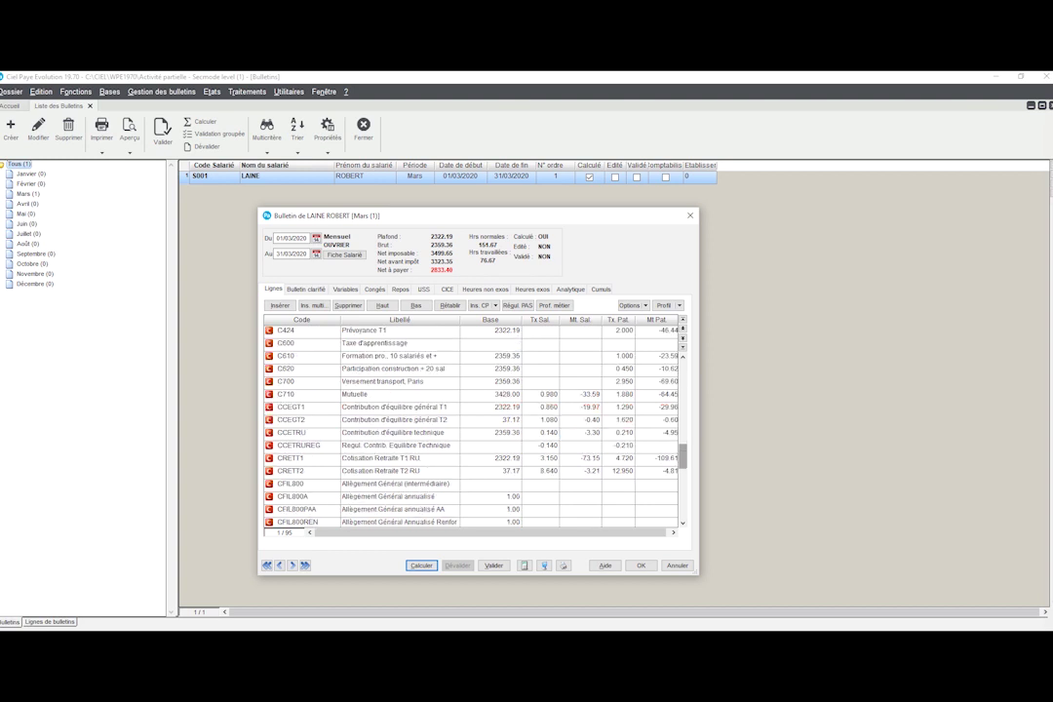
Step: Save and close the March payslip, and open the C424 Prévoyance T1 contribution from the contributions list
scroll(470, 426, "down", 10)
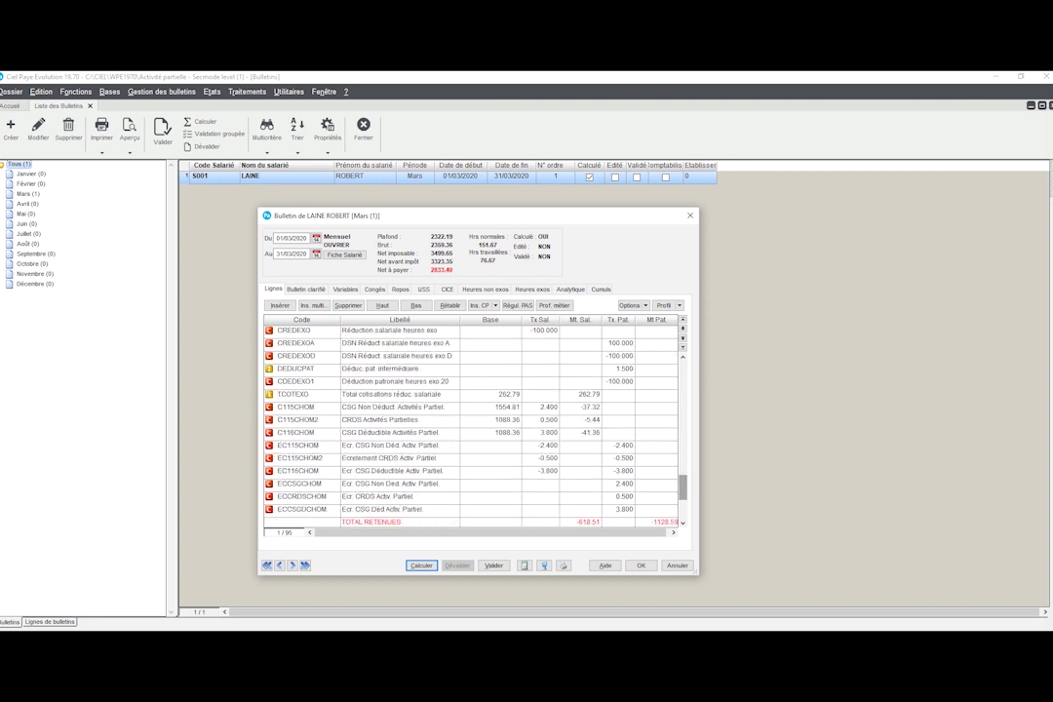
left_click(640, 566)
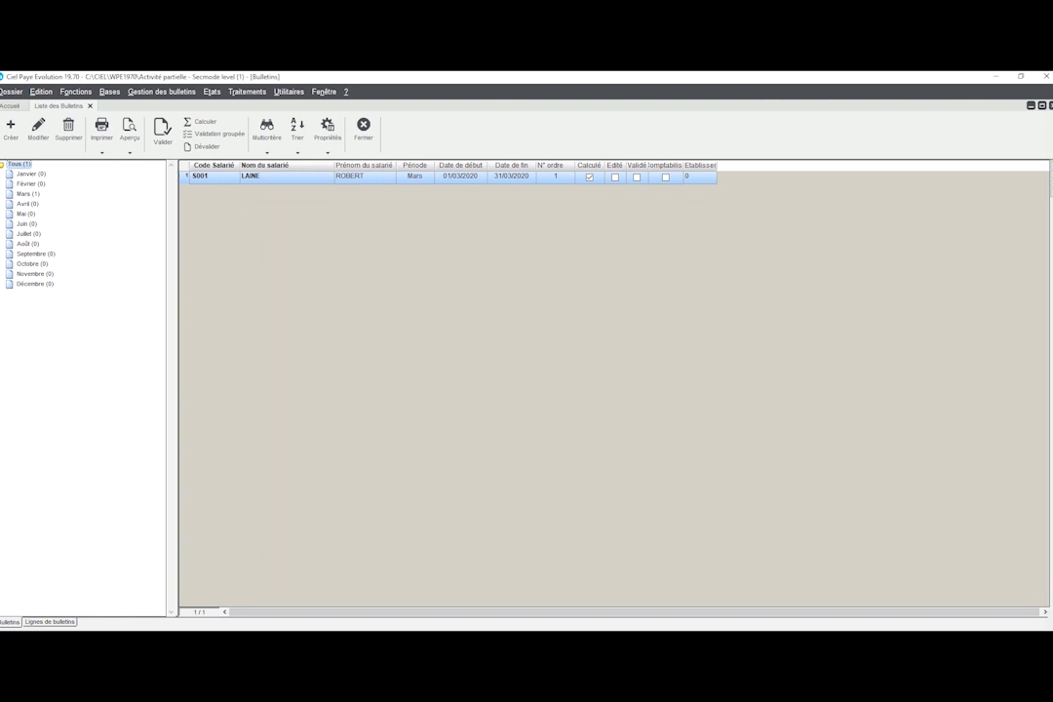
left_click(109, 91)
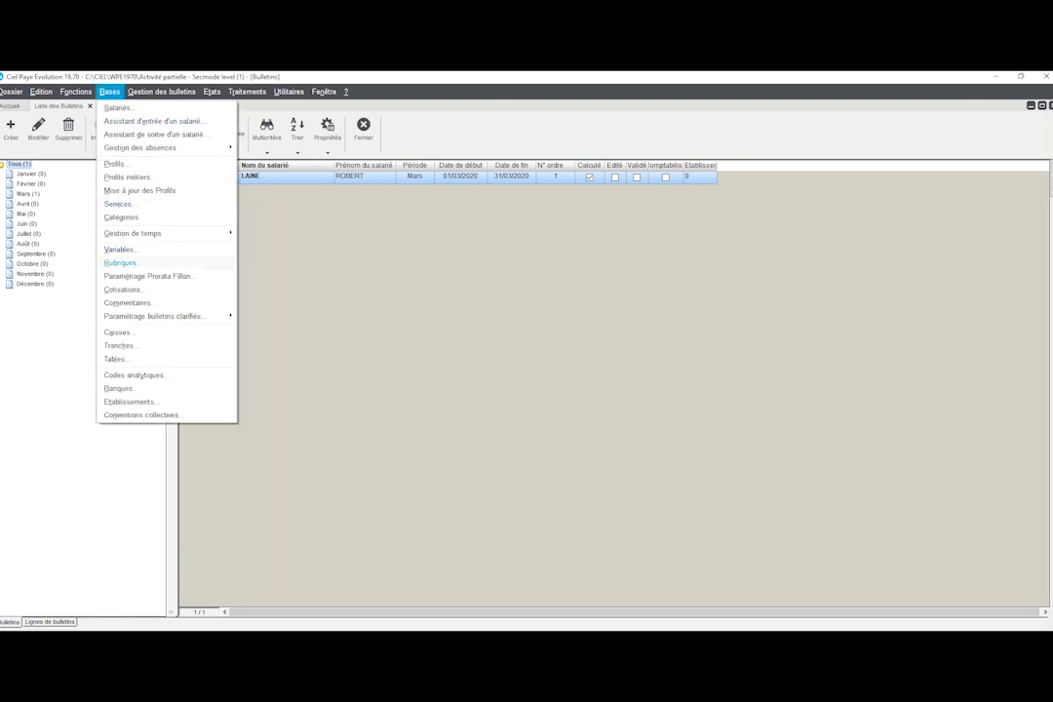
key("Return")
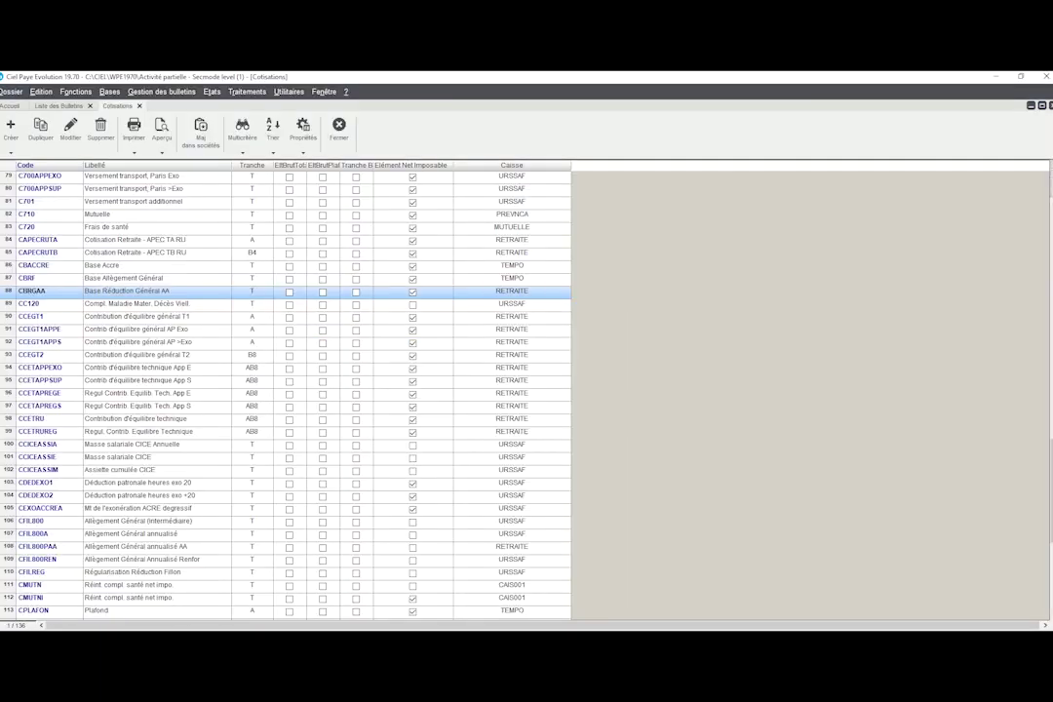
scroll(285, 395, "up", 8)
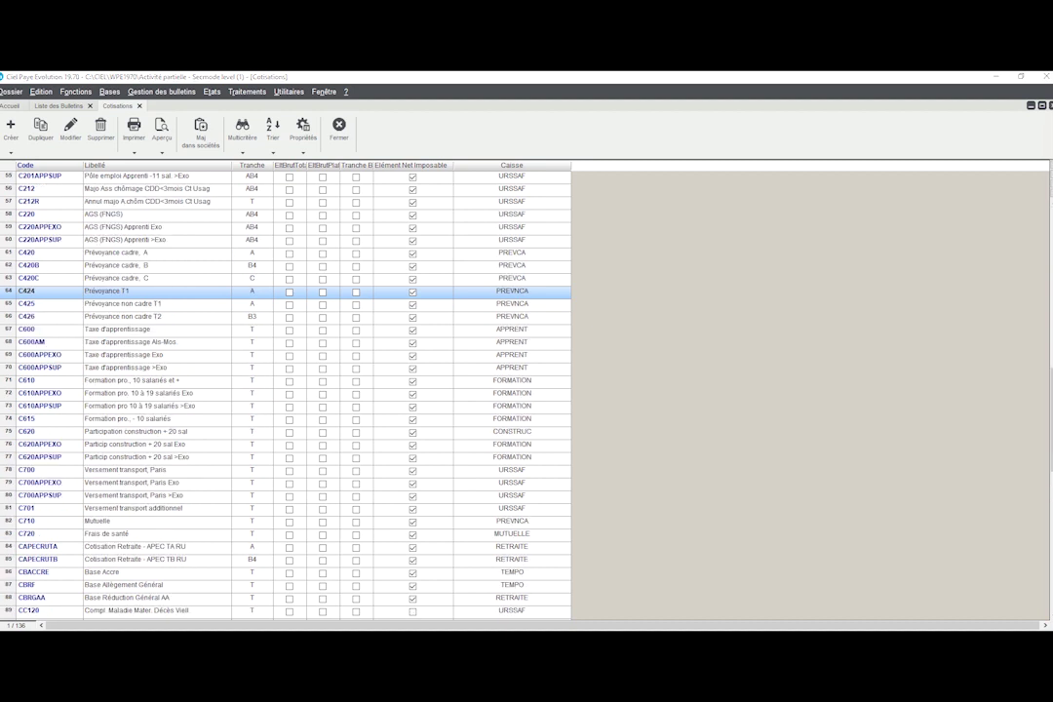
key("Return")
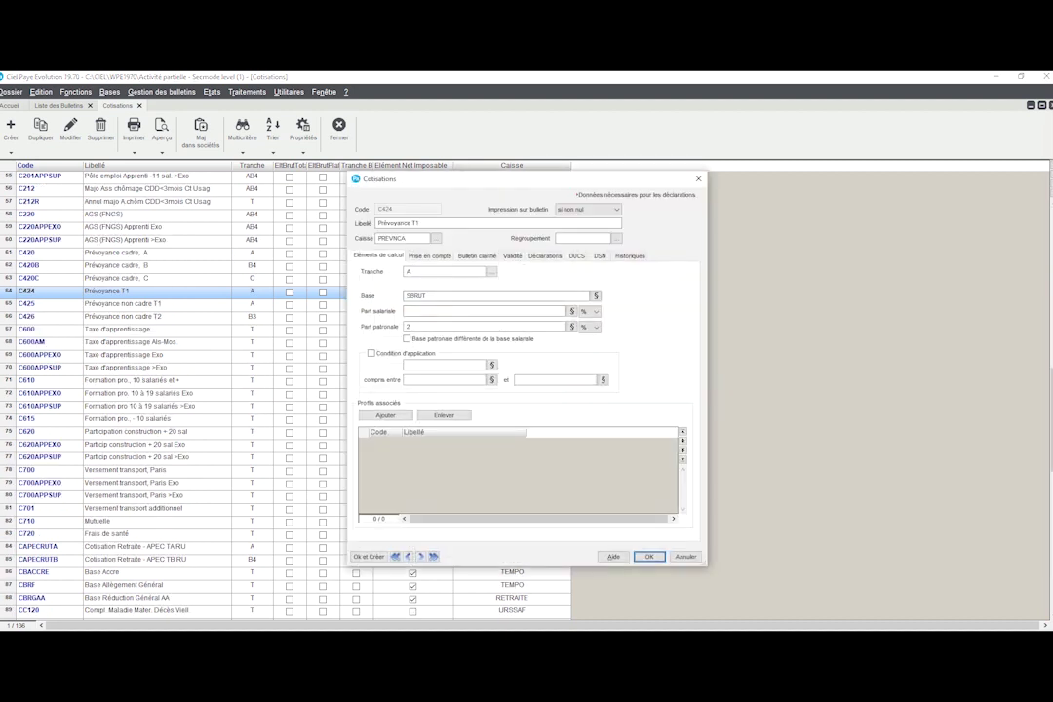
Step: Set the C424 contribution's base formula to SBRUT+MontantSalarial("RACTPAR") and save the contribution
left_click(596, 296)
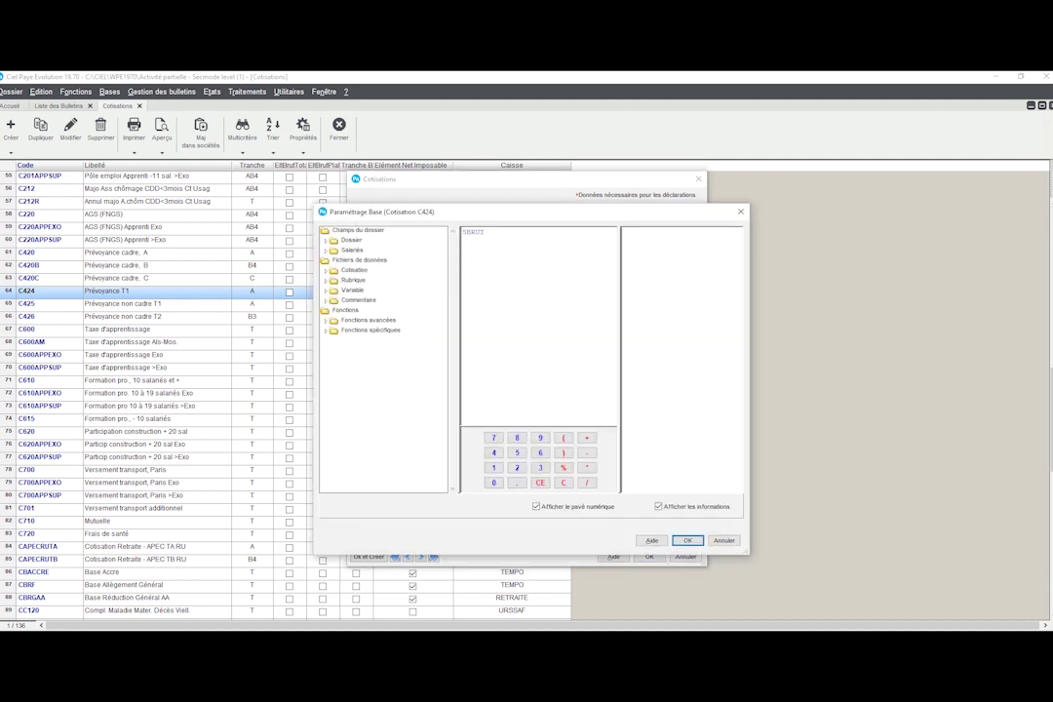
type("+")
double_click(367, 320)
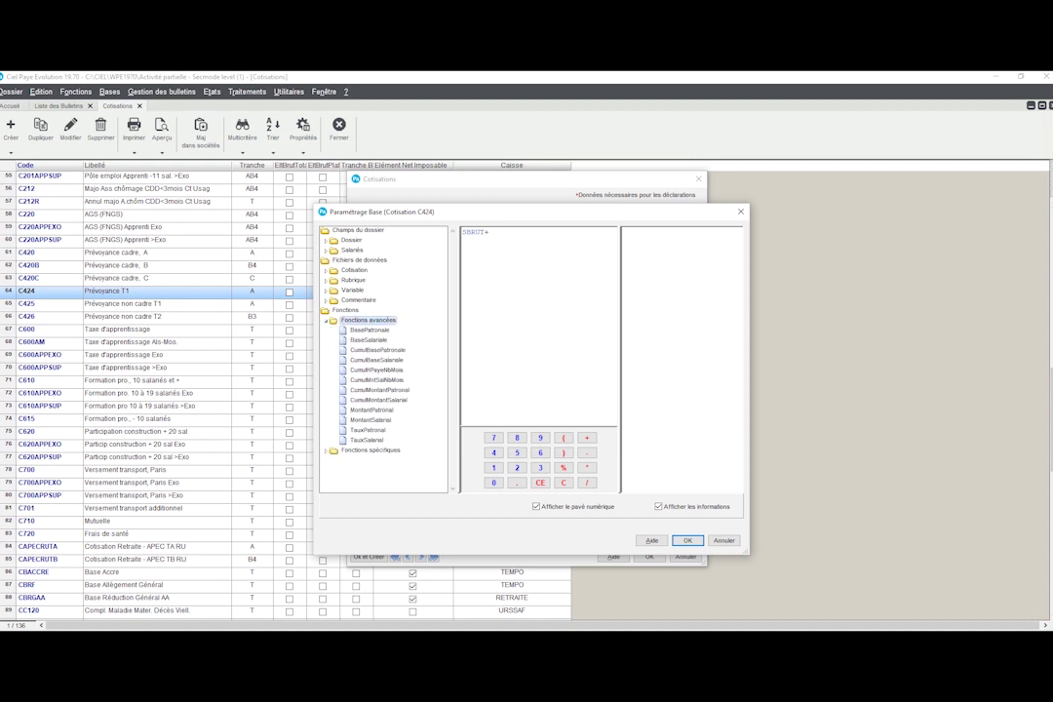
double_click(371, 419)
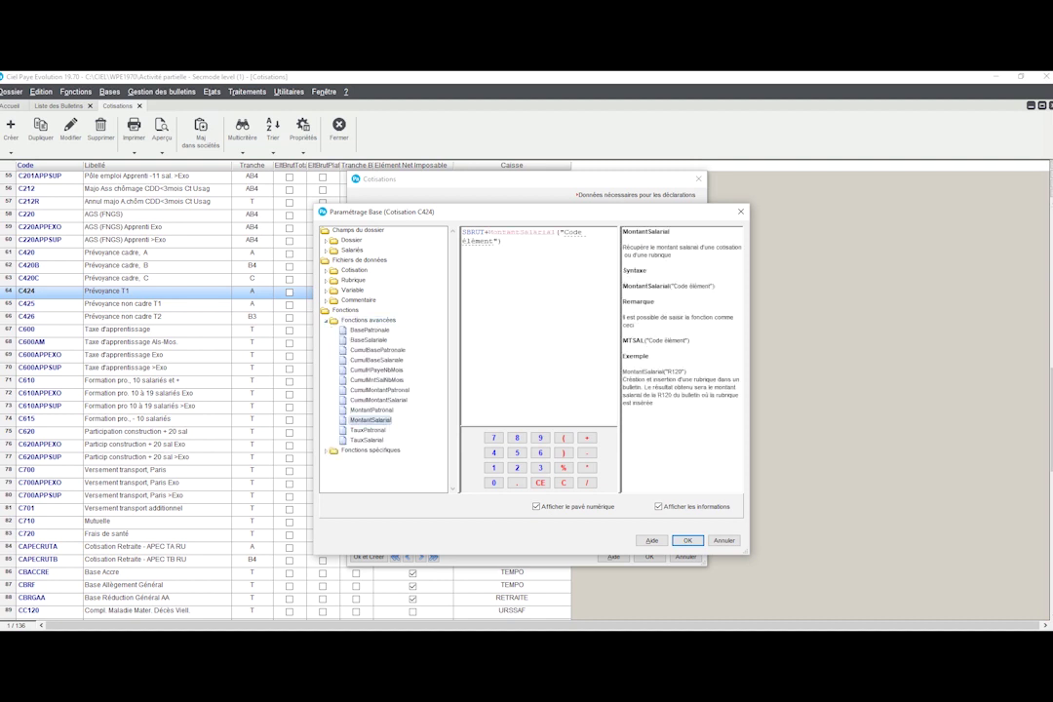
left_click(477, 240)
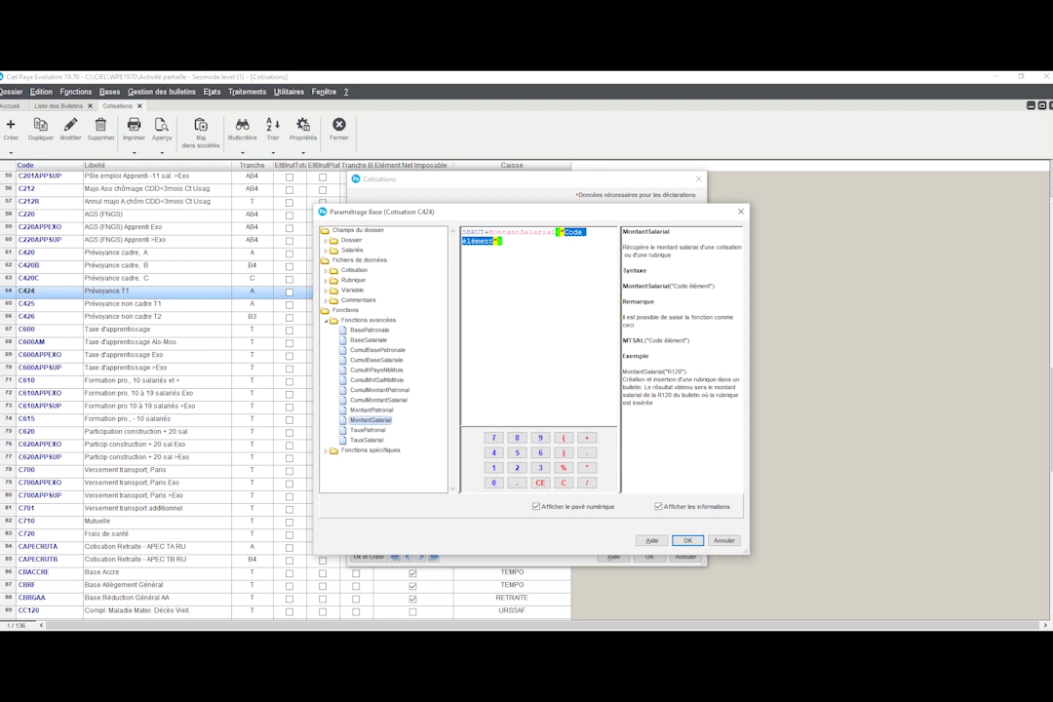
type("RACI")
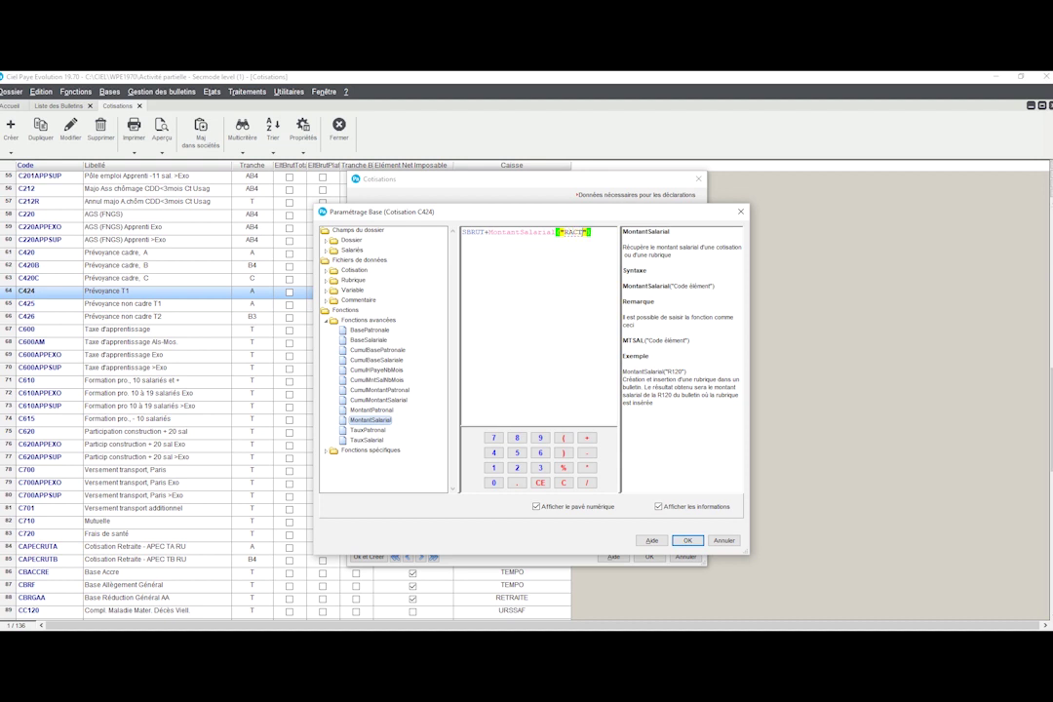
type("PAR")
key("Return")
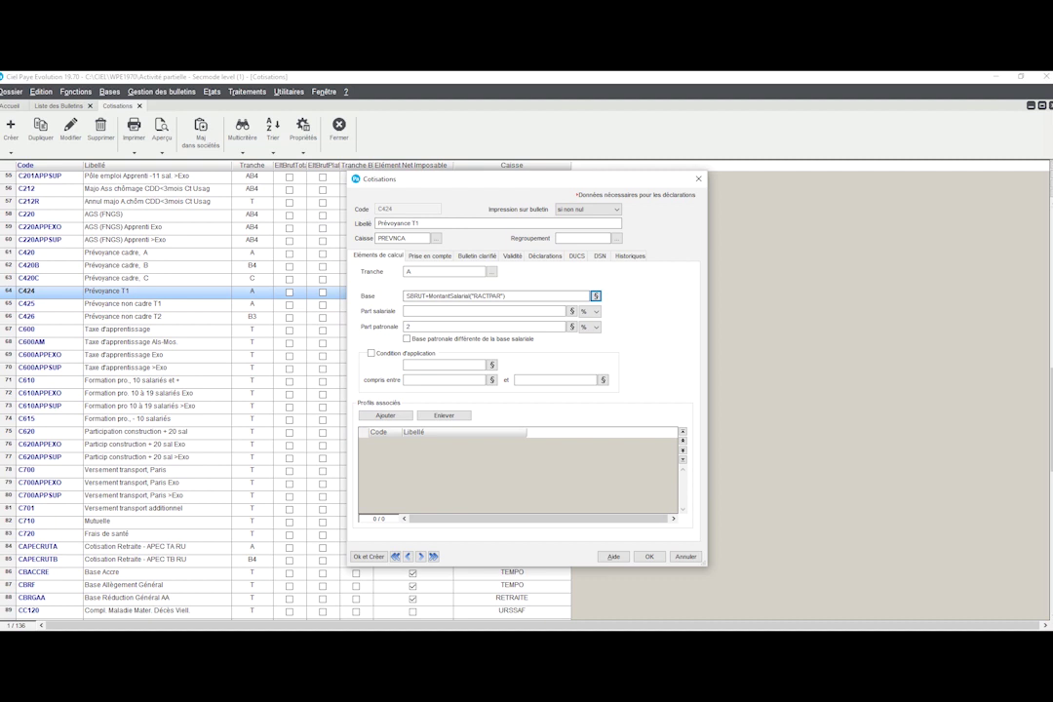
left_click(471, 295)
key("Return")
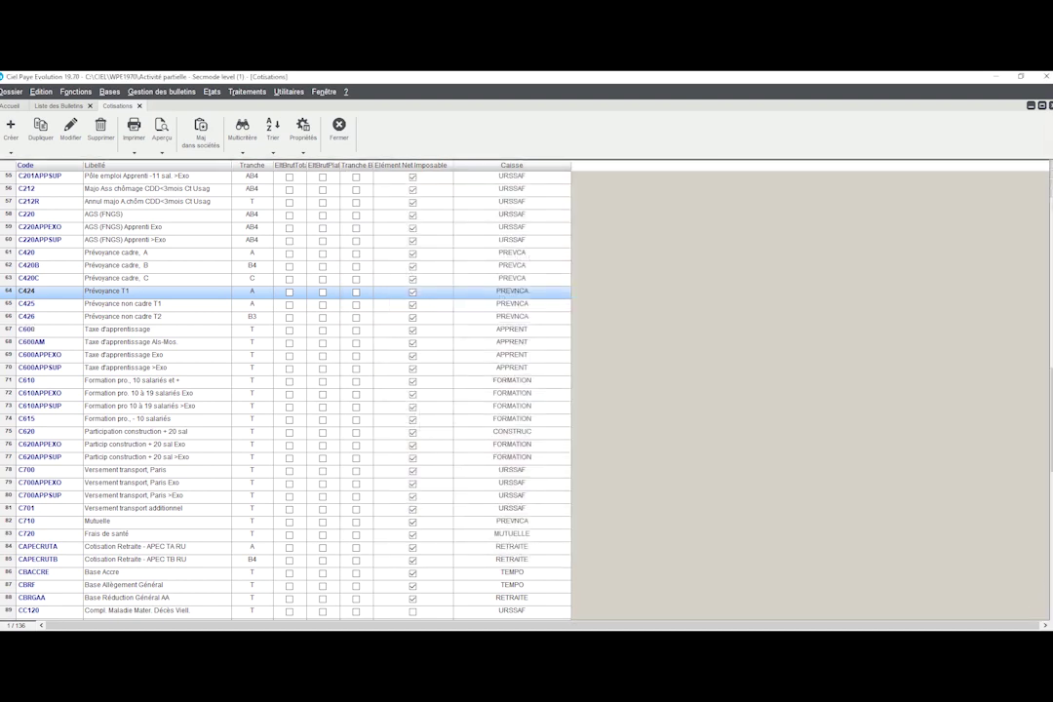
Step: Close the contributions list, recalculate the March payslip and check the base of its C424 Prévoyance T1 line
left_click(338, 129)
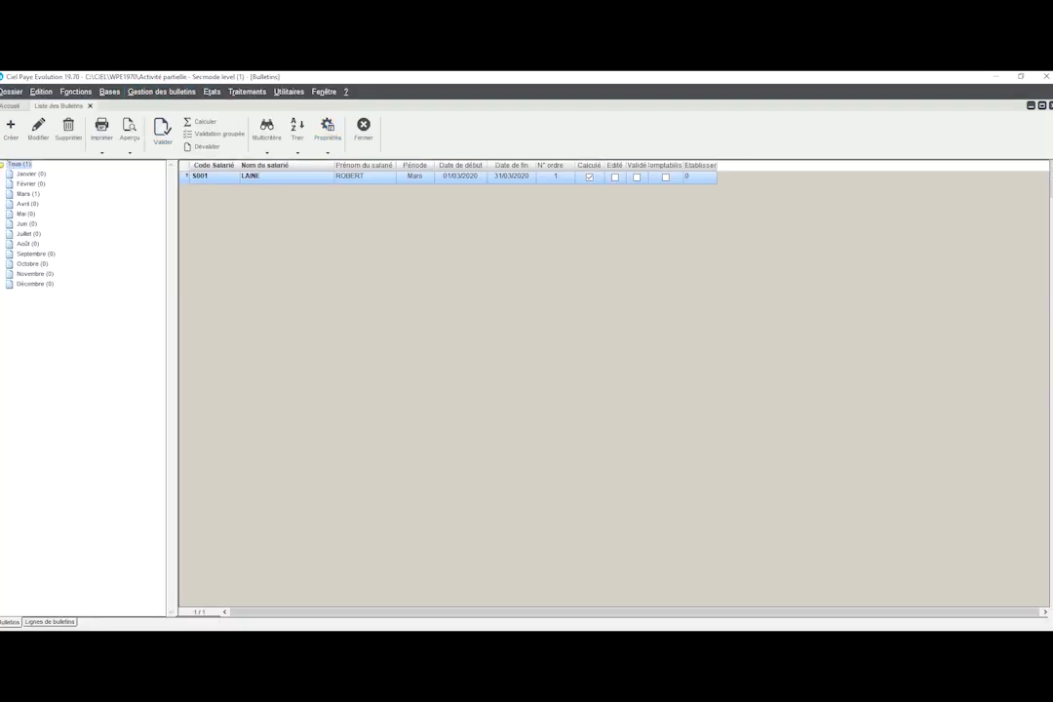
double_click(360, 176)
left_click(421, 565)
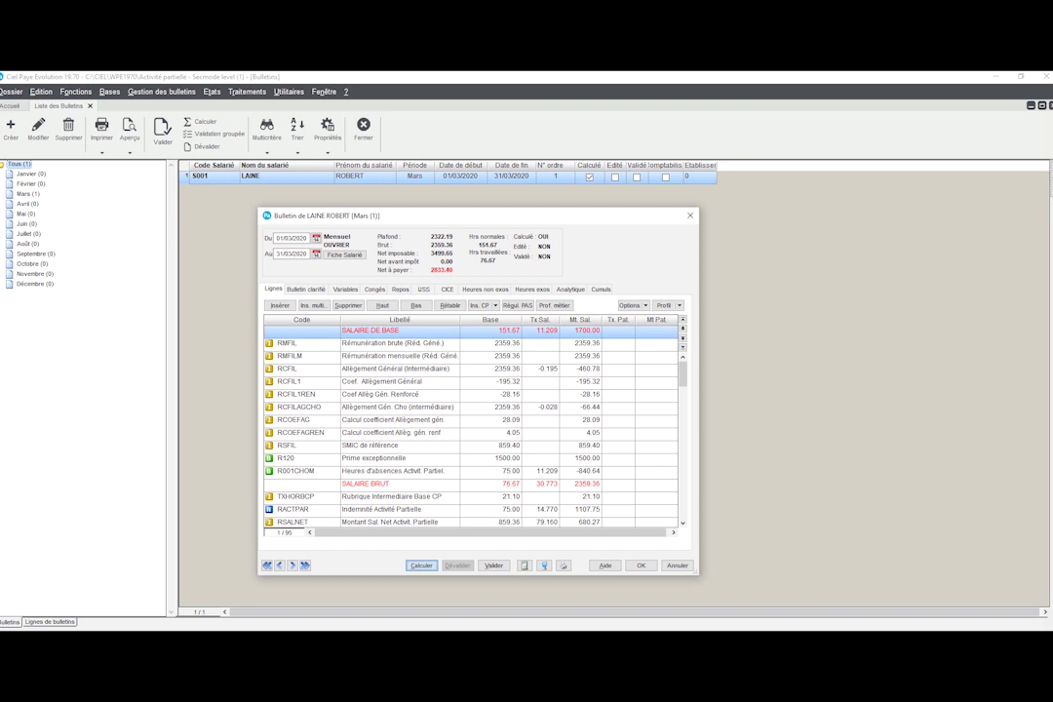
left_click_drag(683, 375, 682, 484)
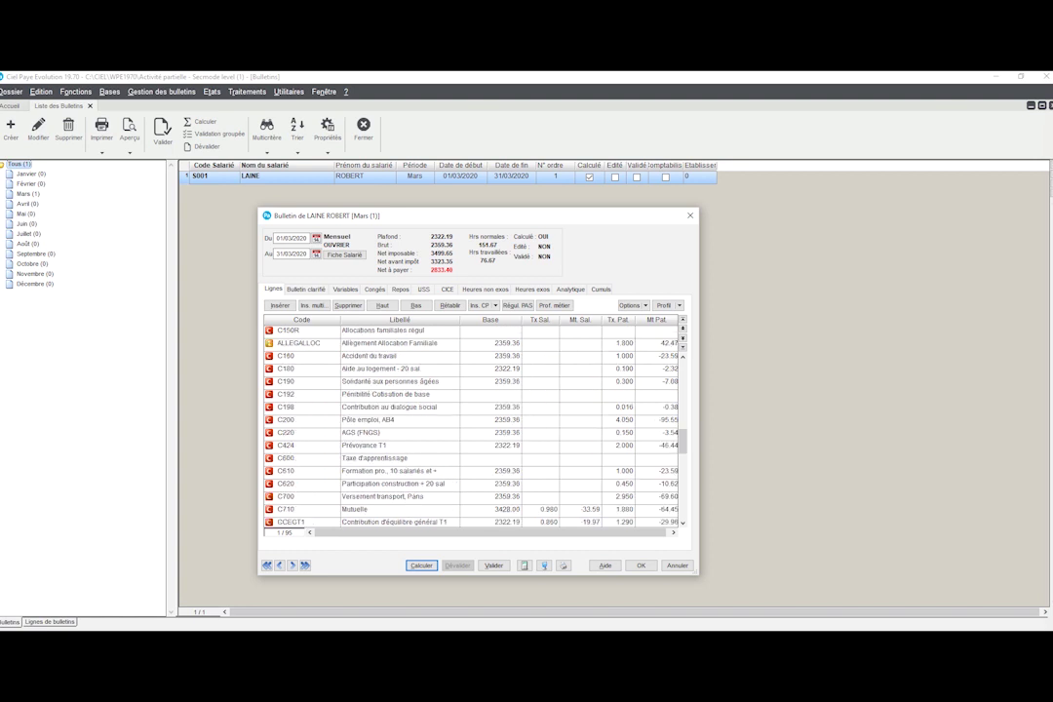
left_click(490, 445)
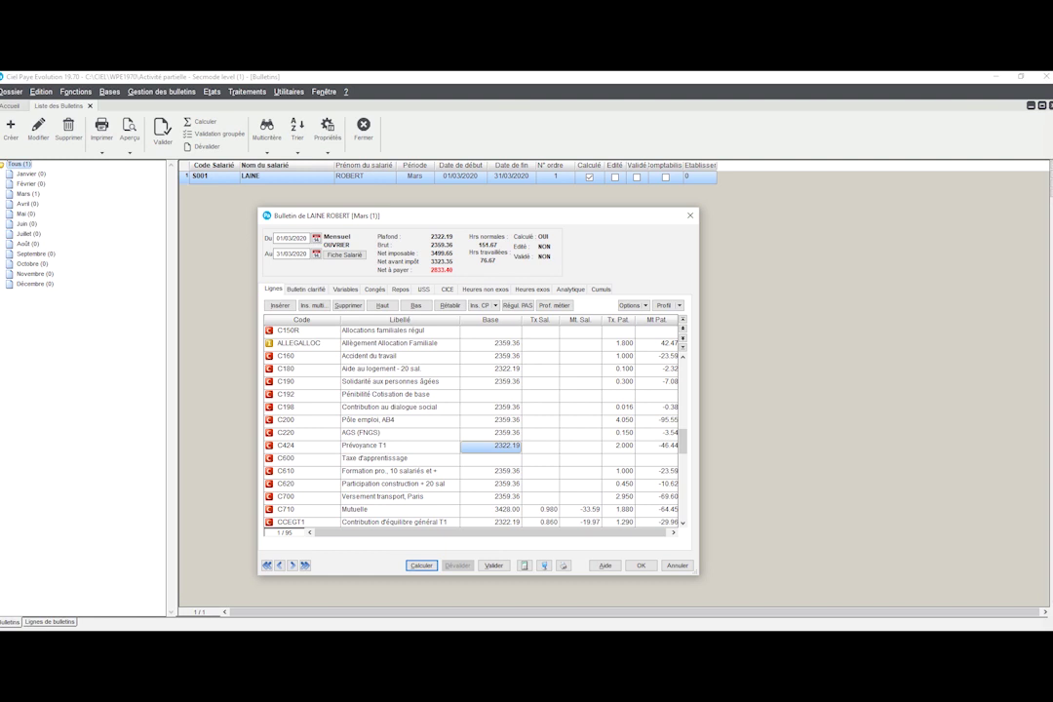
Step: Set the payslip's PLAFOND variable (social security ceiling) to 4000 and recalculate the payslip
left_click(345, 288)
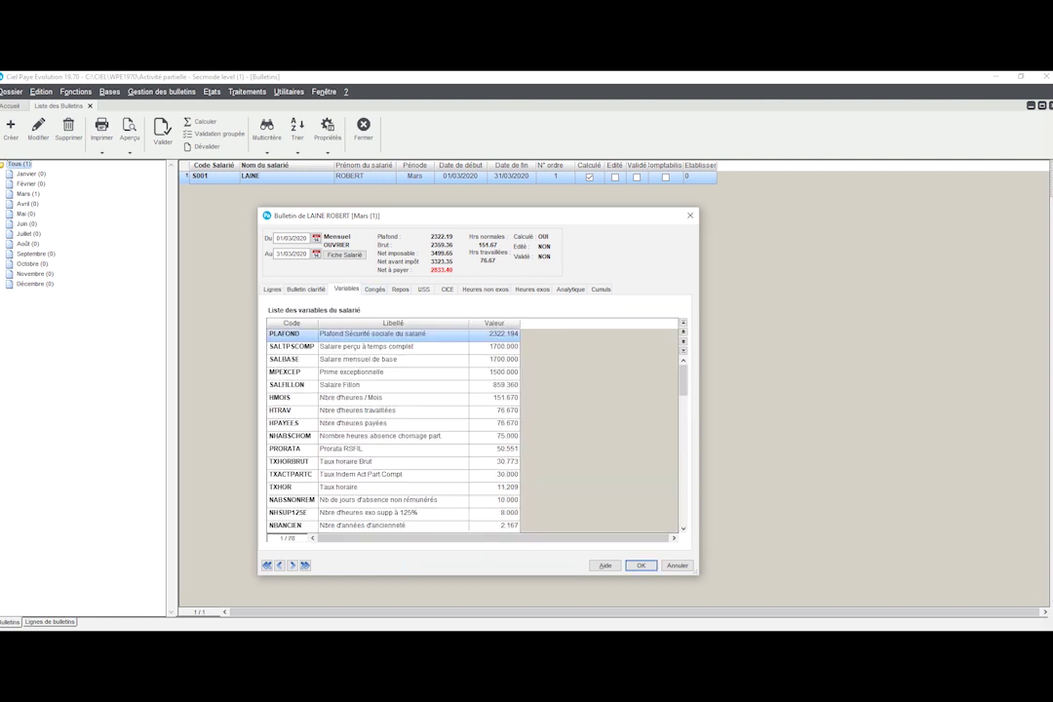
left_click(493, 333)
type("4000")
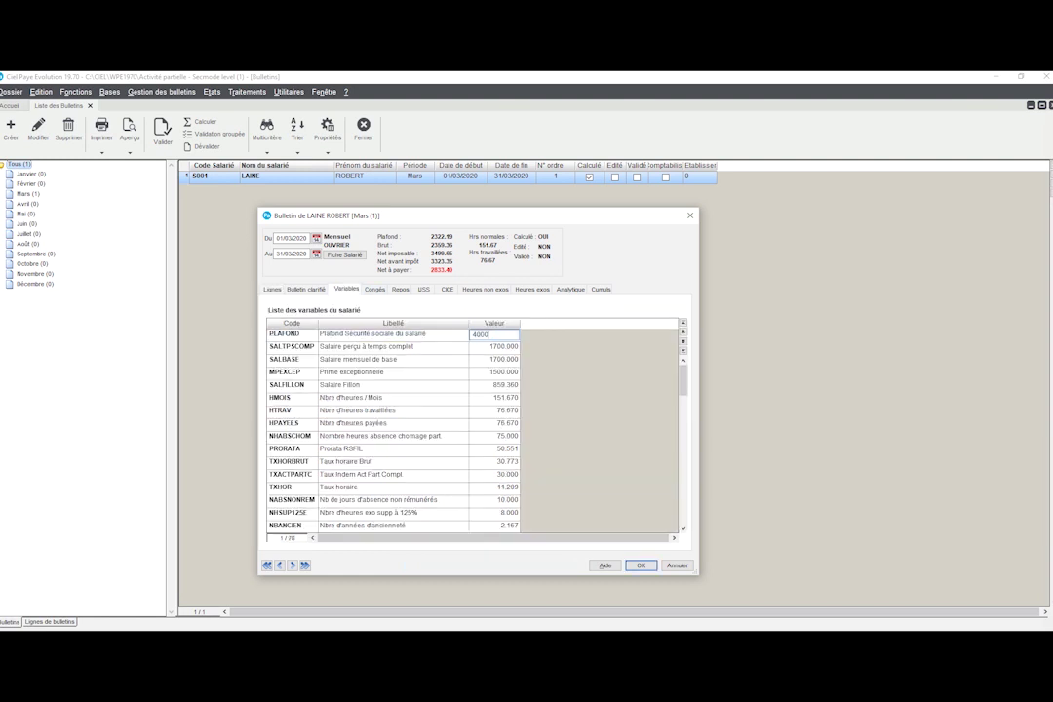
key("Return")
left_click(493, 333)
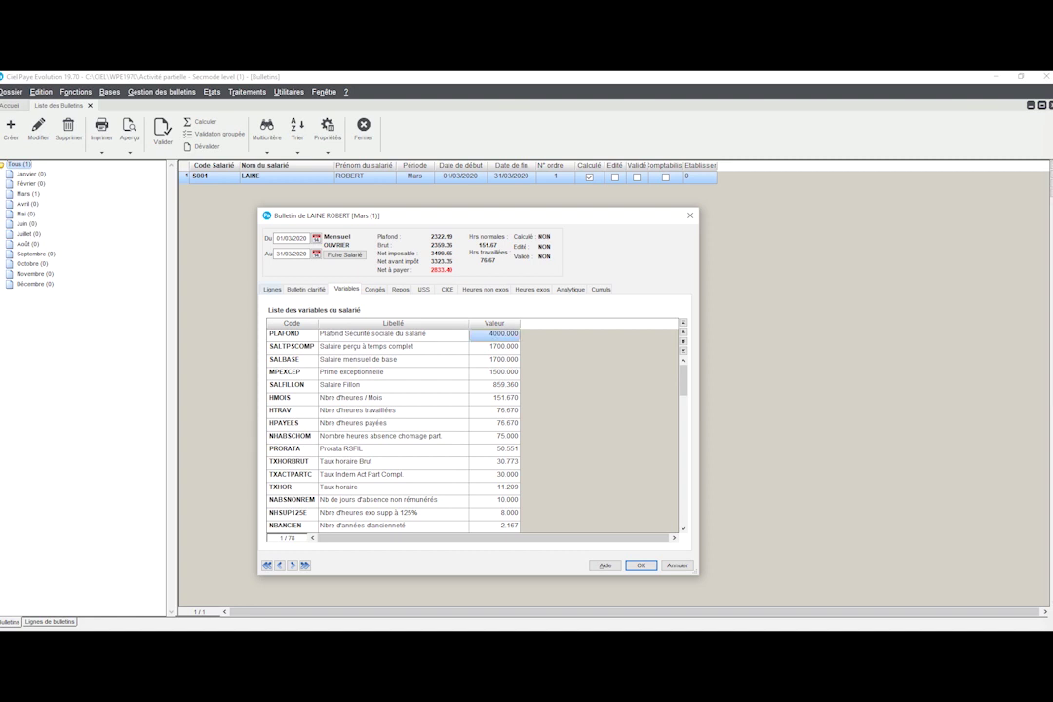
left_click(272, 288)
left_click(421, 565)
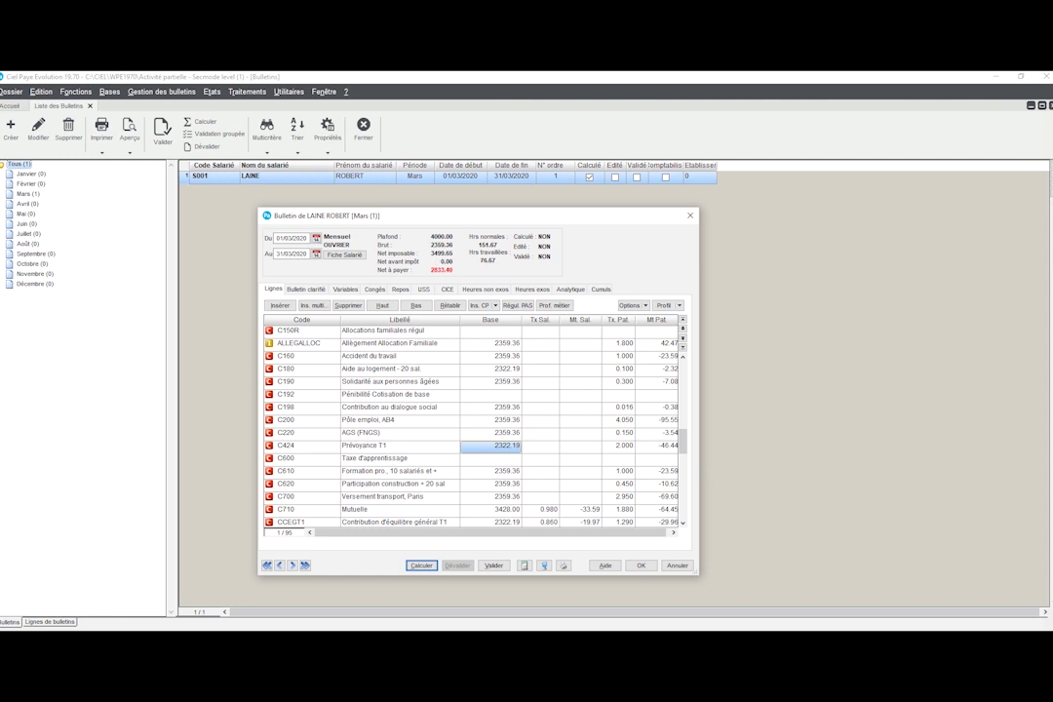
key("Return")
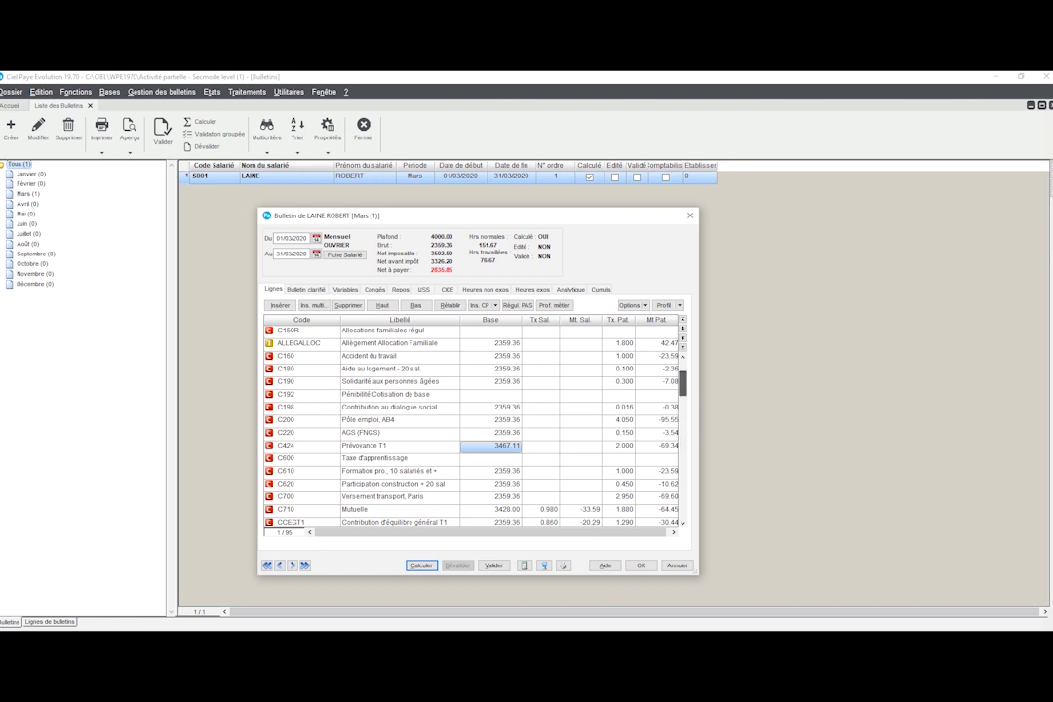
Step: Compare the gross salary and RACTPAR allowance amounts with the C424 base, and close the payslip with OK
scroll(575, 370, "up", 10)
left_click(579, 432)
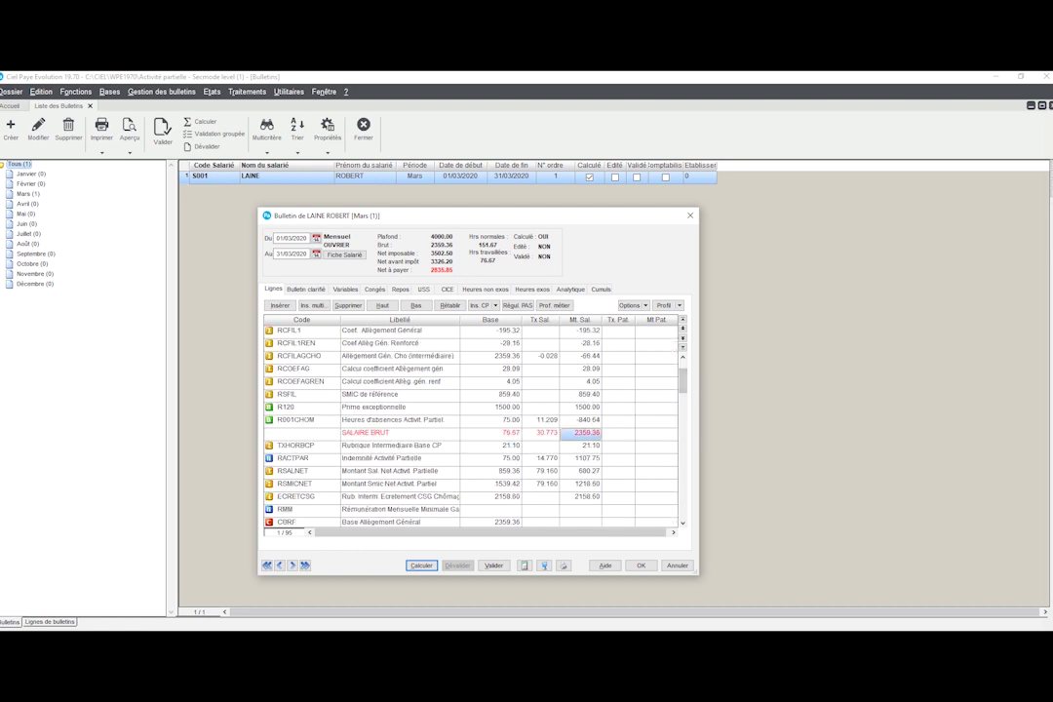
left_click(580, 458)
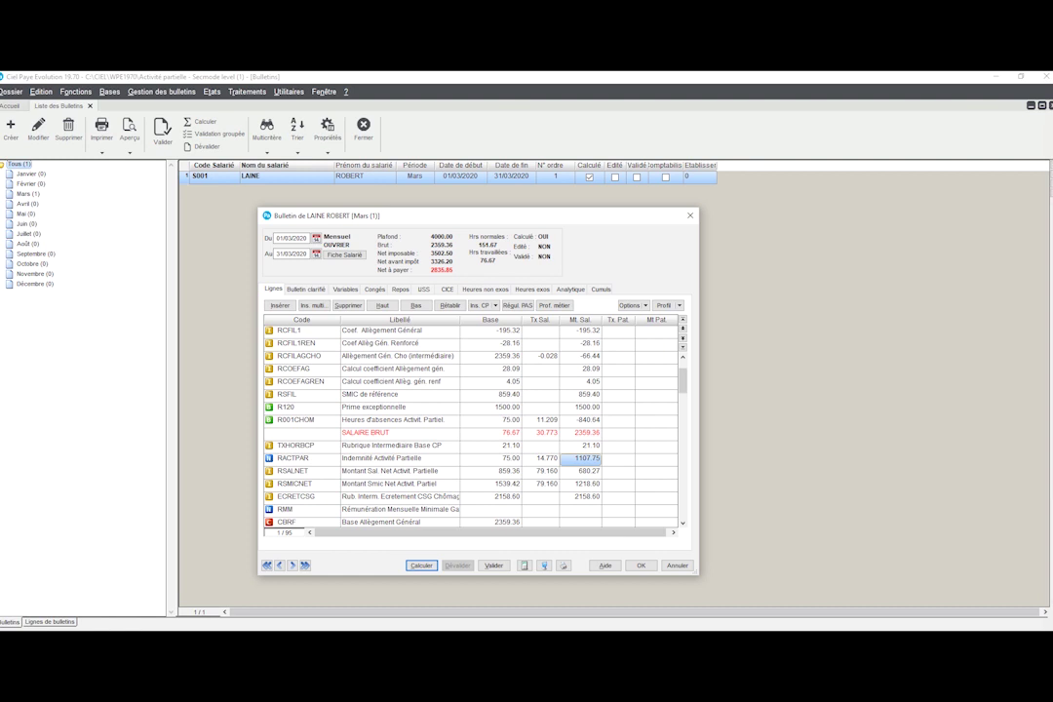
scroll(468, 429, "down", 10)
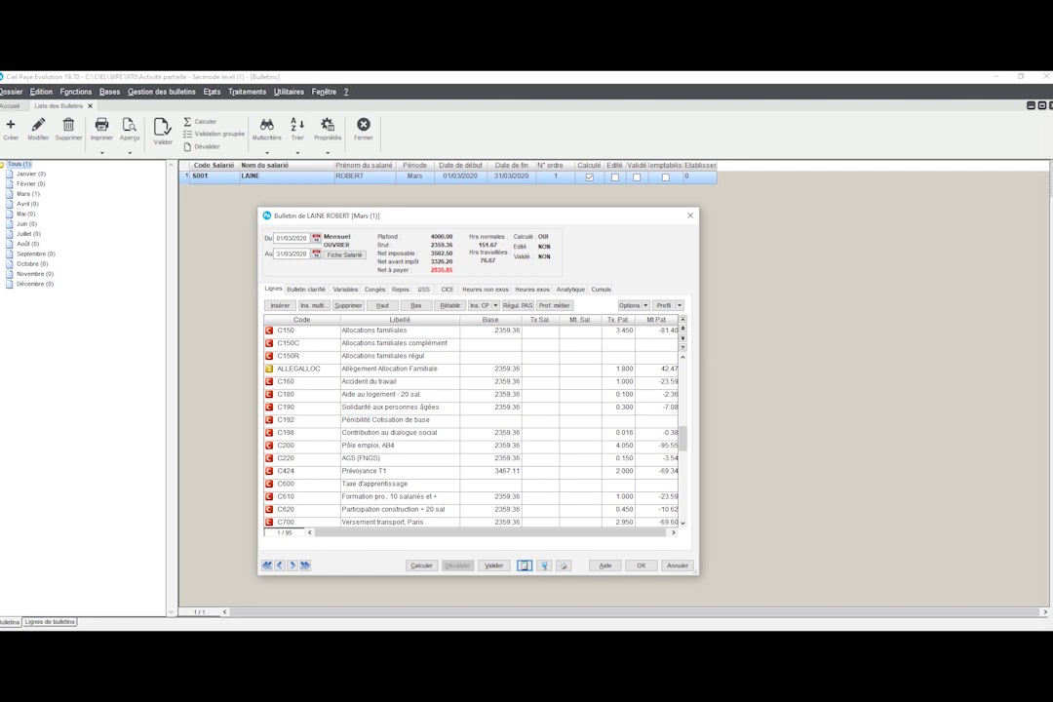
left_click(640, 565)
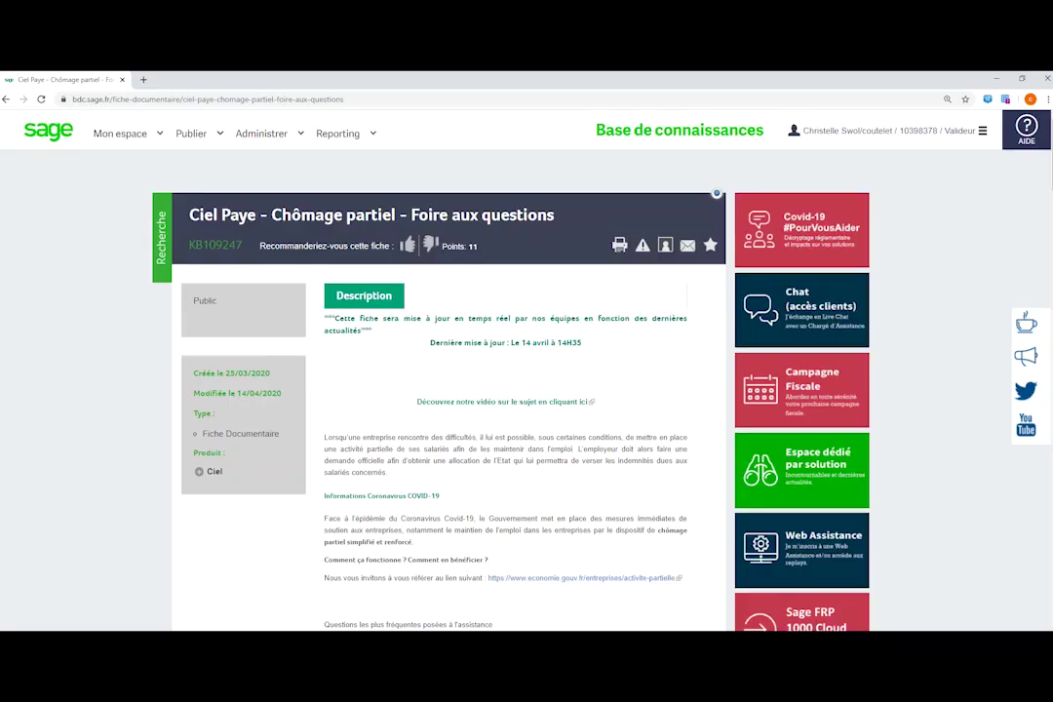
Step: In the browser, skim the "Ciel Paye - Chômage partiel - Foire aux questions" article in the Sage knowledge base and add it to the favourites
scroll(527, 390, "down", 2)
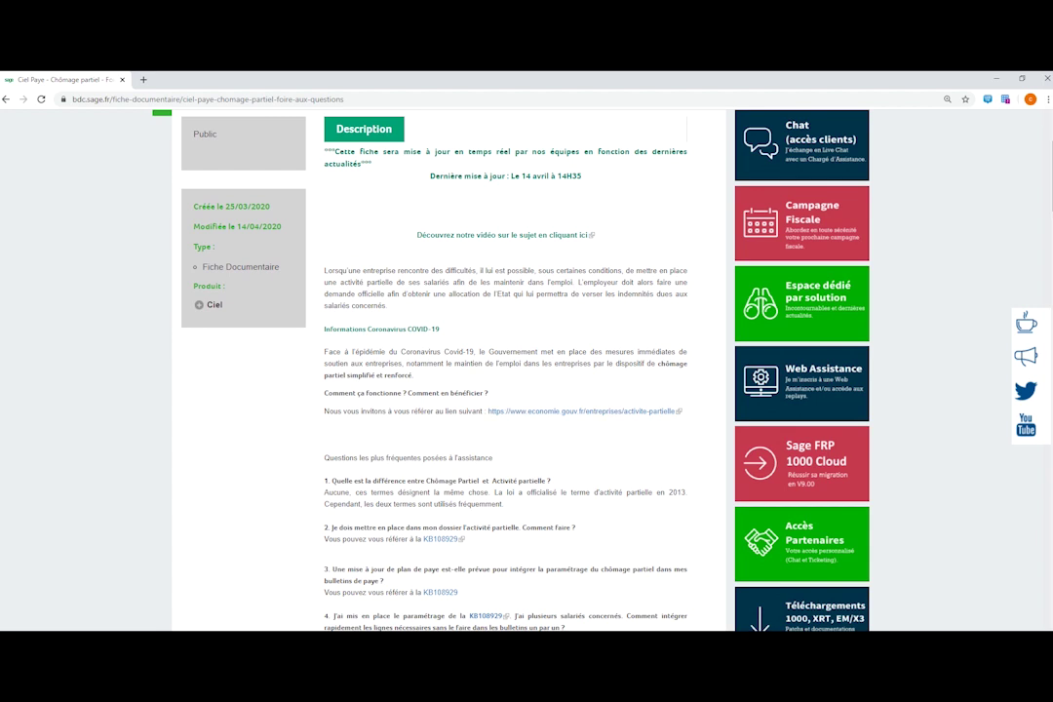
scroll(505, 371, "down", 10)
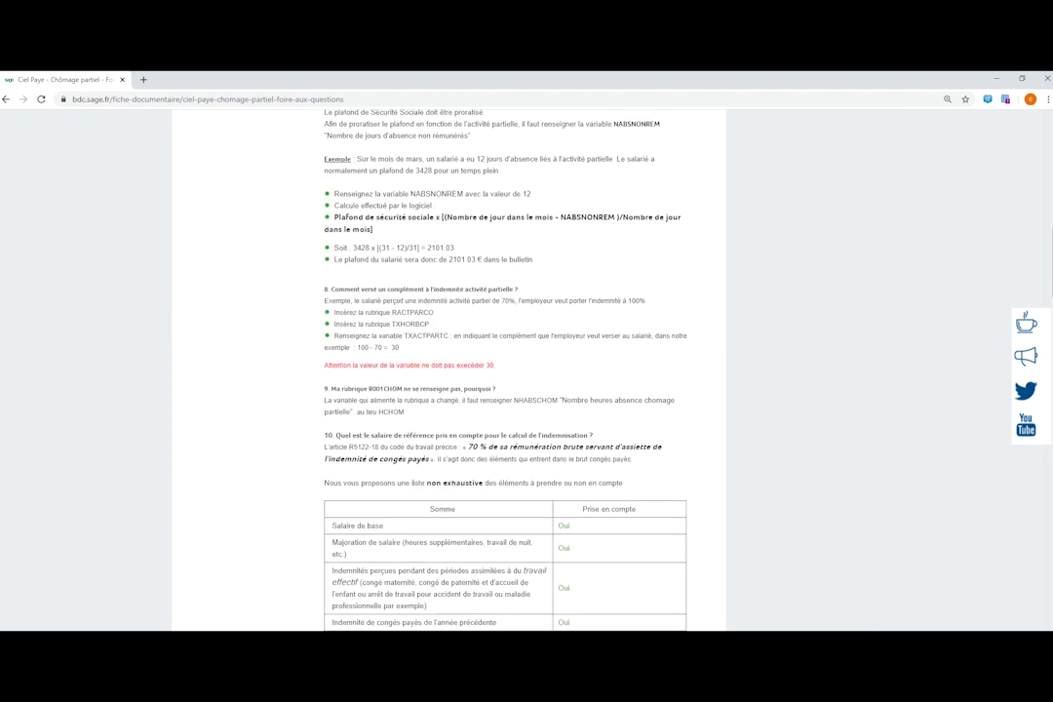
scroll(526, 370, "up", 10)
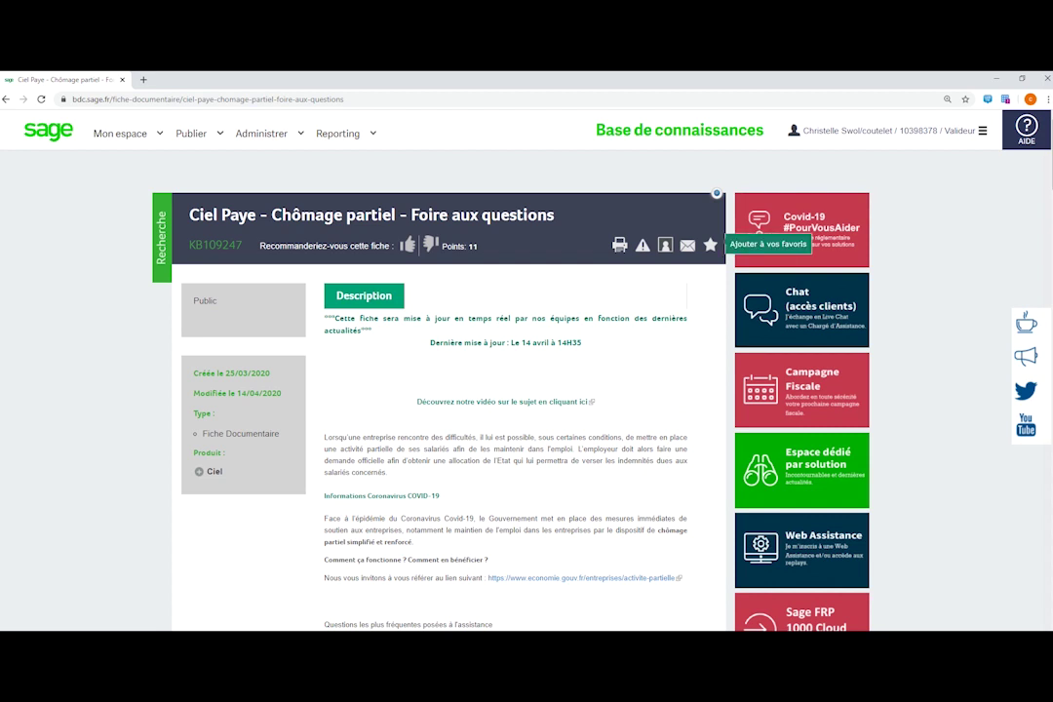
left_click(709, 244)
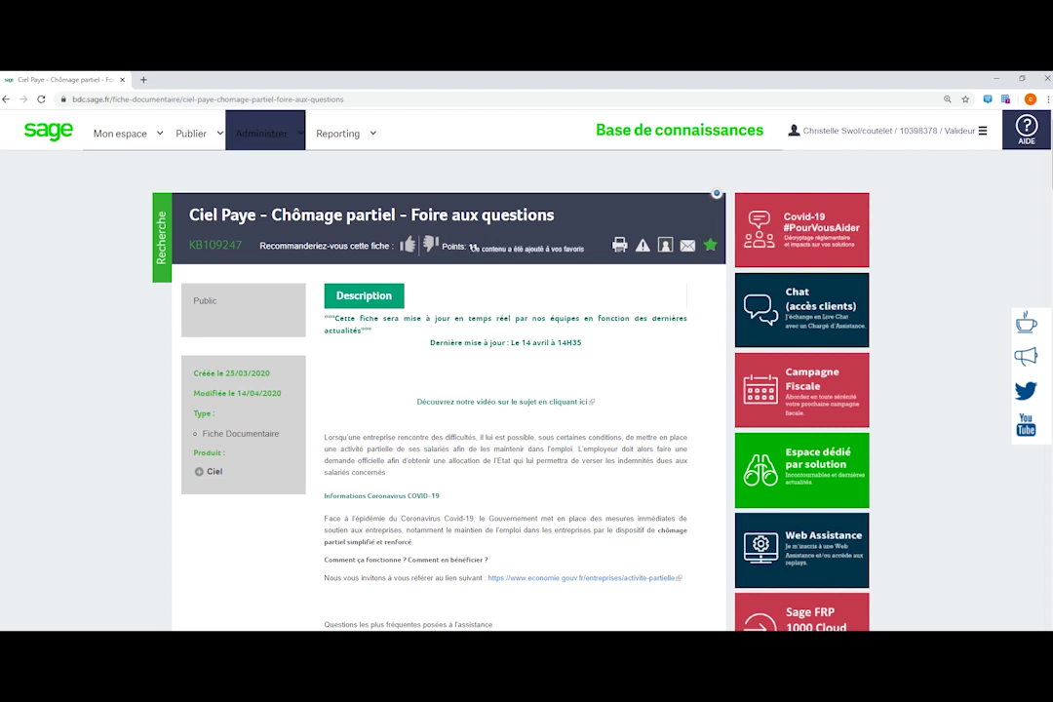
Step: Display the knowledge base's personal favourites list to locate the bookmarked article
left_click(120, 133)
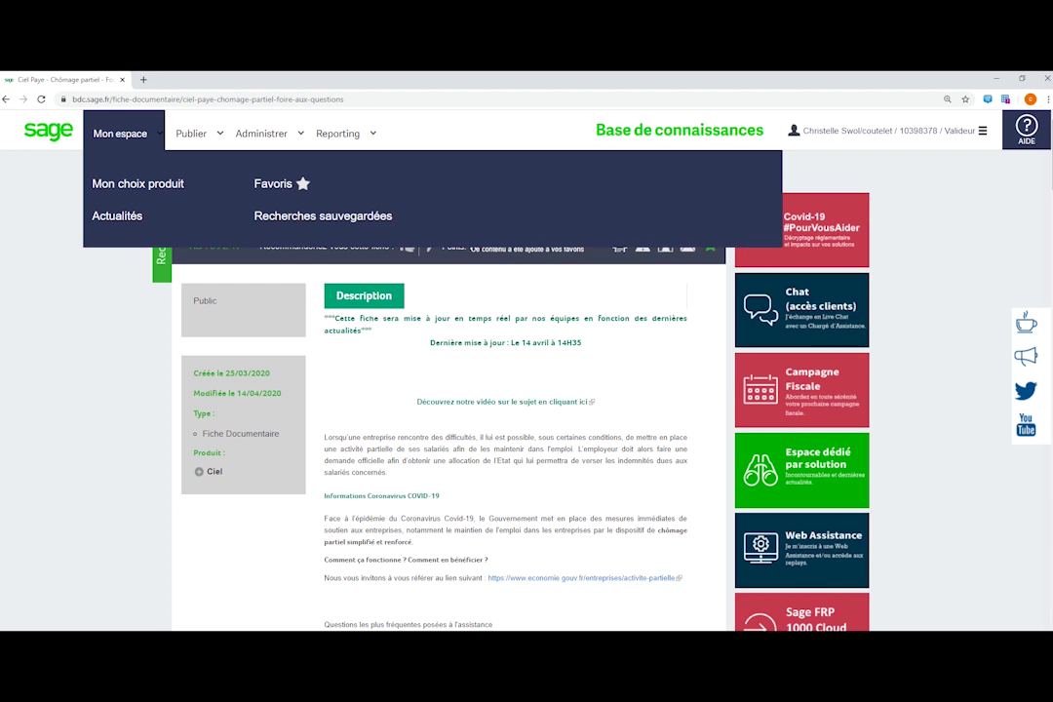
left_click(273, 184)
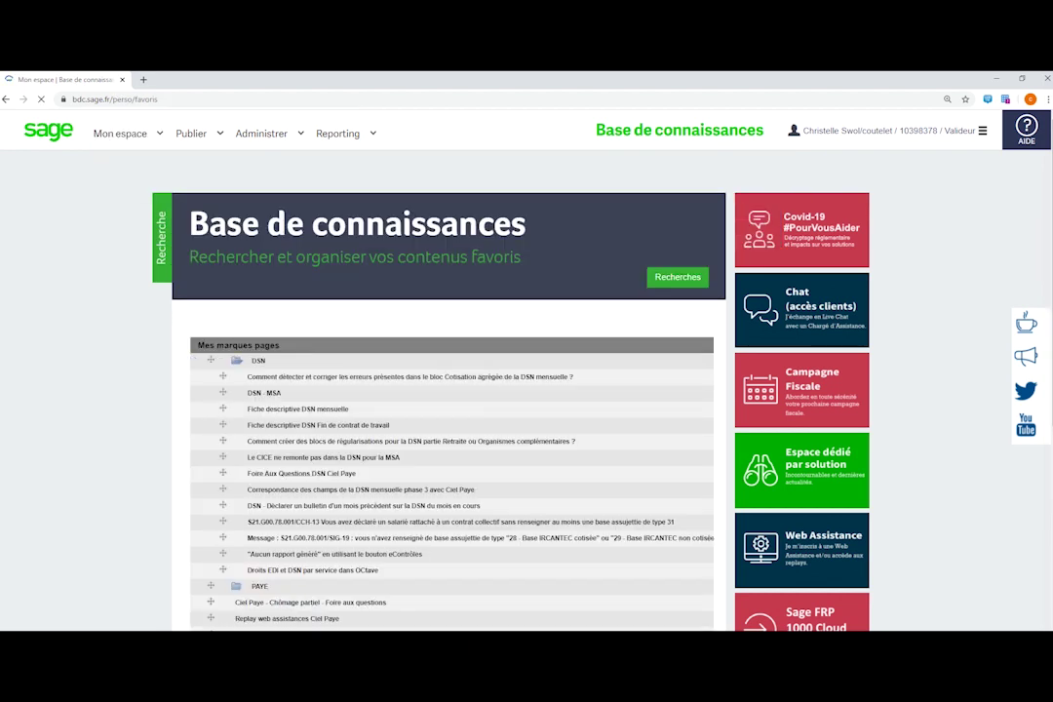
left_click(120, 133)
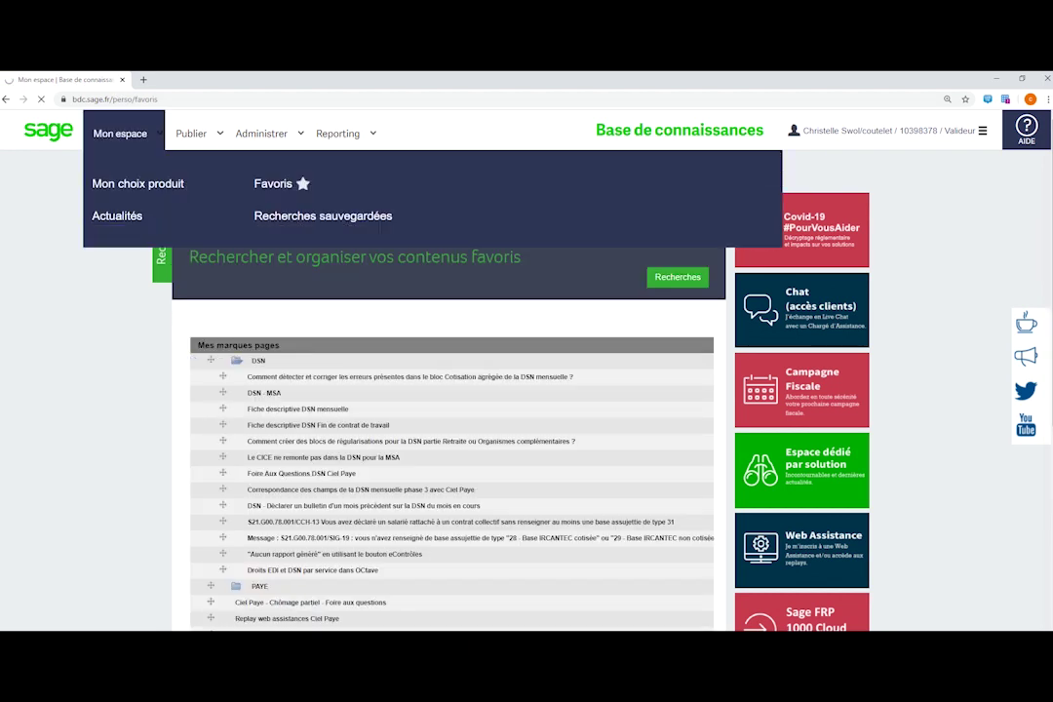